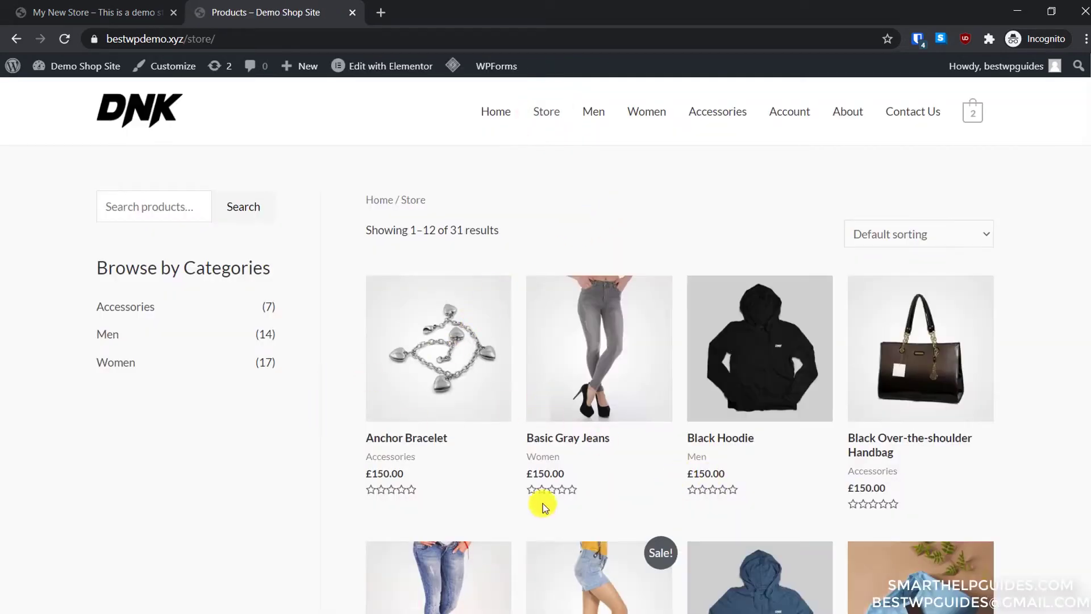
- Open the Anchor Bracelet product in the demo shop, proceed to checkout from the cart, and examine the checkout page
left_click(455, 336)
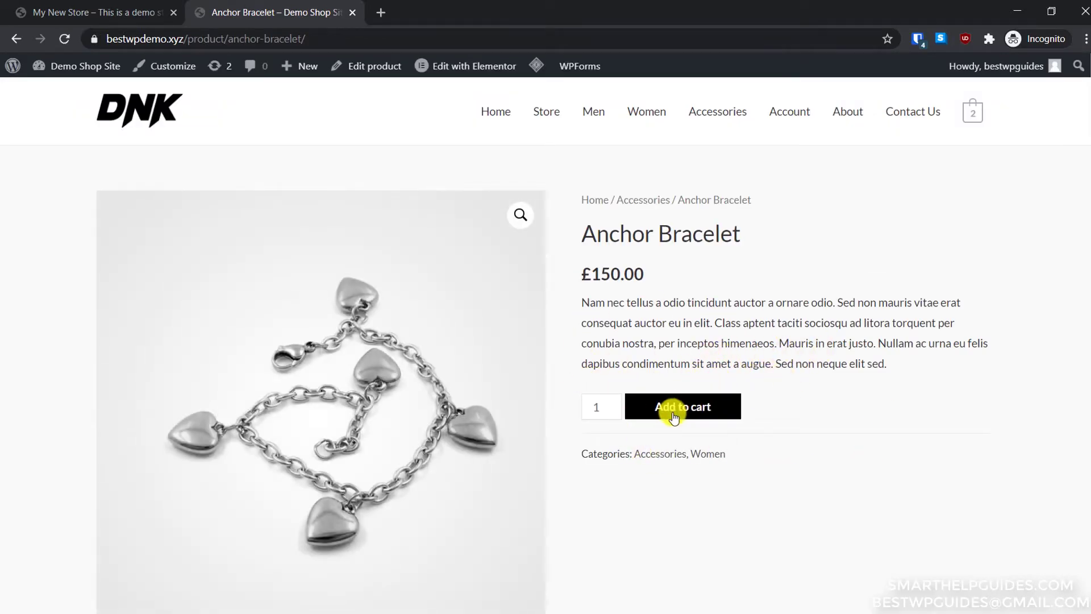
mouse_move(978, 118)
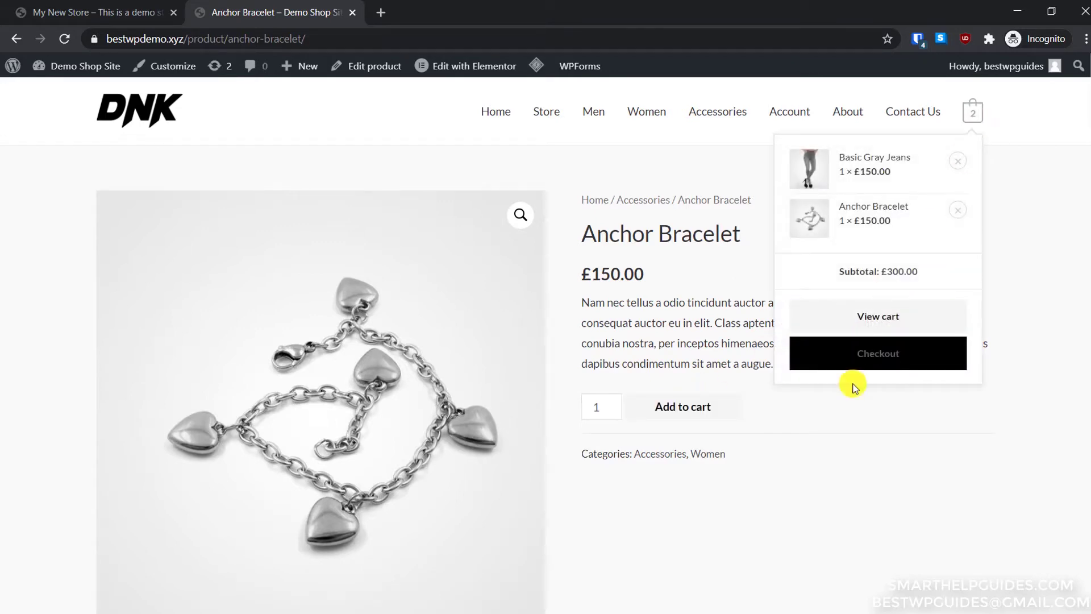
left_click(876, 353)
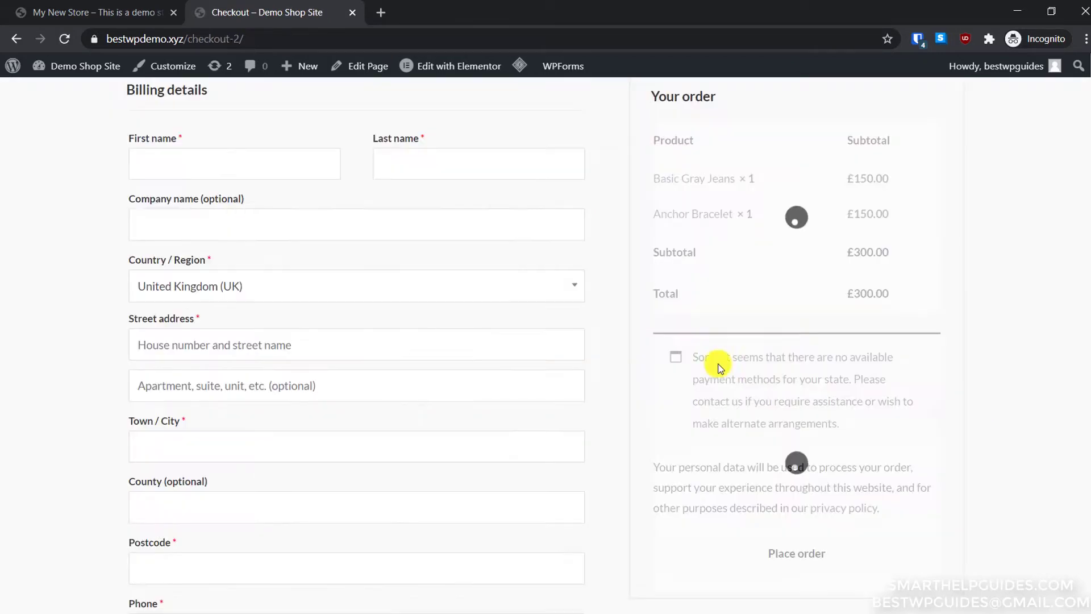
scroll(271, 287, "up", 2)
scroll(348, 444, "down", 4)
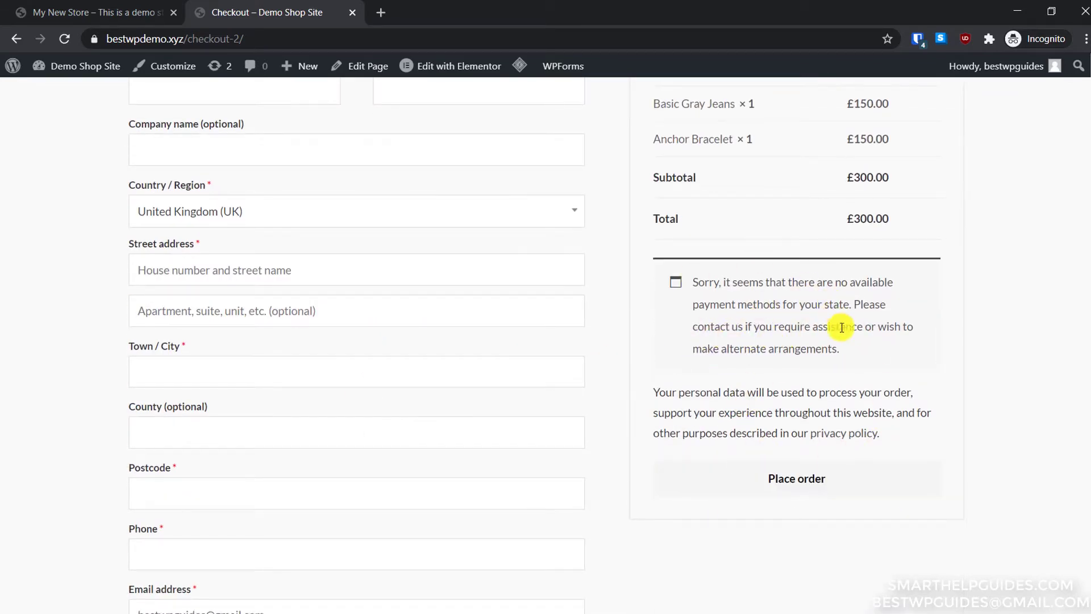
scroll(835, 347, "up", 2)
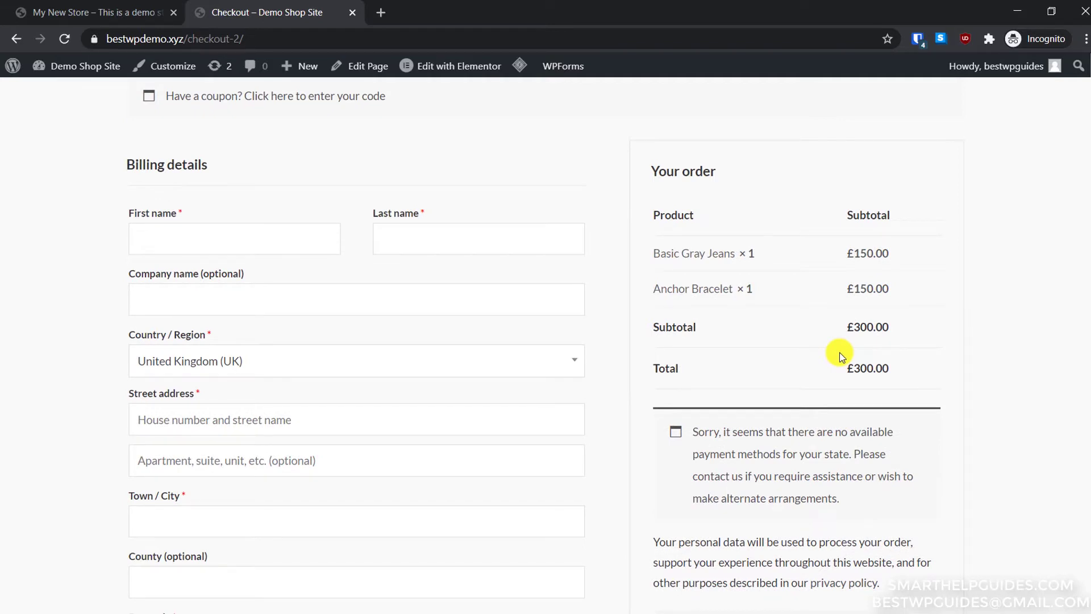
scroll(835, 367, "up", 3)
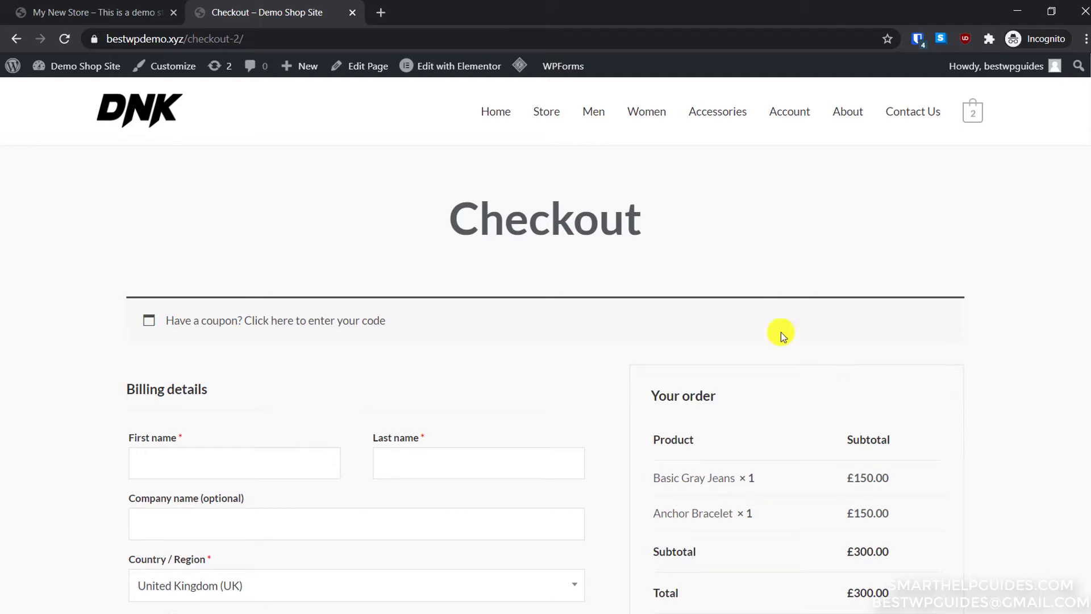
left_click(108, 10)
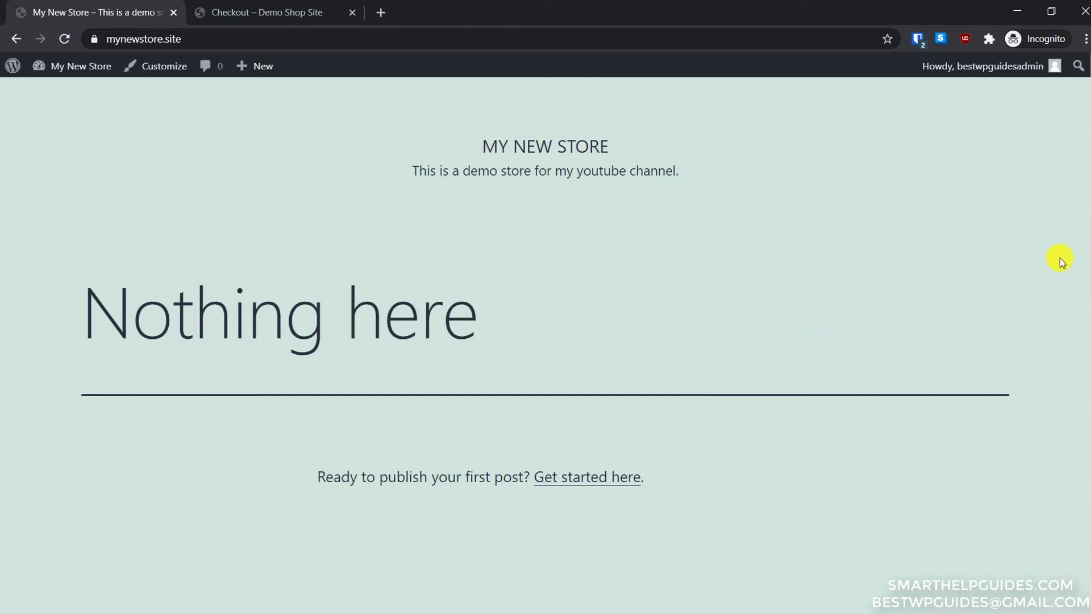
left_click(1029, 134)
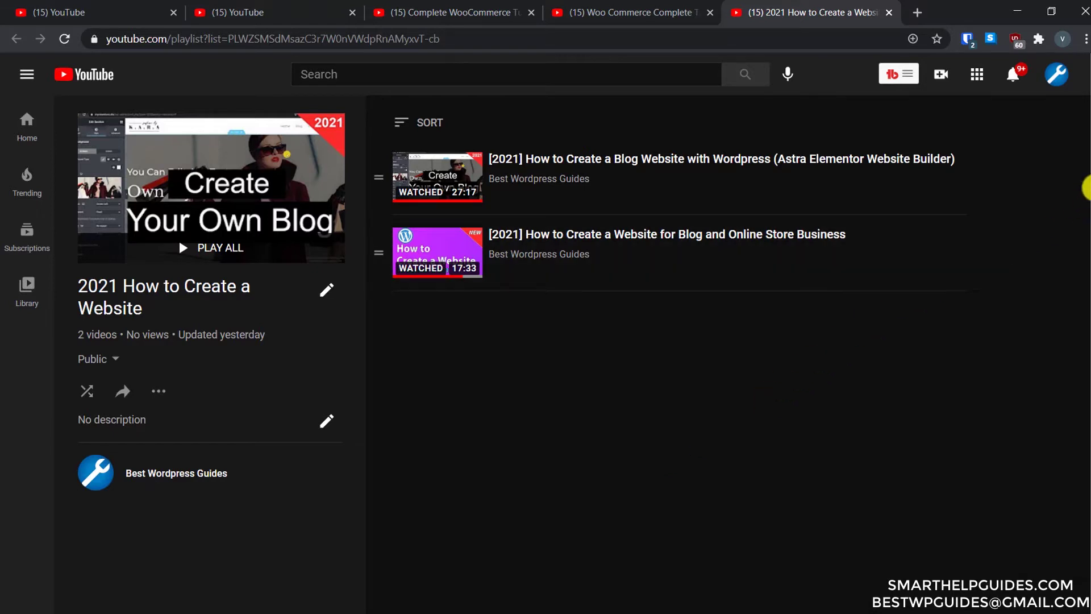
mouse_move(1089, 187)
left_click(1043, 215)
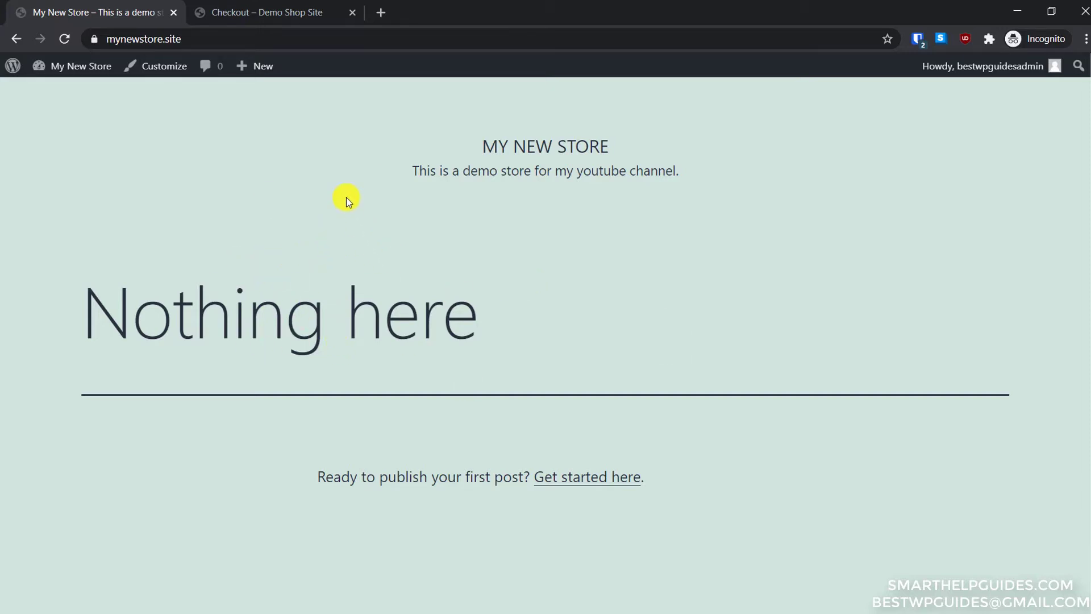
left_click(229, 11)
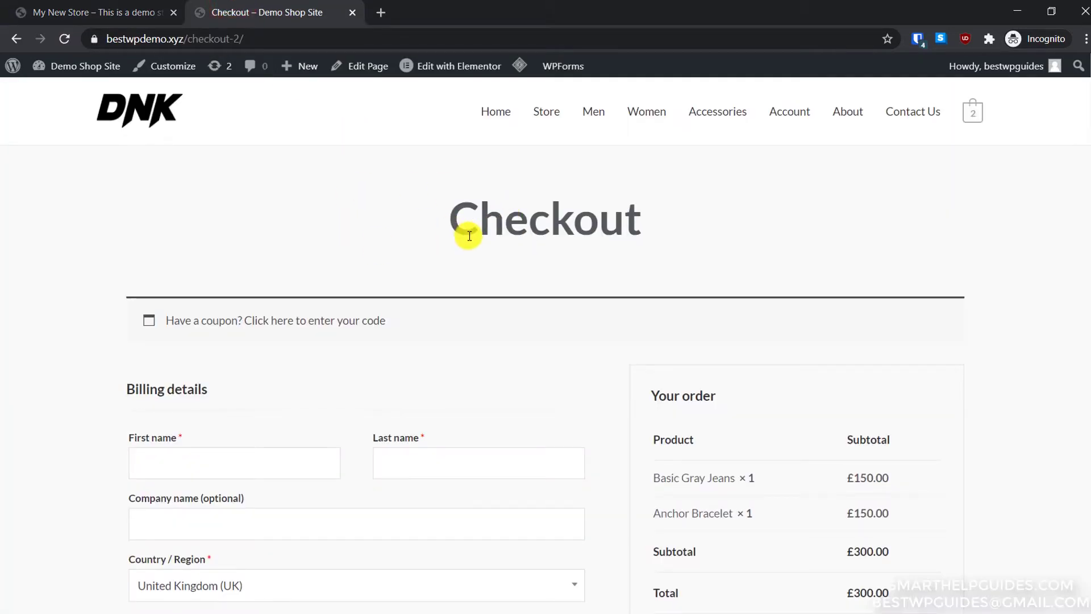
- Open the My New Store dashboard and search the plugins available to add for "updraft"
left_click(126, 10)
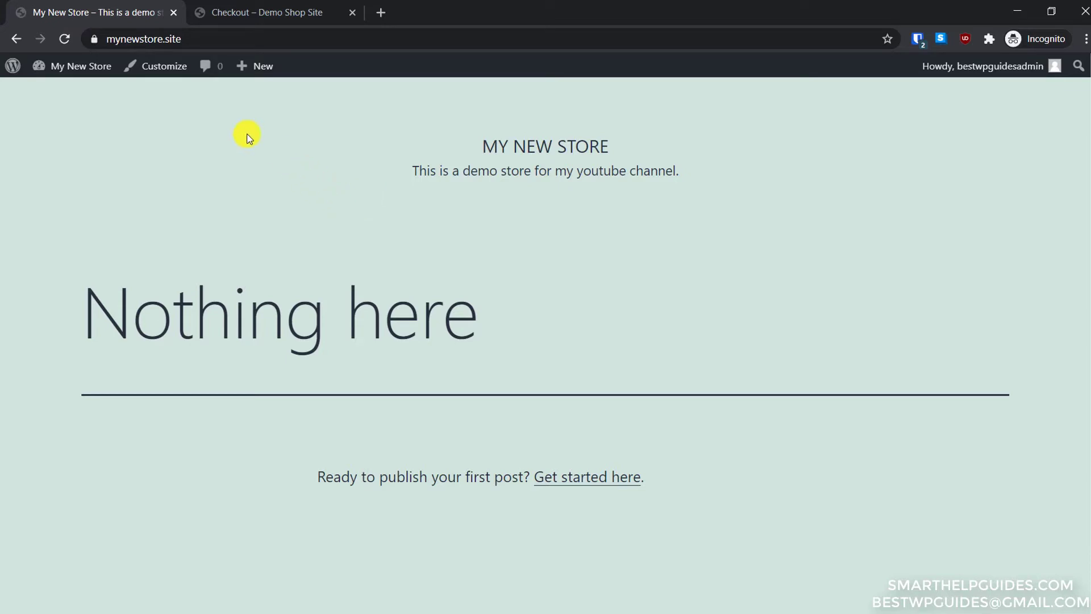
mouse_move(58, 72)
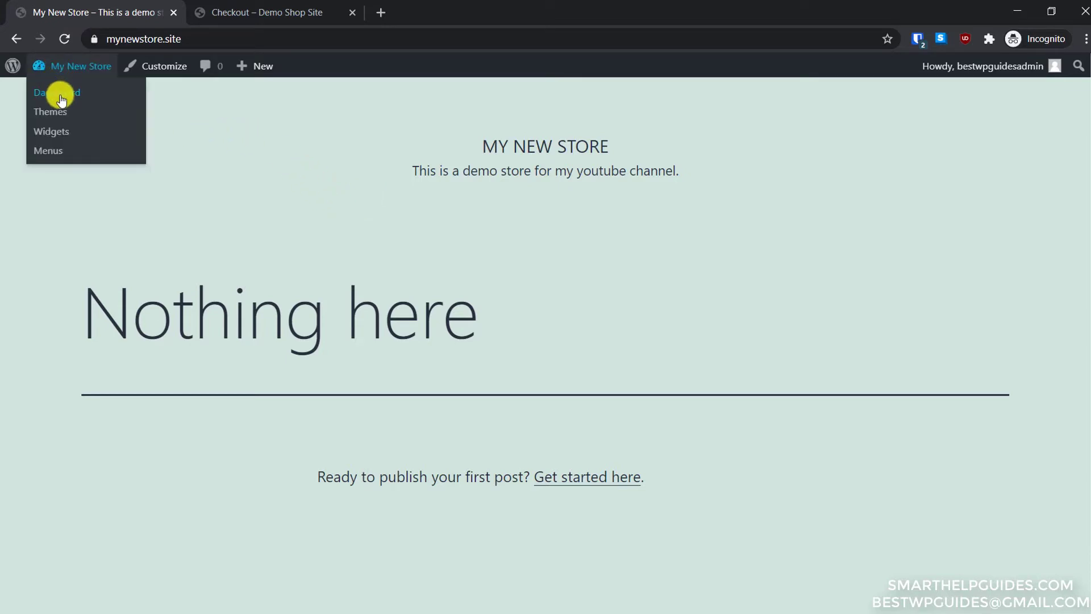
left_click(60, 97)
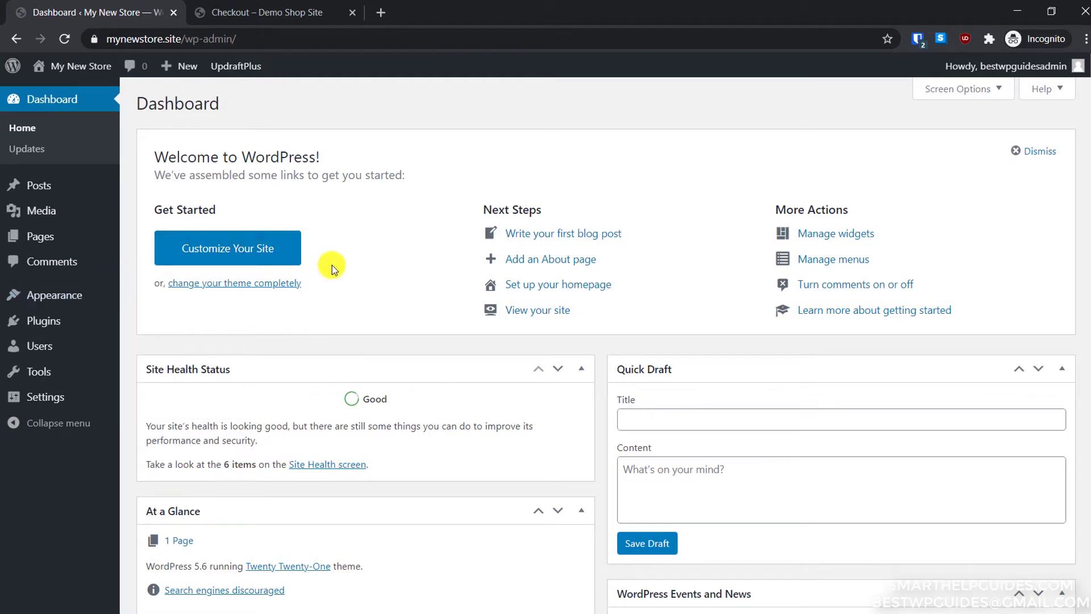
mouse_move(62, 322)
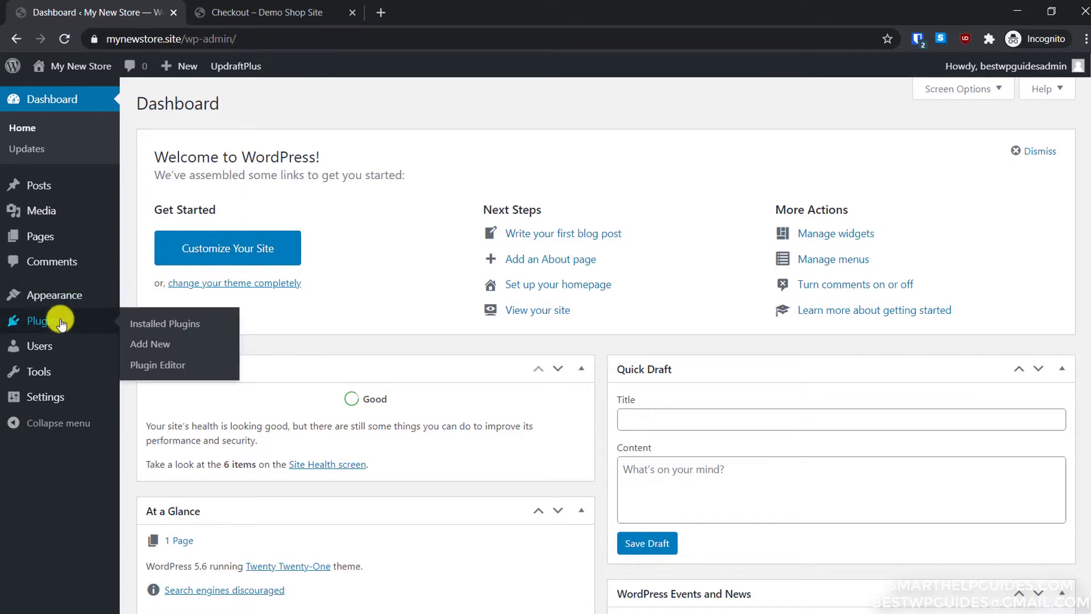
left_click(152, 344)
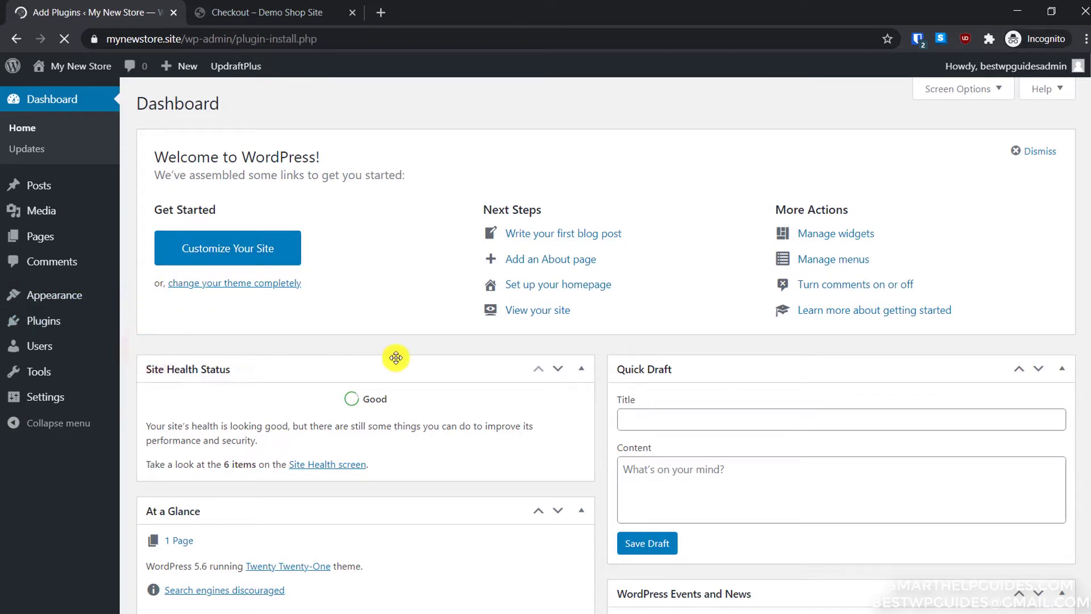
left_click(904, 146)
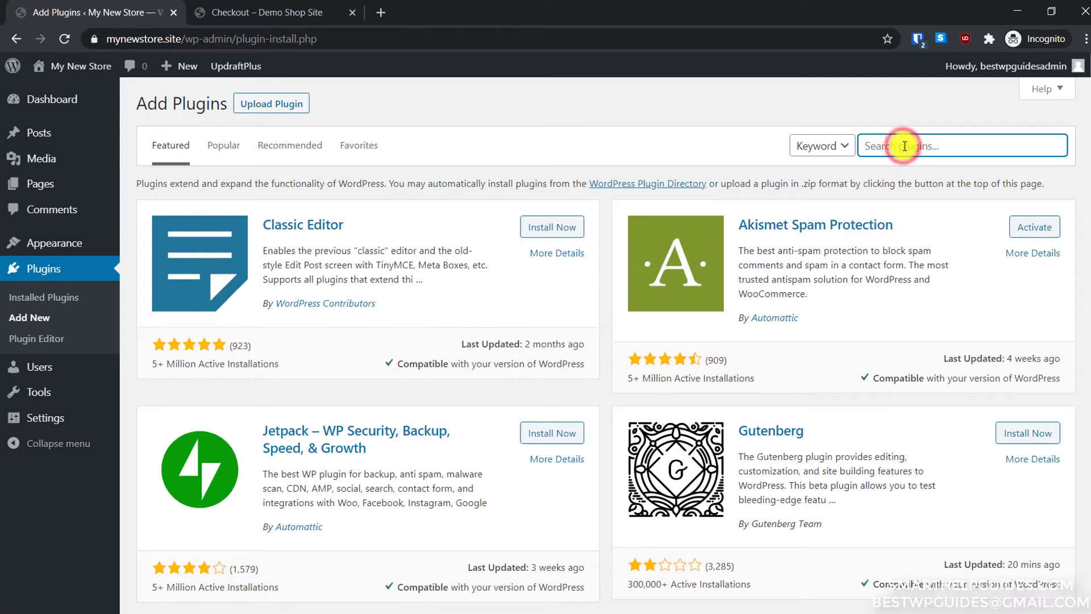
type("up")
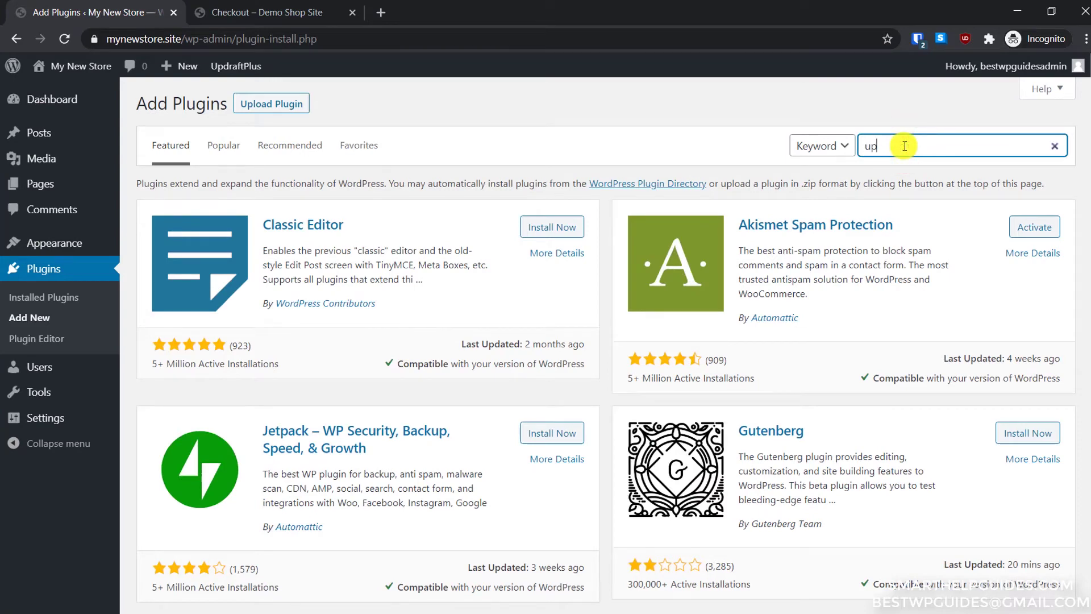
type("draft")
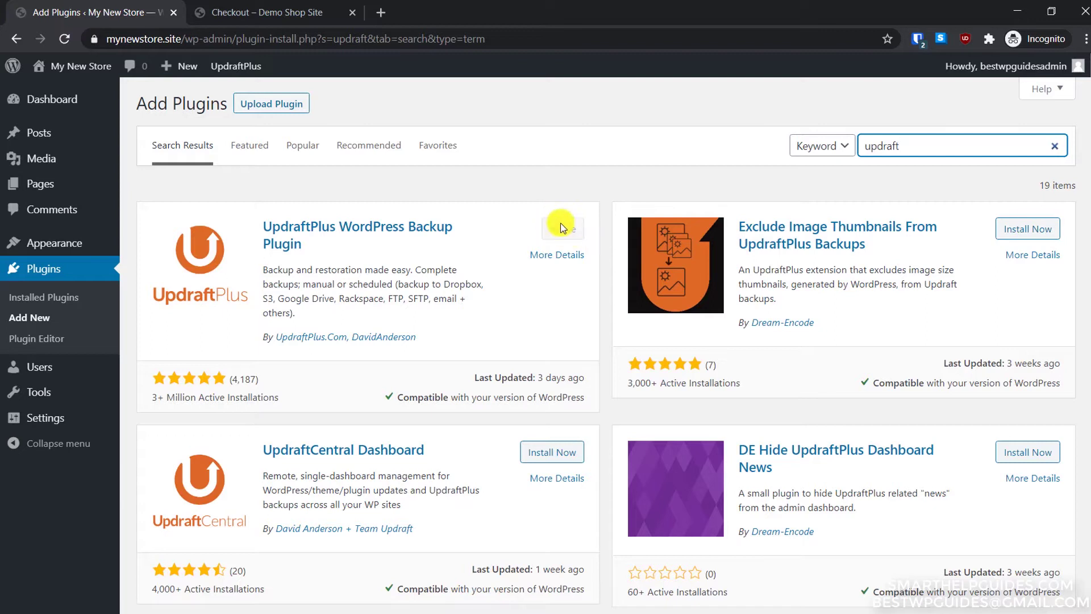
- Open the UpdraftPlus Backups settings and examine the backup option and the list of existing backups
mouse_move(56, 418)
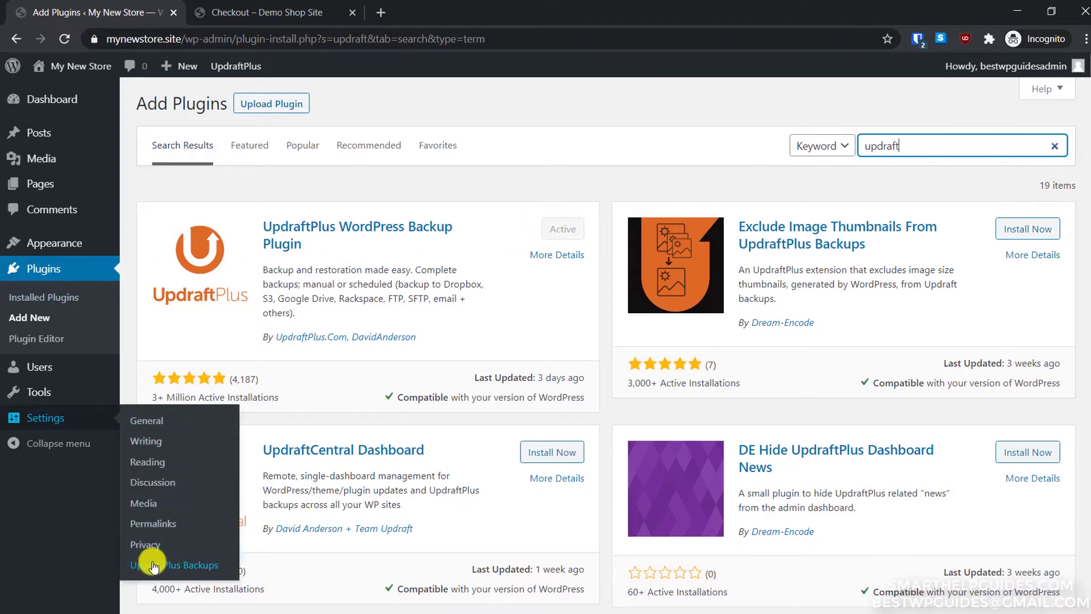
left_click(182, 566)
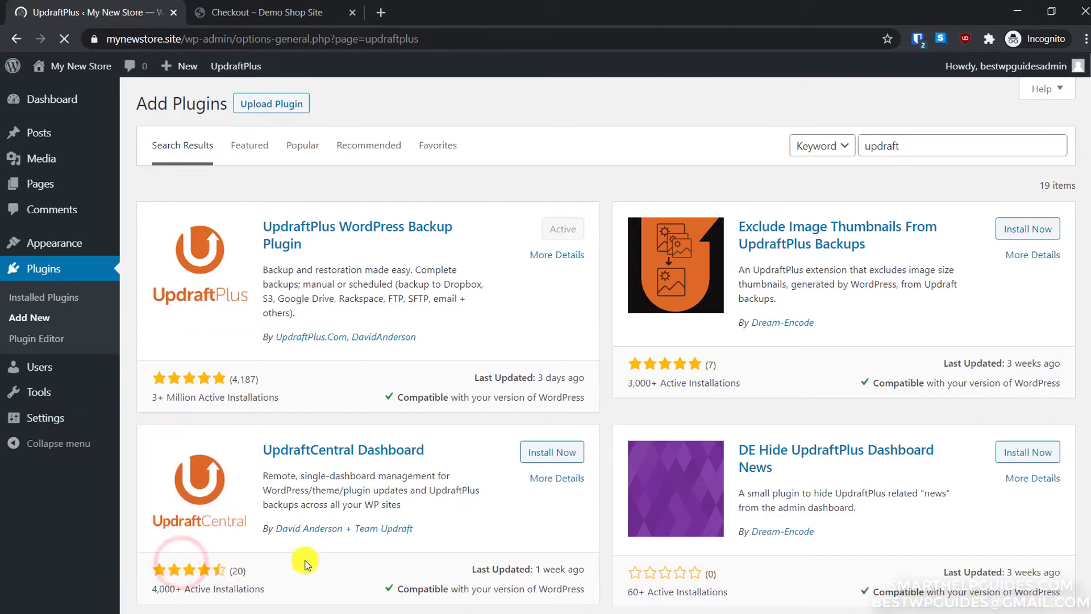
scroll(370, 484, "down", 3)
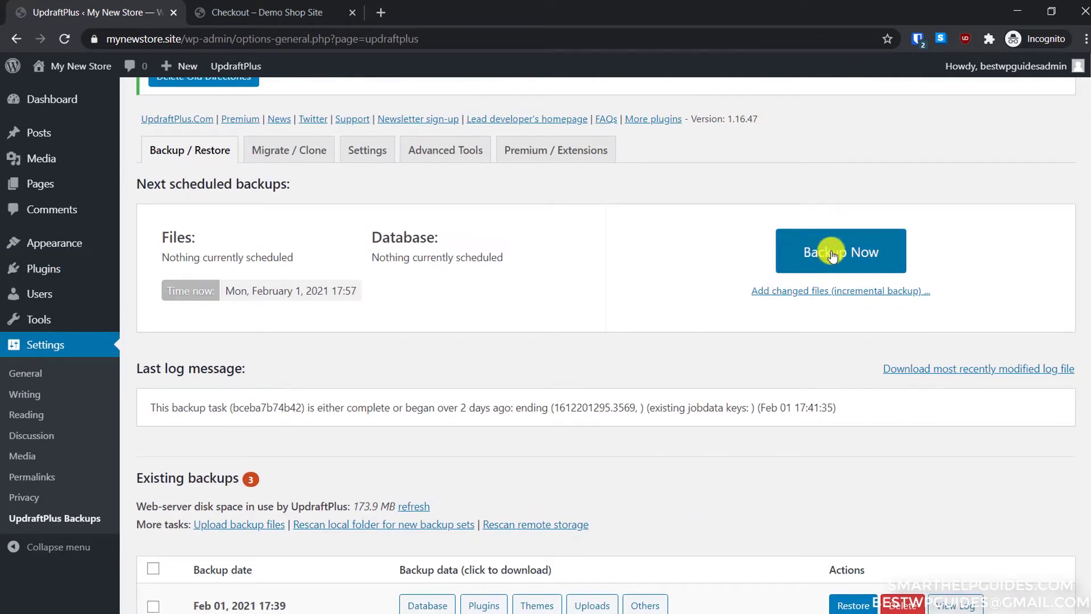
scroll(702, 353, "down", 3)
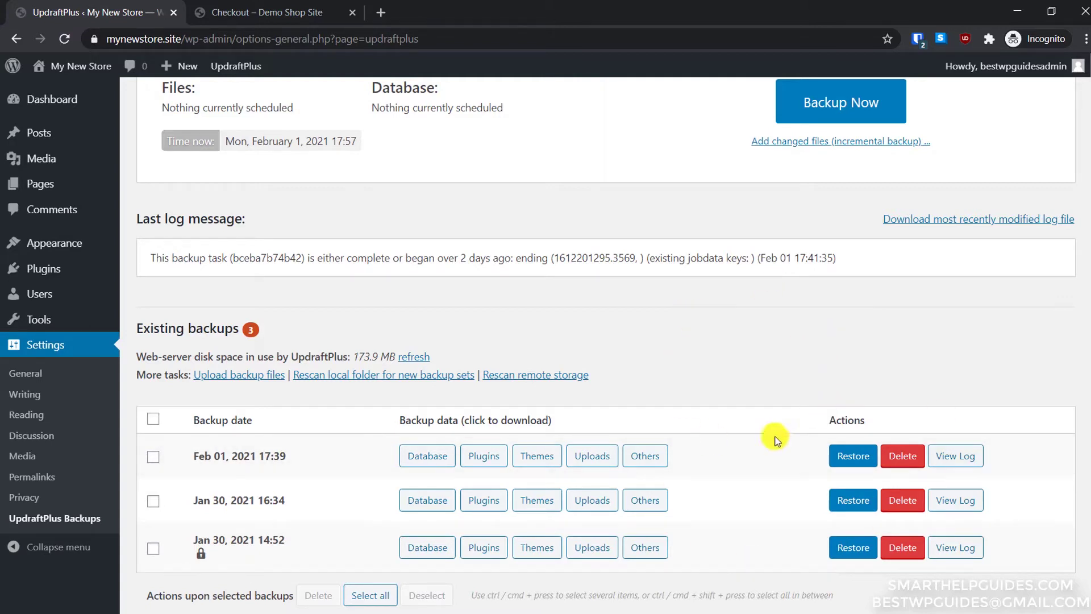
scroll(658, 371, "up", 3)
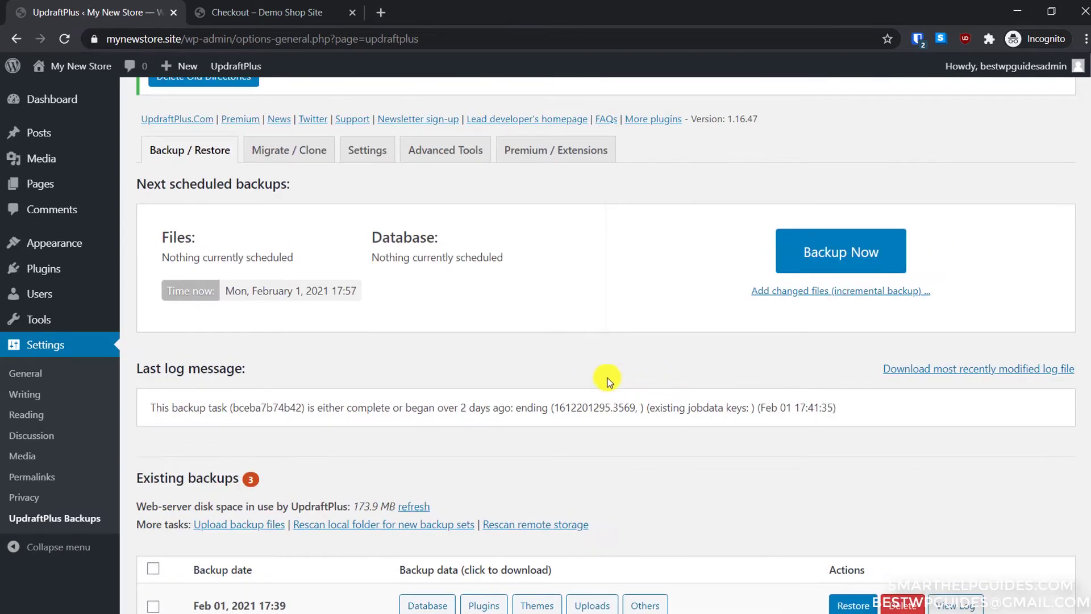
scroll(402, 451, "down", 3)
scroll(760, 360, "up", 3)
scroll(668, 367, "up", 4)
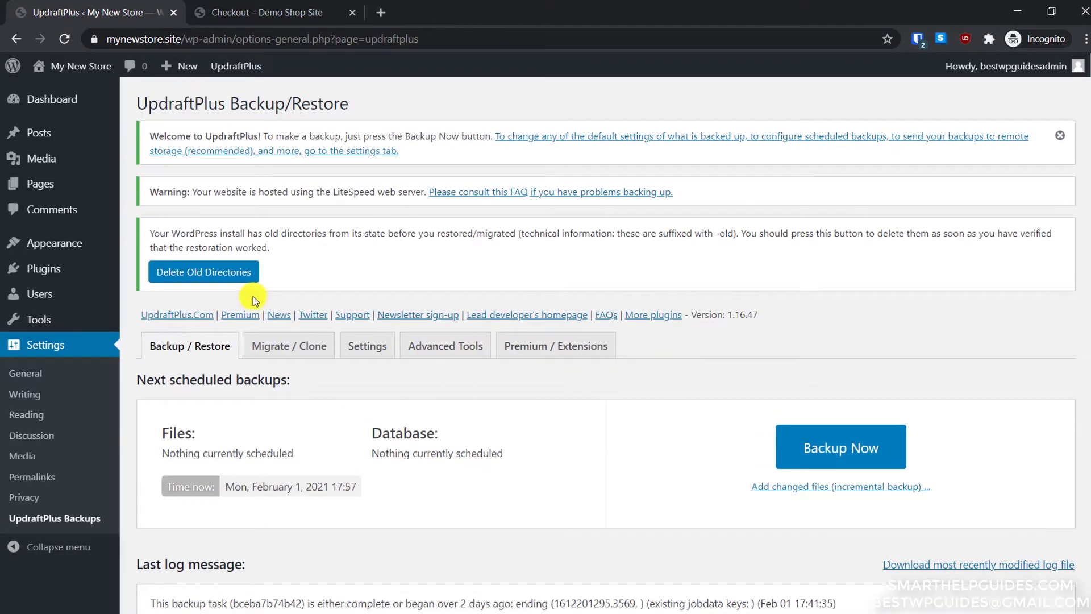
- Search the WordPress theme directory for "astra", then install and activate the Astra theme
mouse_move(38, 249)
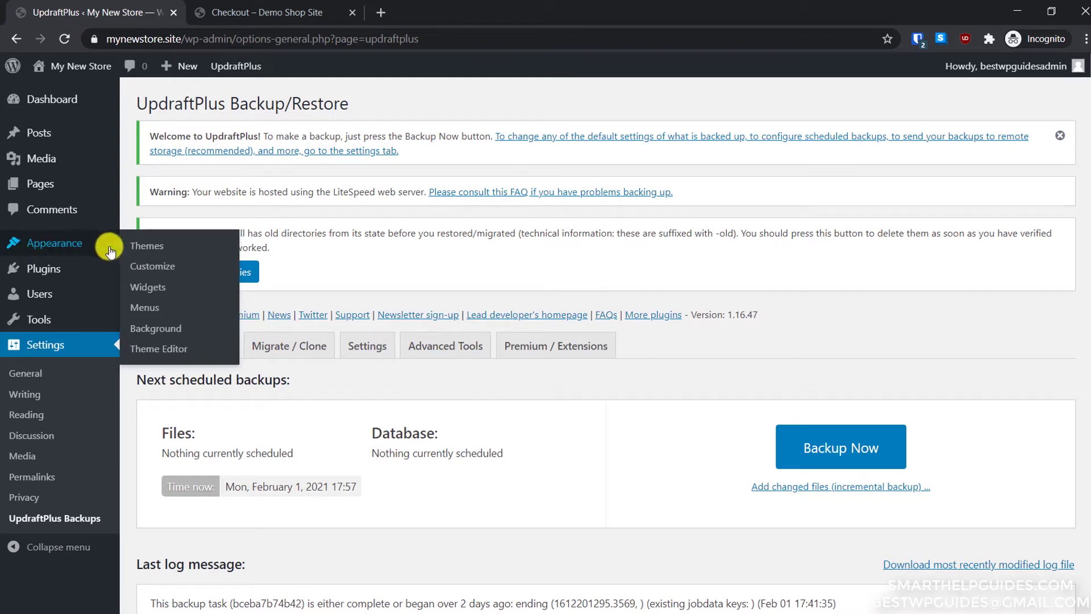
left_click(144, 244)
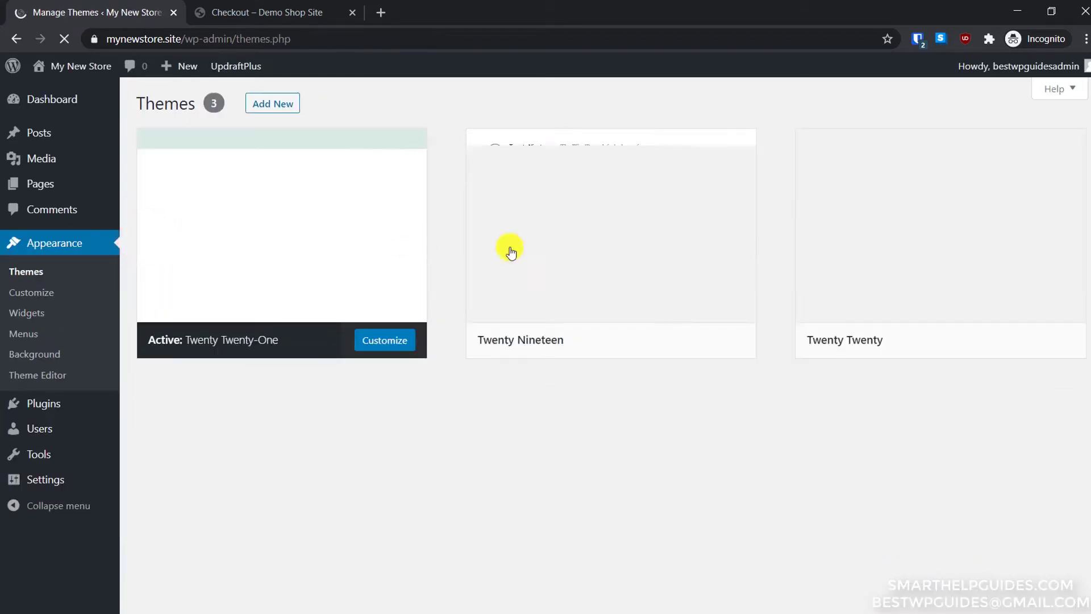
left_click(278, 103)
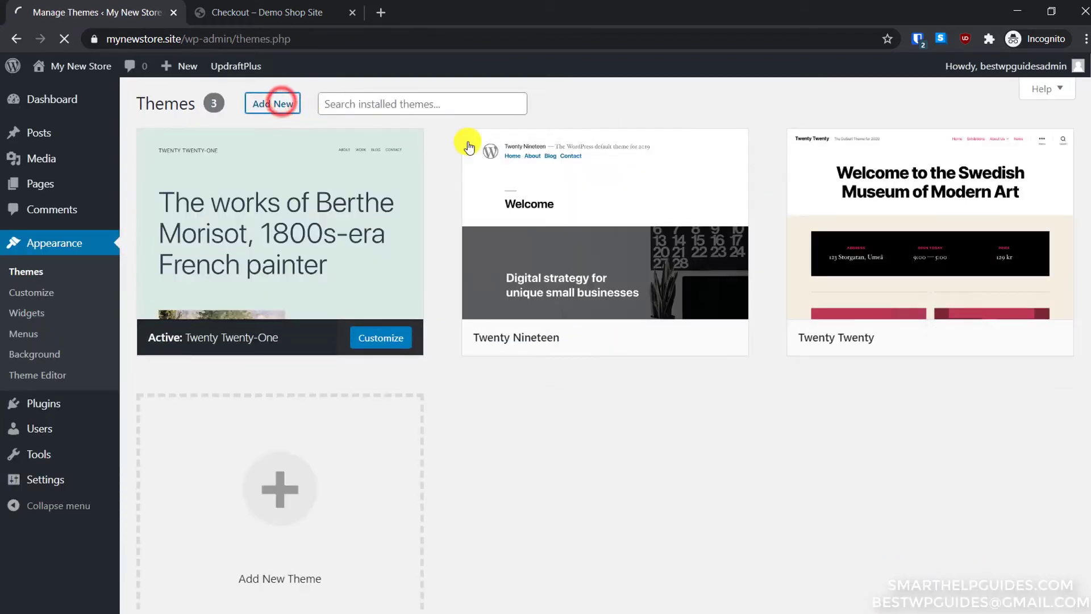
left_click(899, 143)
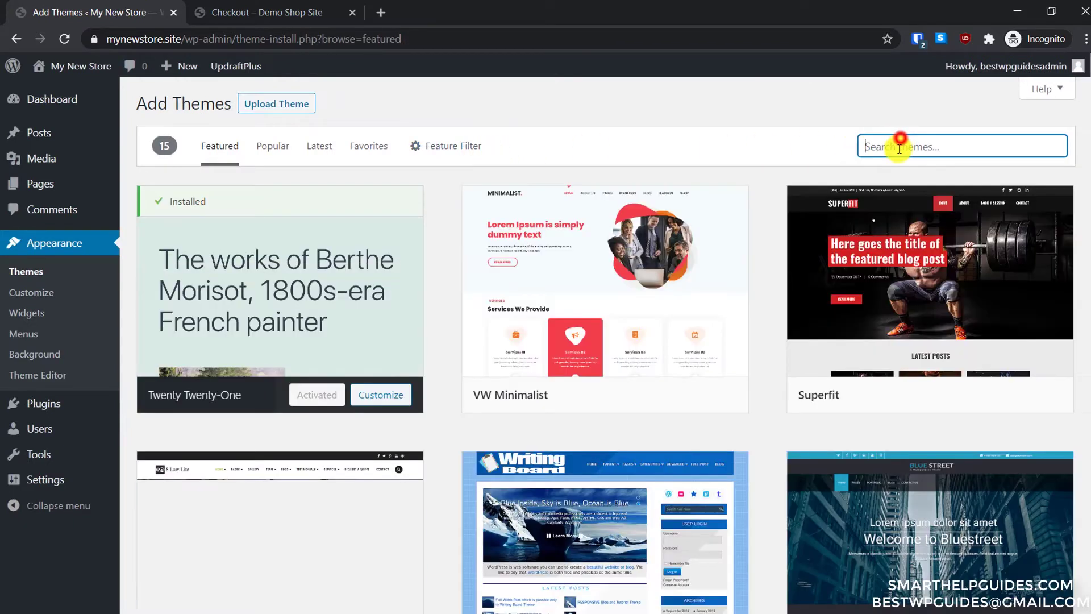
type("stra")
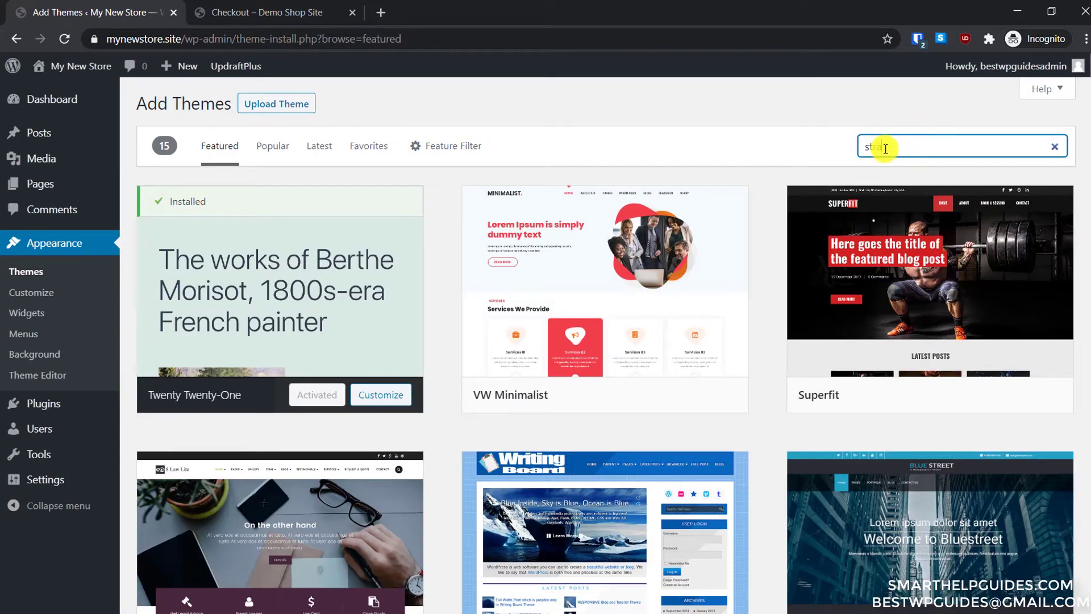
key("BackSpace")
key("BackSpace")
key("BackSpace")
key("BackSpace")
type("astr")
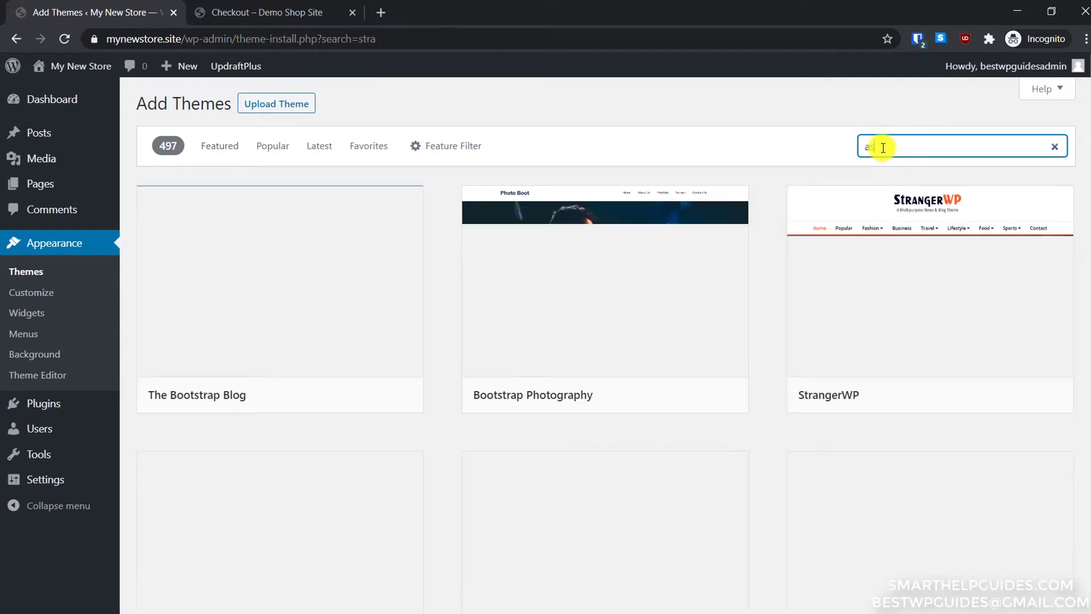
type("a")
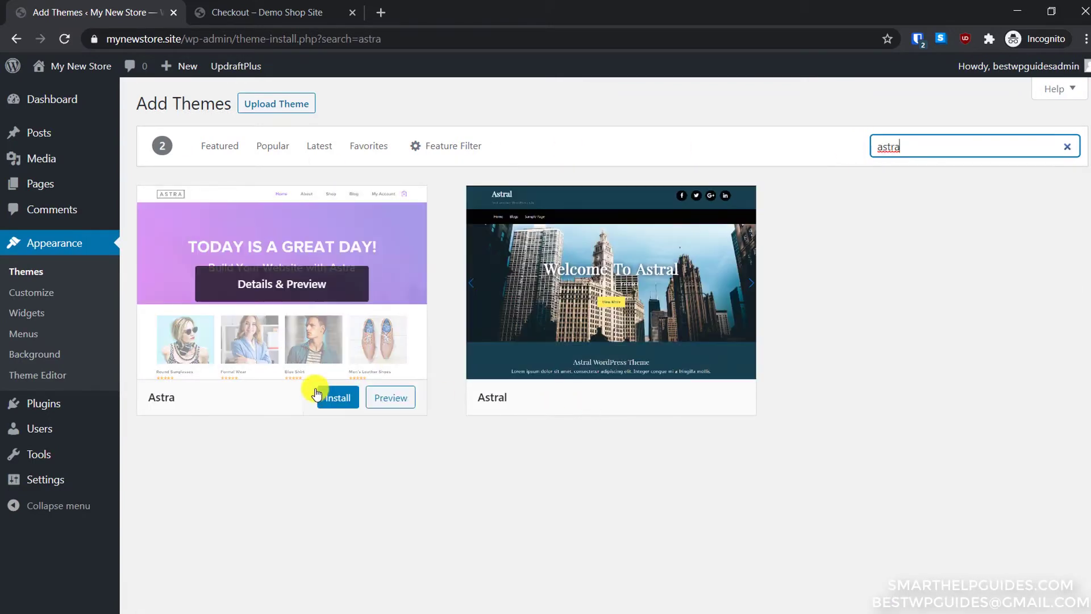
left_click(340, 399)
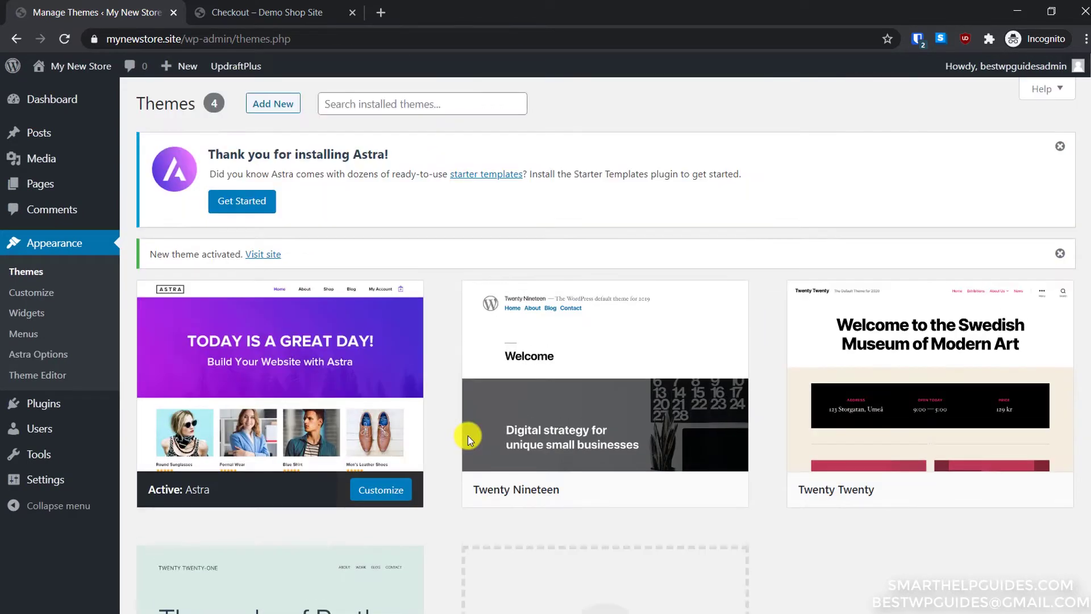
- Install the starter template importer plugin from the Astra options page and choose Elementor as the page builder
mouse_move(471, 437)
left_click(40, 356)
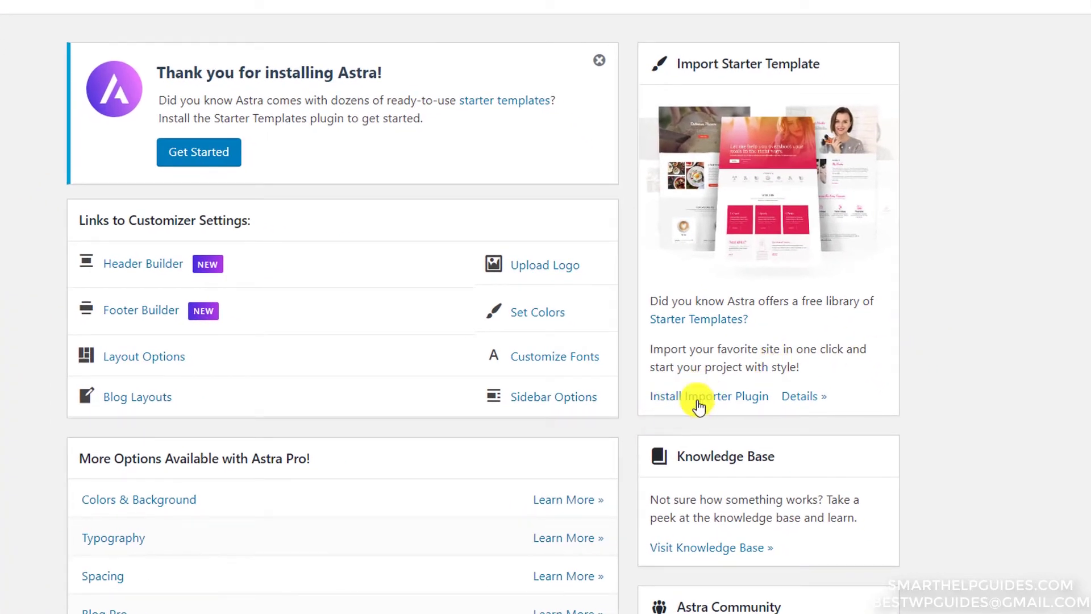
left_click(698, 404)
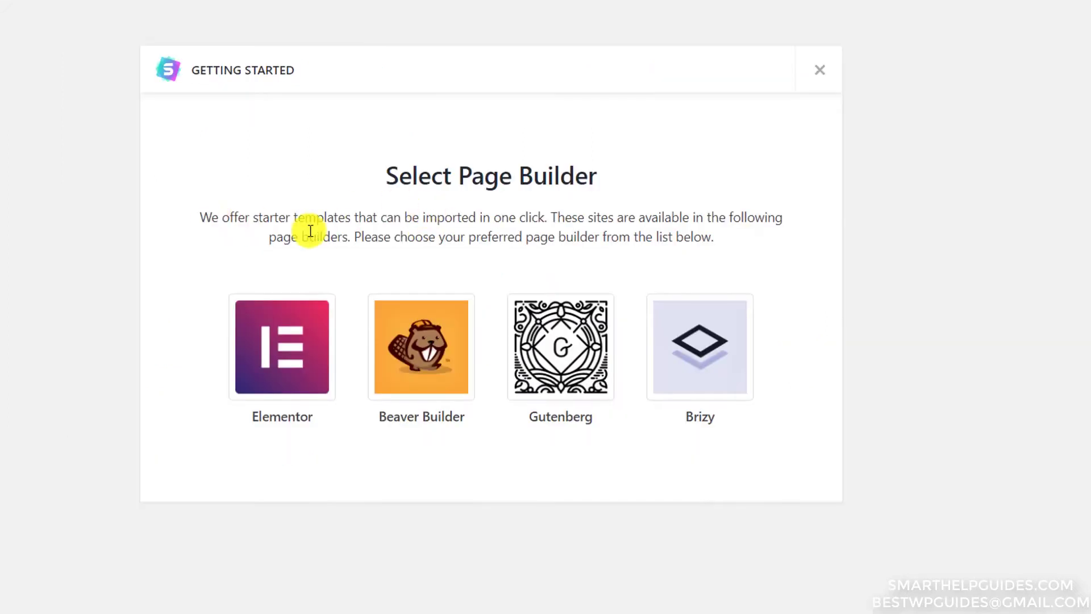
left_click(284, 356)
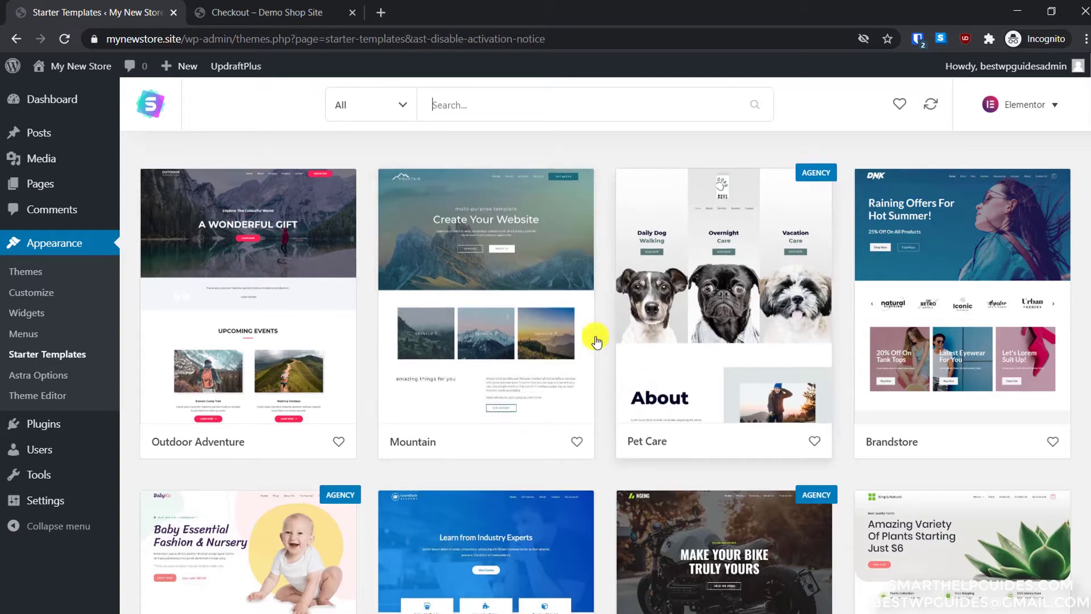
- Filter the starter templates to show only free ones in the eCommerce category
scroll(658, 415, "down", 3)
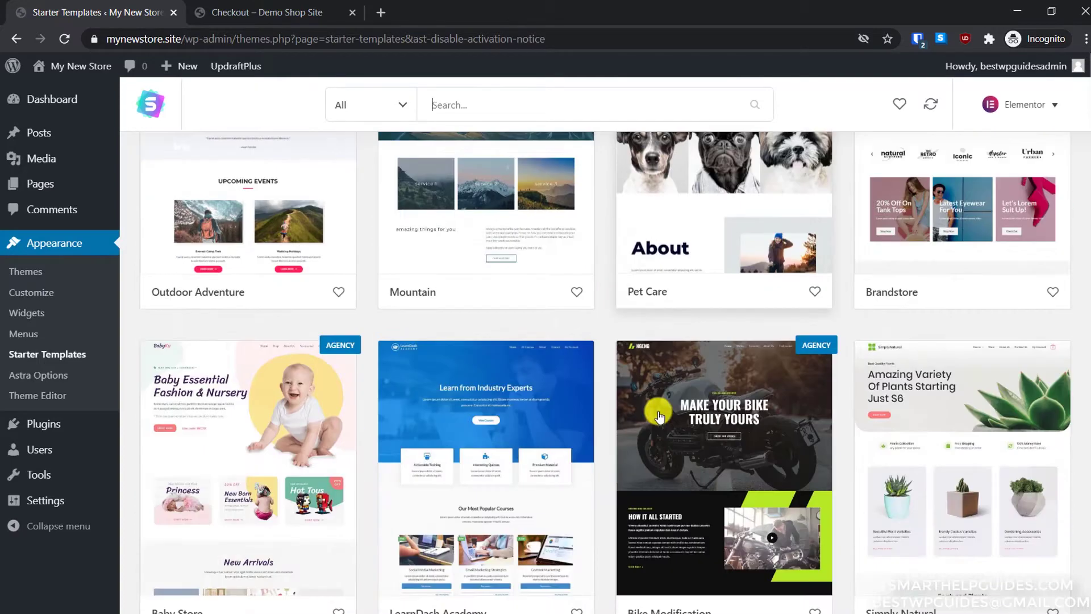
scroll(660, 417, "down", 15)
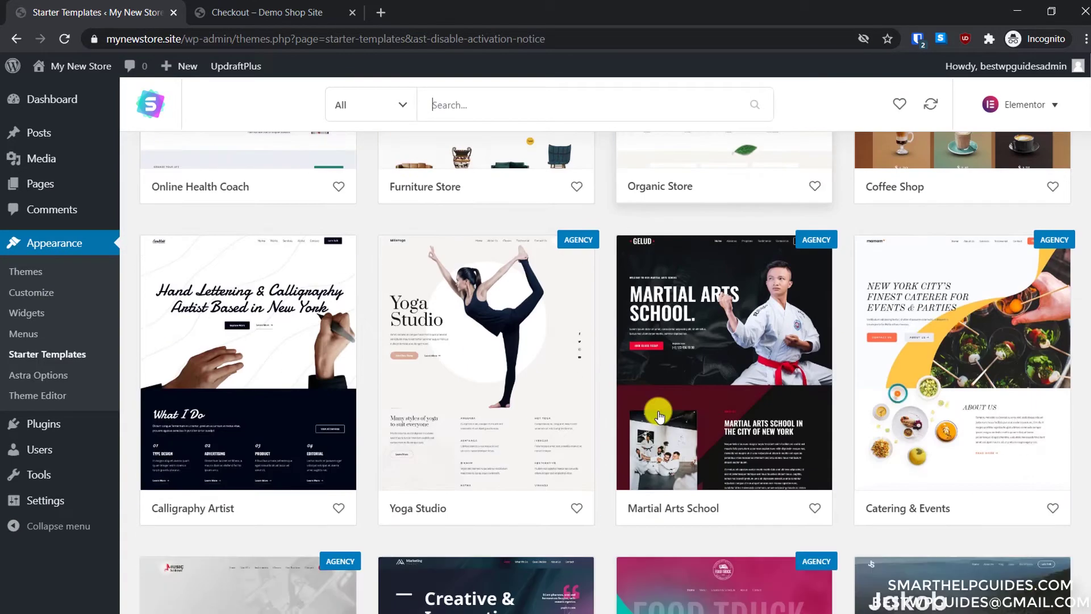
scroll(659, 416, "up", 15)
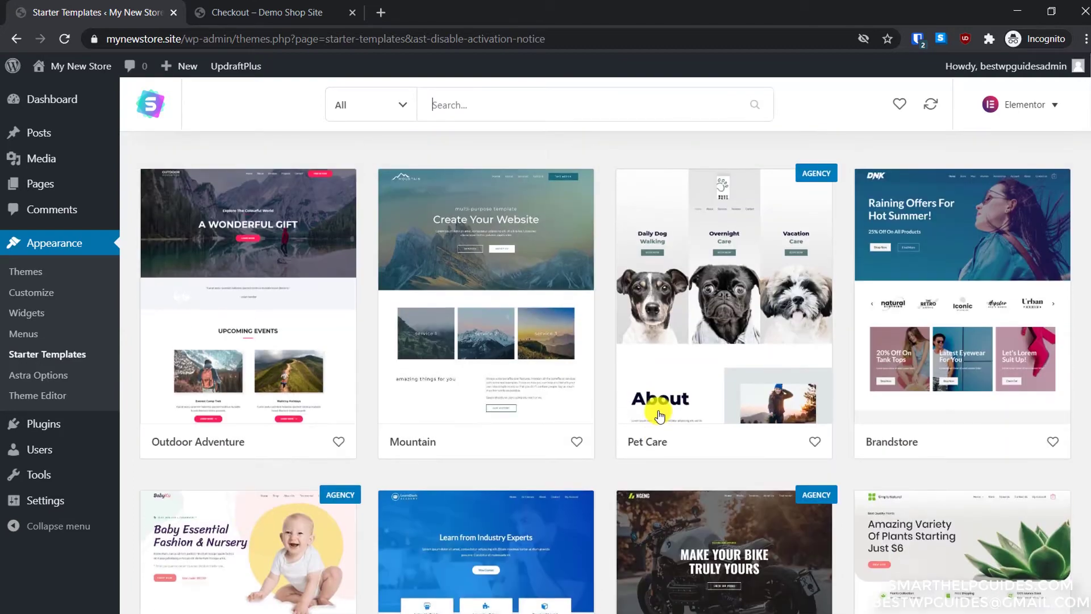
left_click(371, 111)
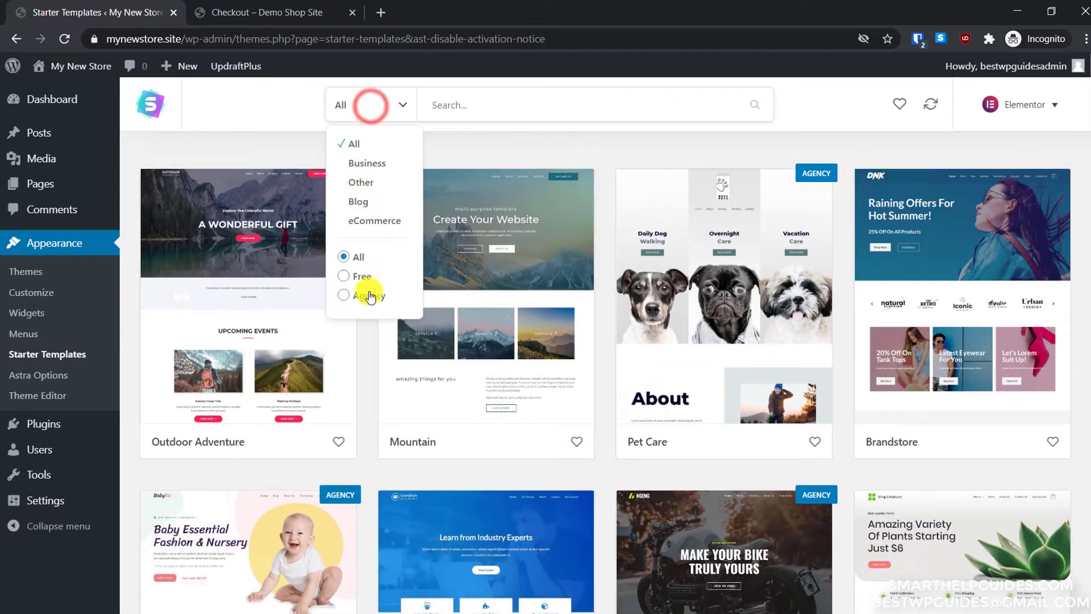
left_click(343, 278)
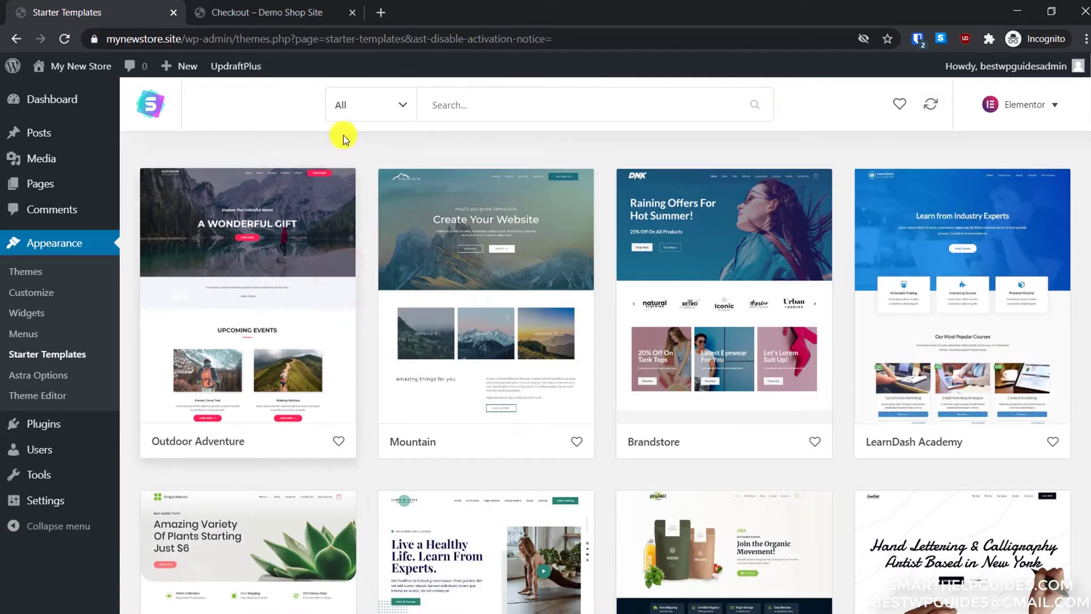
left_click(363, 106)
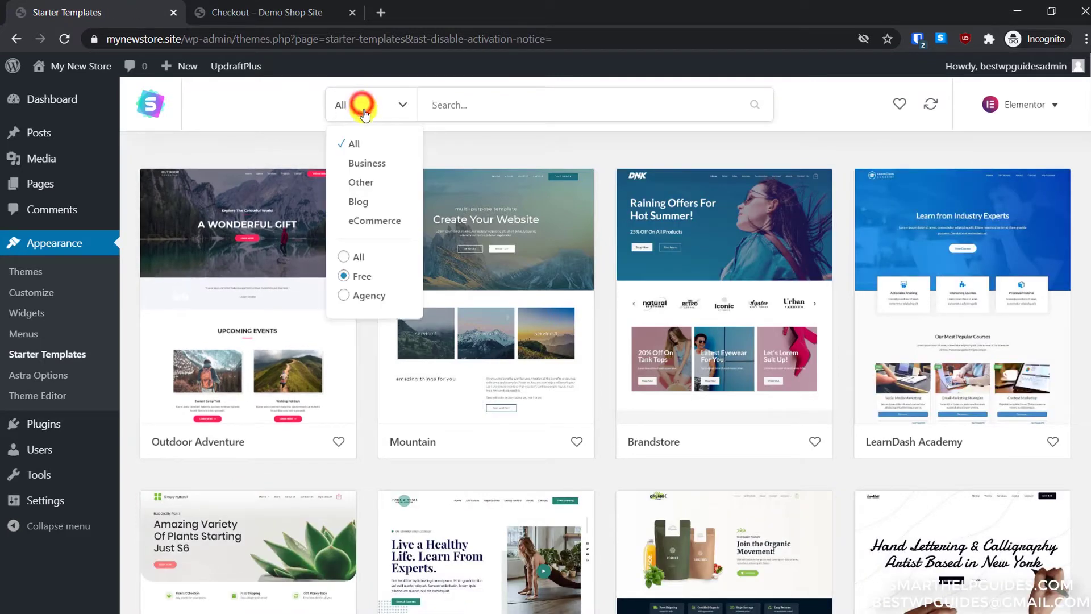
left_click(366, 221)
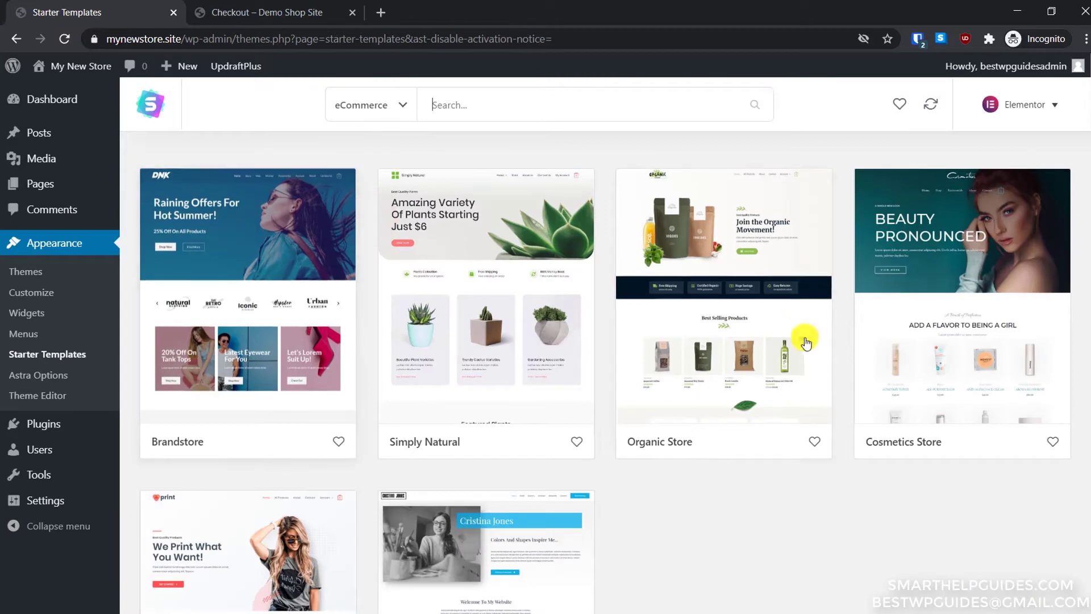
- Open the Brandstore template from the eCommerce results and view its About and Contact Us page templates
scroll(869, 486, "down", 3)
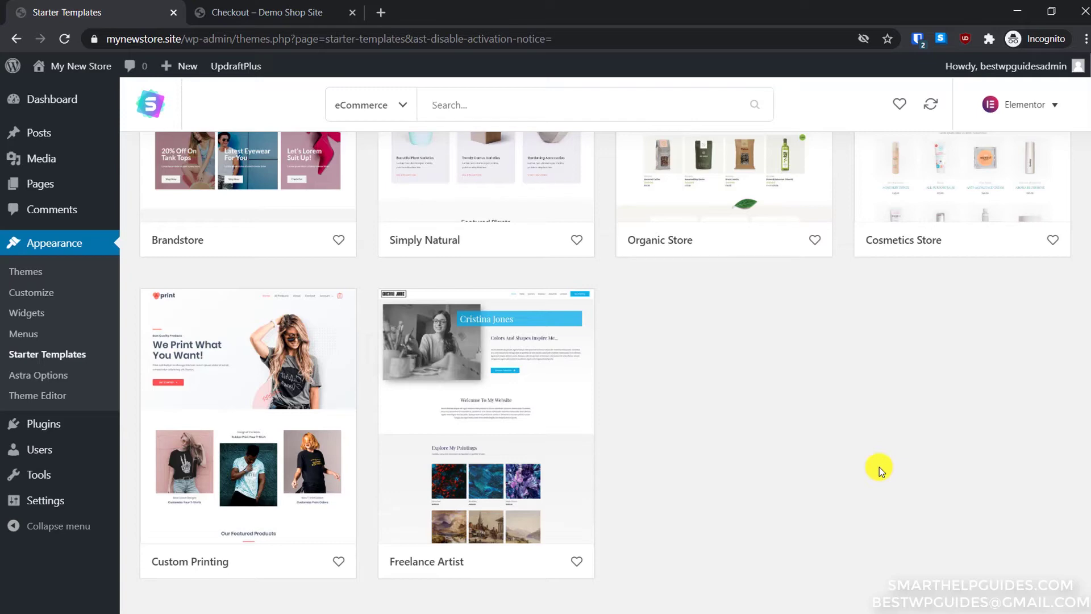
scroll(872, 465, "up", 3)
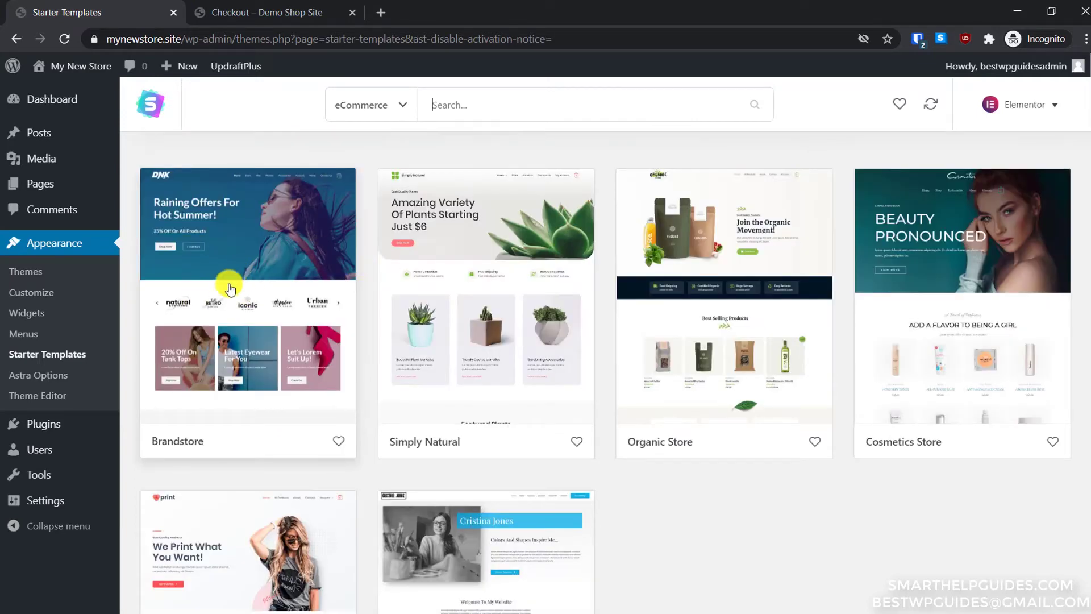
left_click(232, 290)
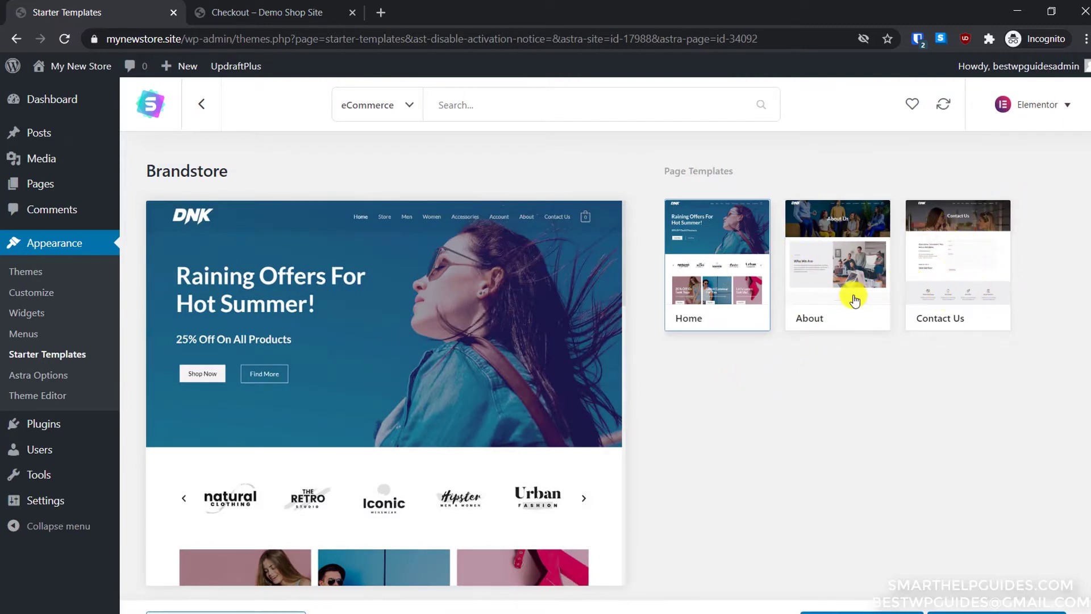
left_click(847, 278)
left_click(983, 285)
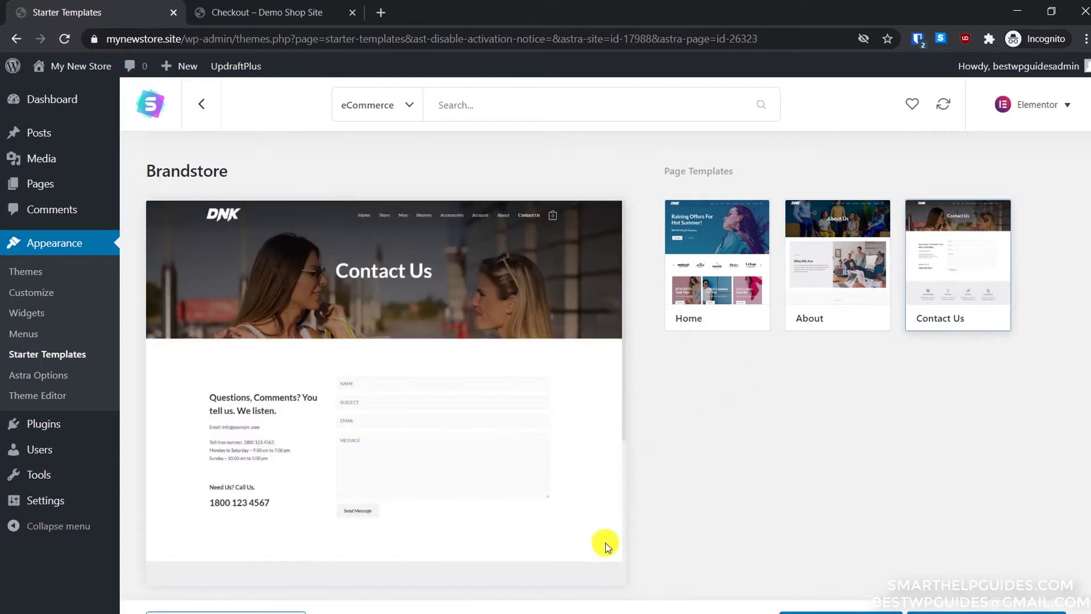
- Preview the Brandstore demo site and look through its home page
left_click(192, 588)
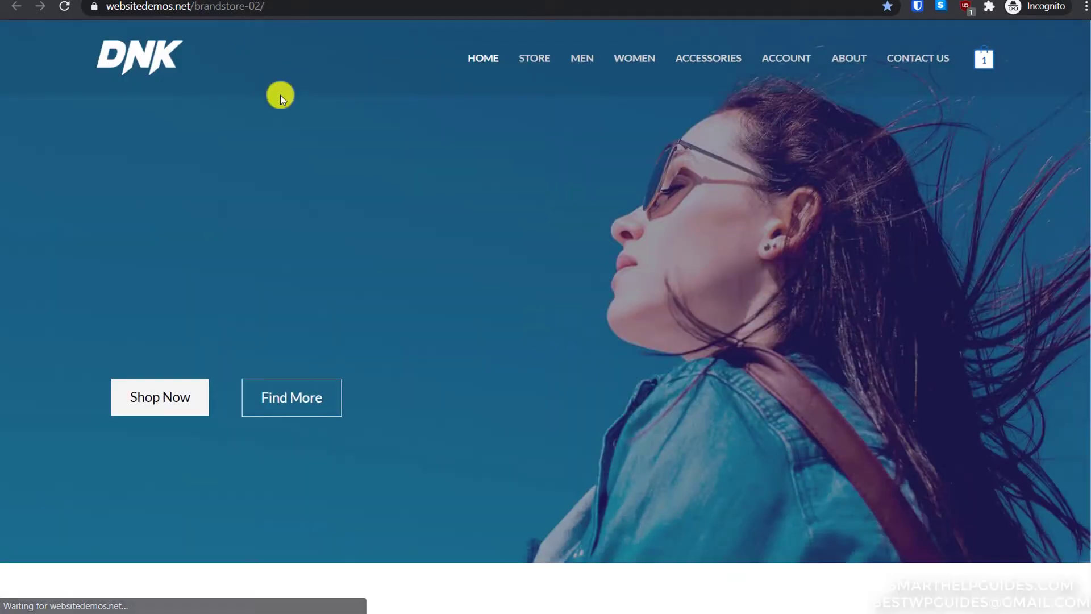
scroll(281, 94, "down", 8)
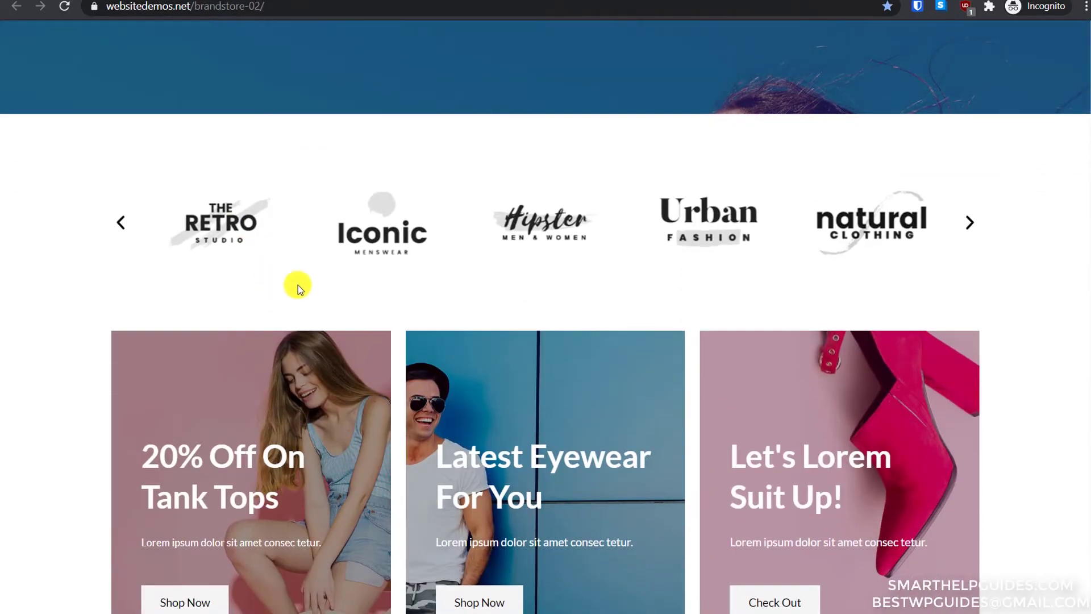
scroll(298, 285, "up", 8)
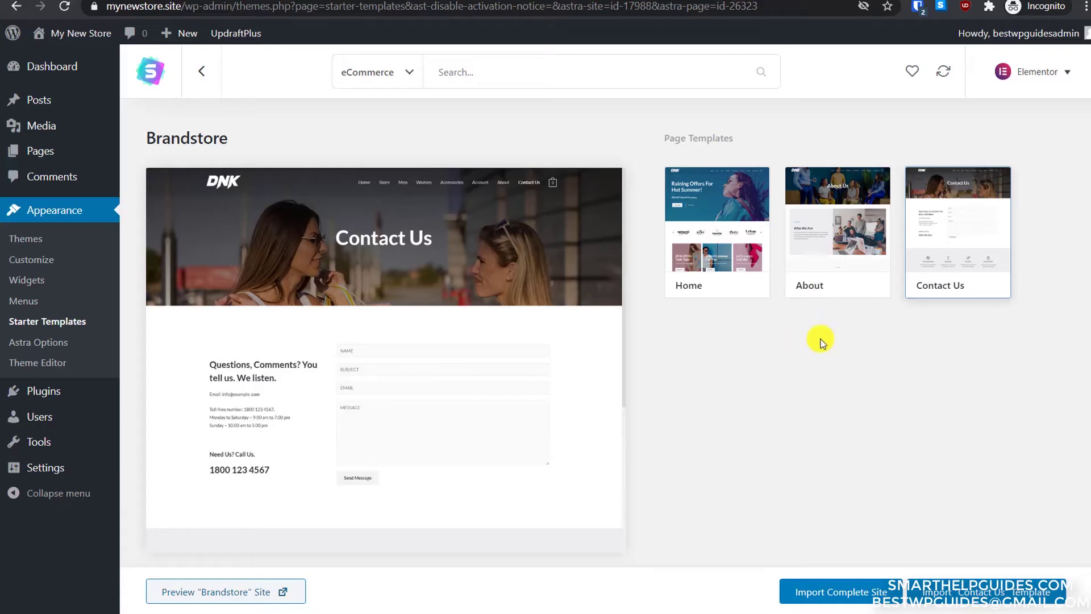
- Import the complete template site with customizer settings, widgets, required plugins and content, without deleting a previous import, and skip the personal details form
left_click(833, 595)
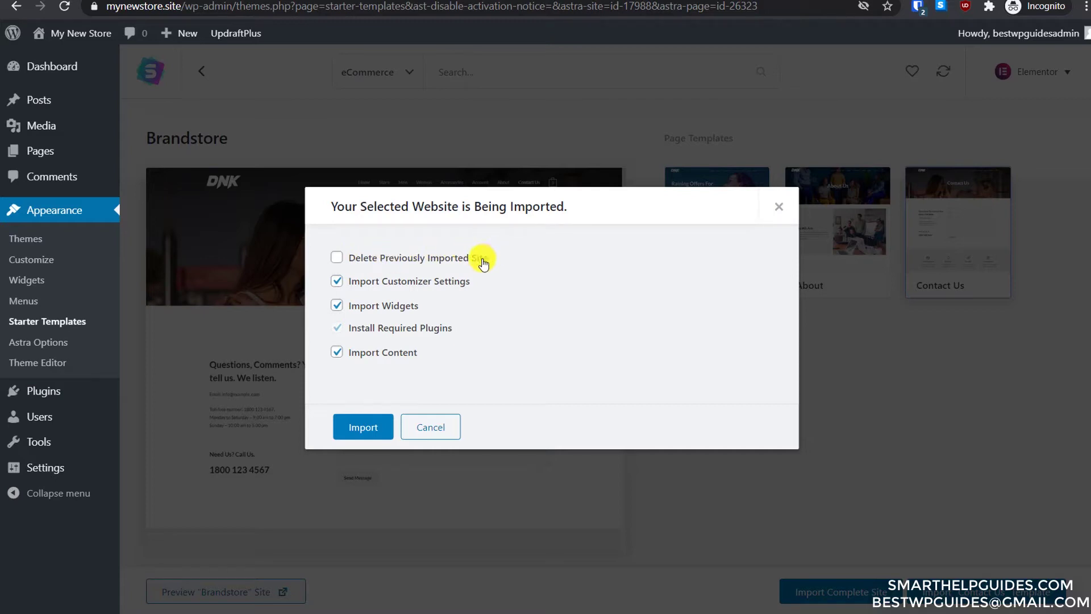
left_click(367, 426)
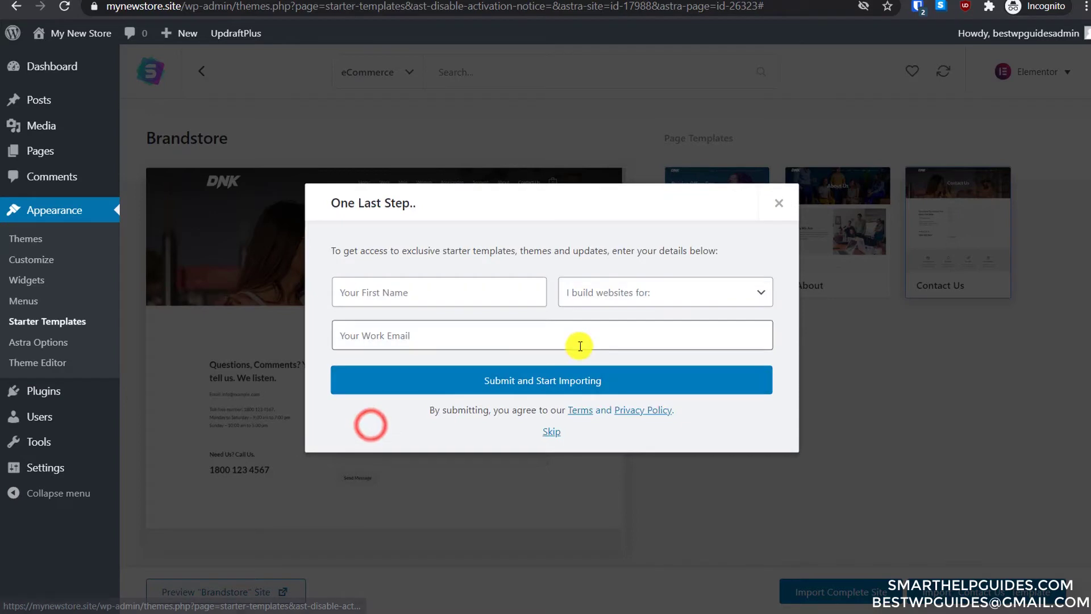
left_click(547, 434)
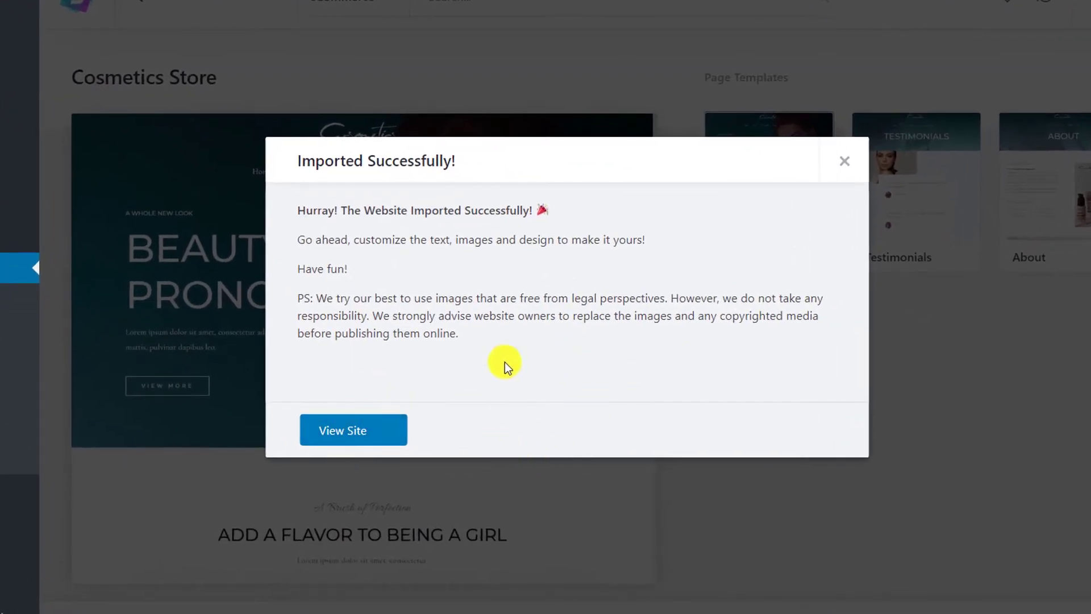
- View the imported cosmetics store site and examine its home page from the header to the latest products
left_click(357, 434)
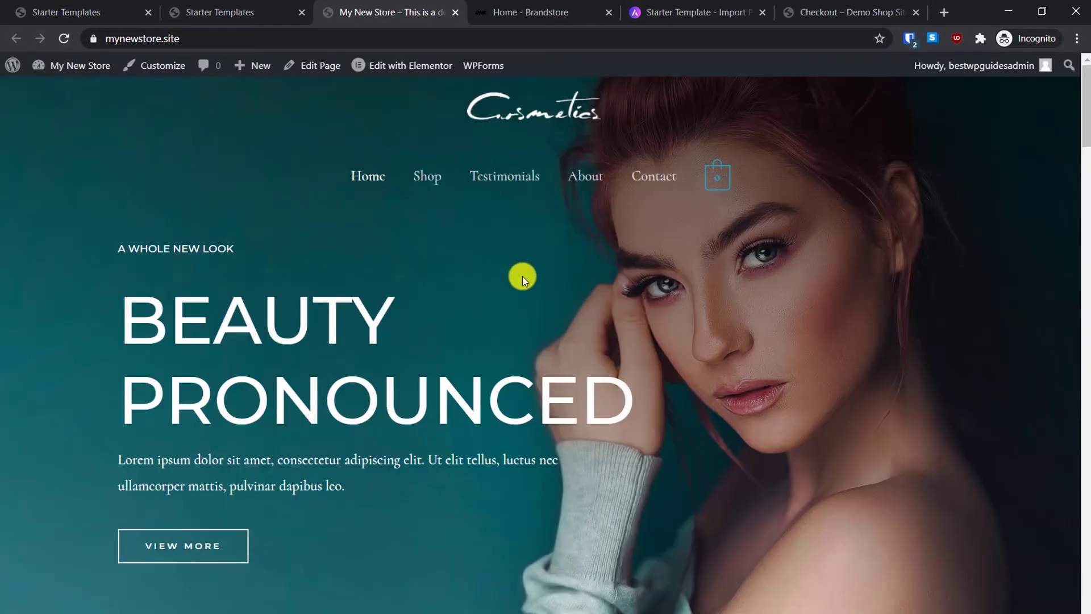
scroll(521, 278, "down", 4)
scroll(523, 281, "down", 14)
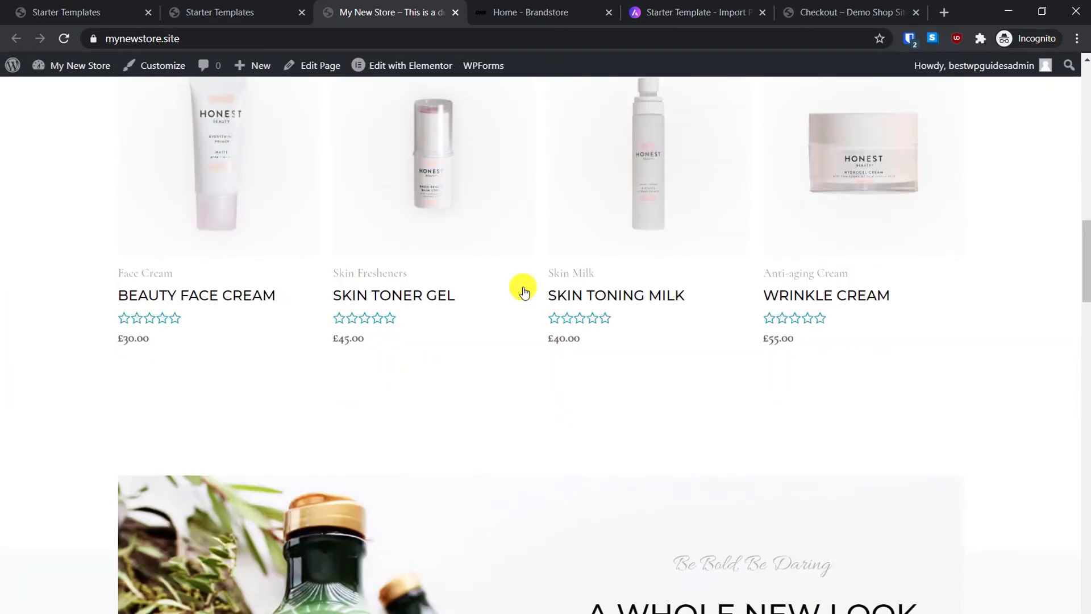
scroll(524, 284, "up", 18)
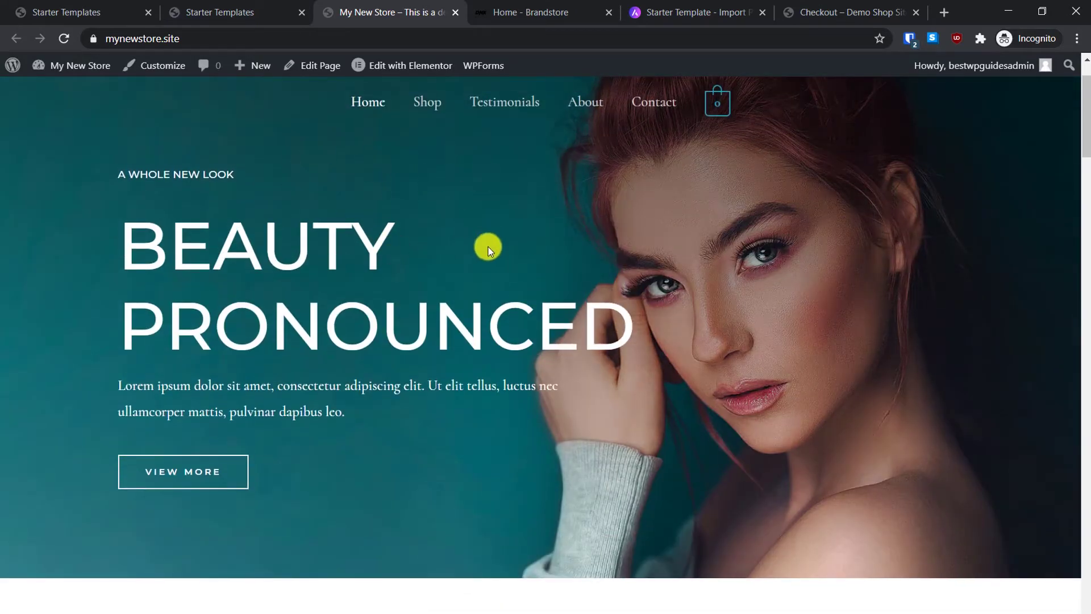
scroll(569, 243, "down", 2)
scroll(660, 239, "down", 20)
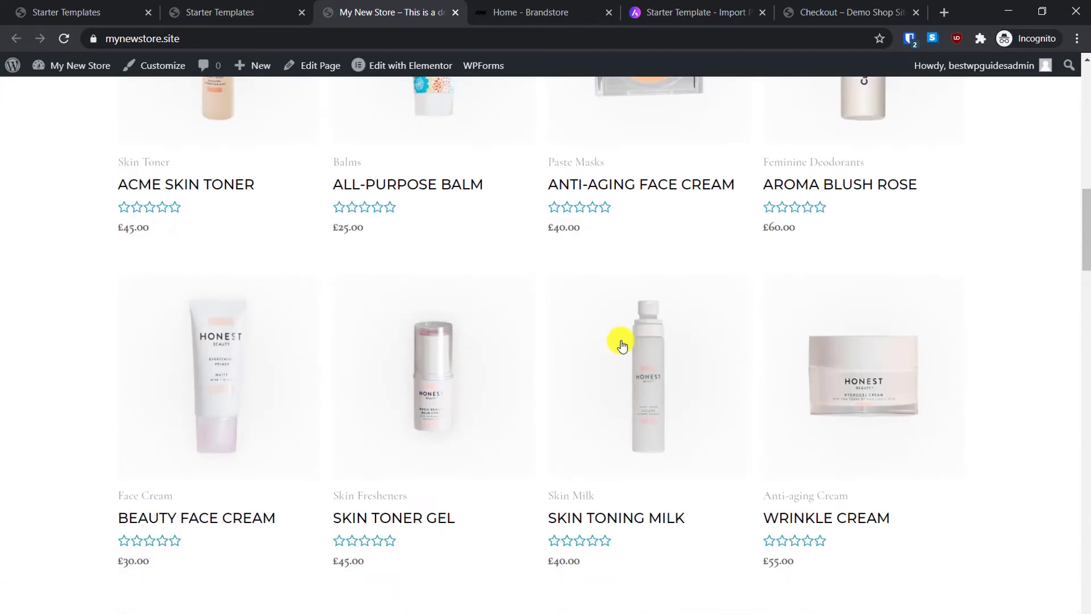
scroll(623, 344, "down", 20)
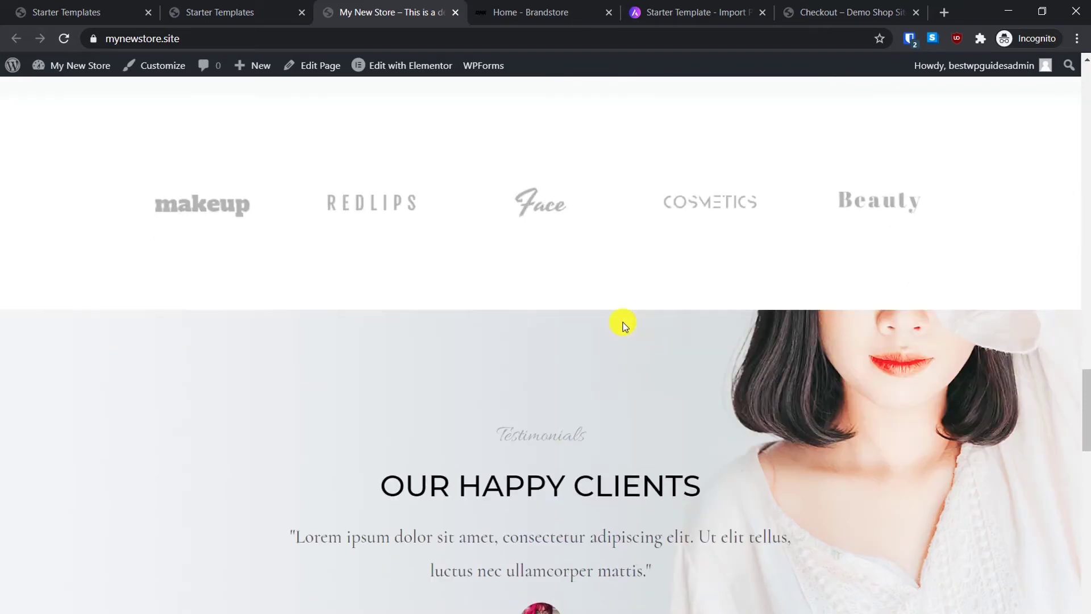
scroll(619, 325, "down", 11)
scroll(434, 370, "up", 6)
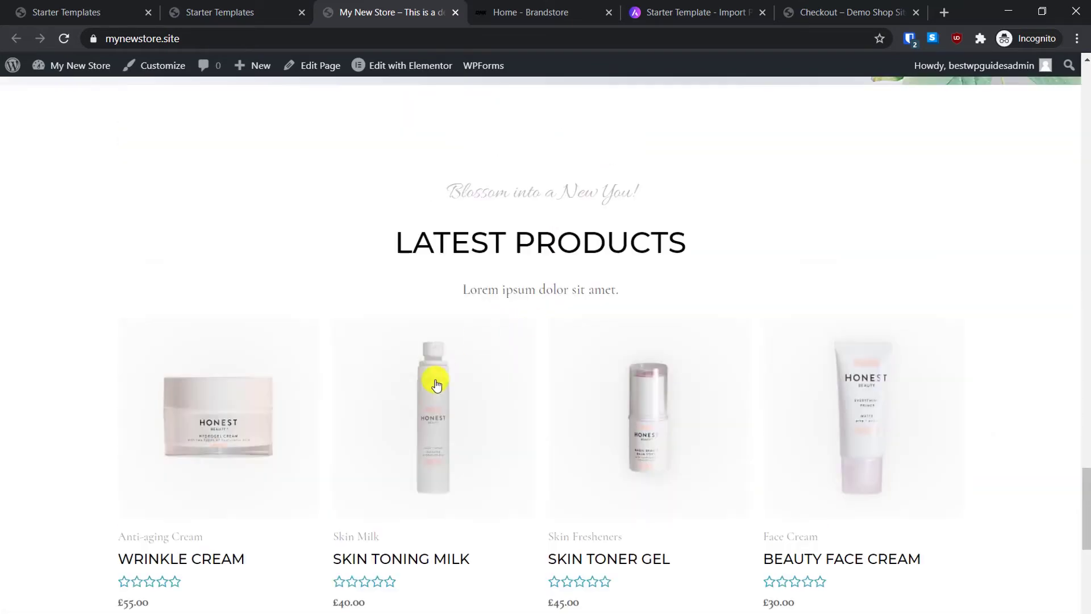
- Open the Skin Toning Milk product from the latest products and add one to the cart
left_click(424, 388)
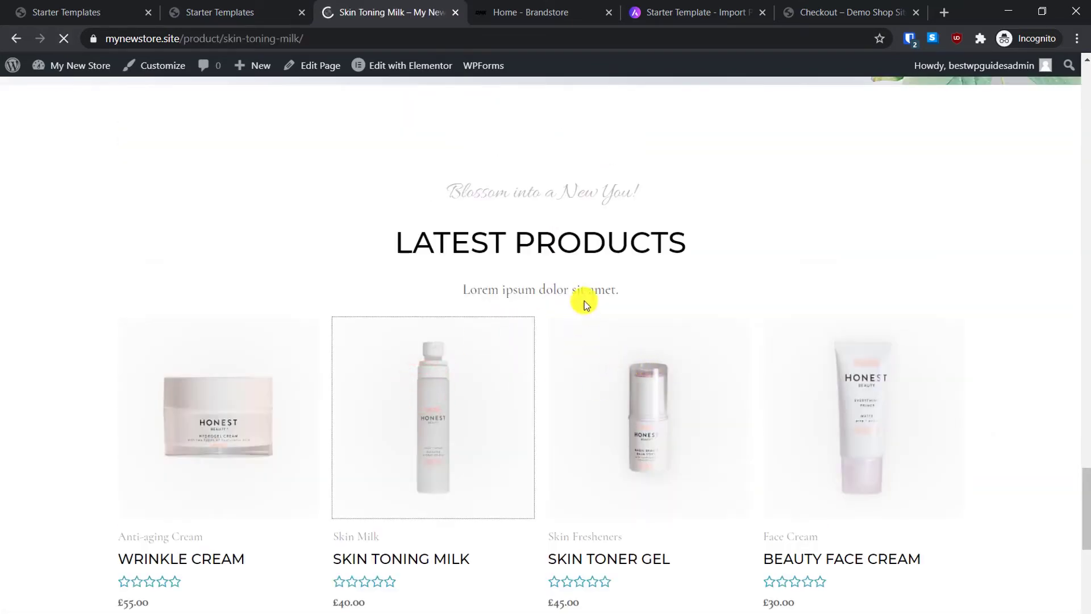
scroll(756, 284, "down", 4)
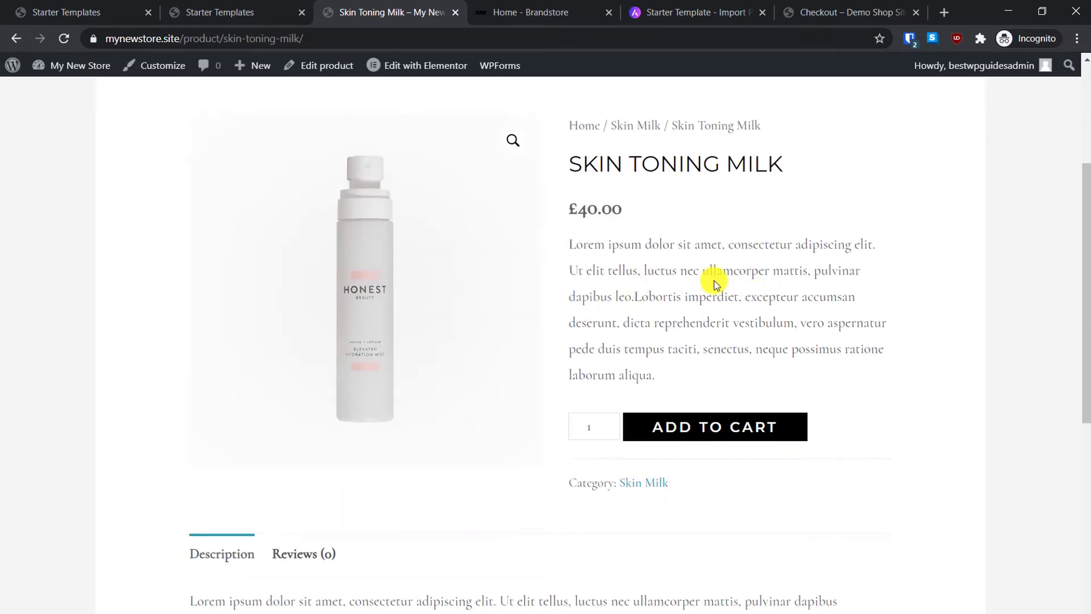
left_click(703, 425)
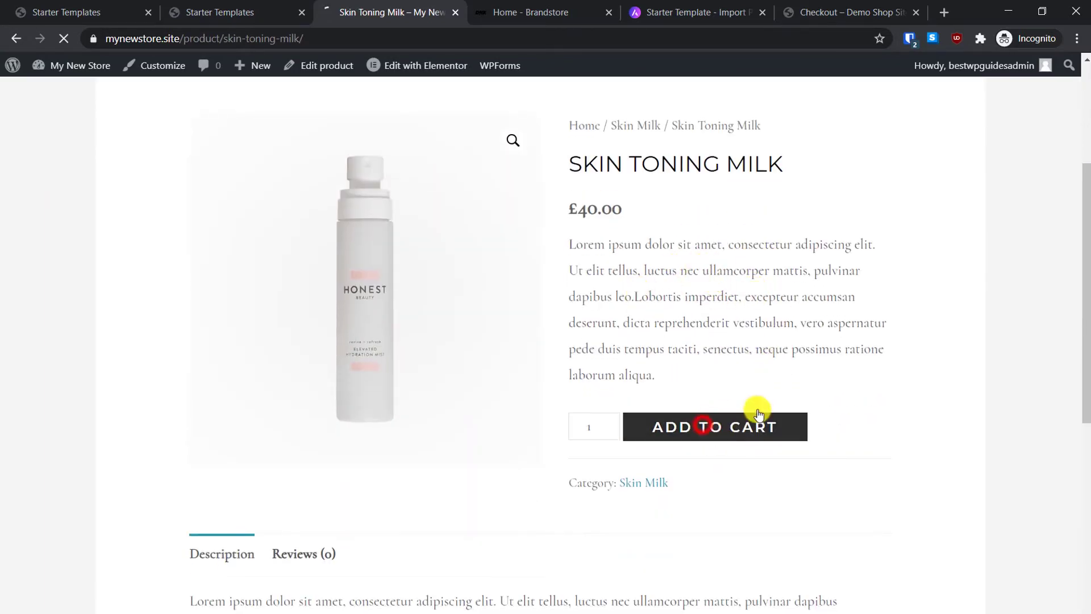
- Examine the Skin Toning Milk page's description and its reviews section
scroll(701, 377, "down", 4)
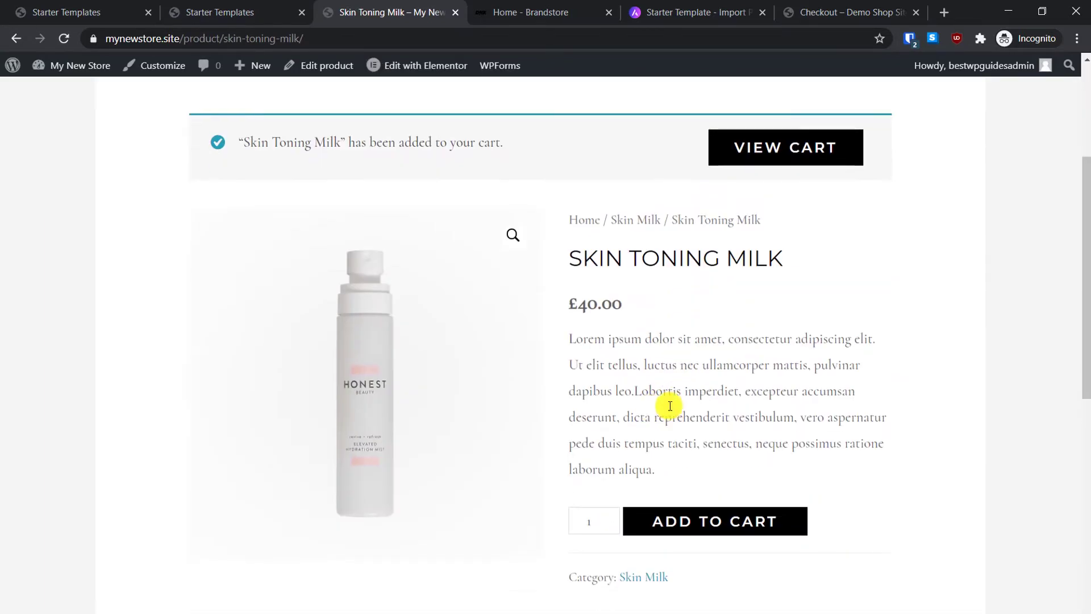
scroll(699, 364, "down", 1)
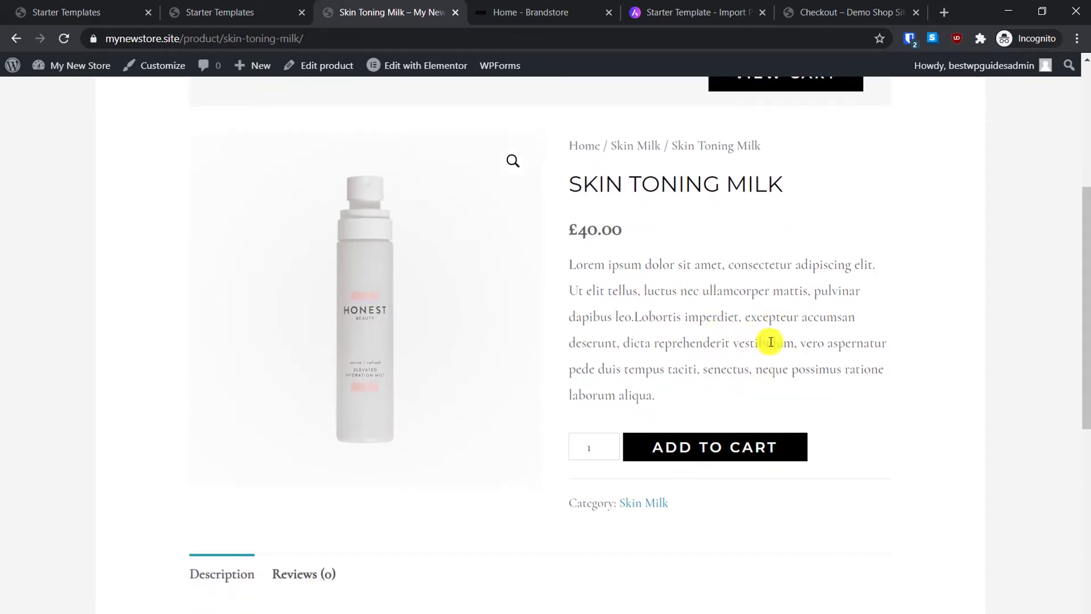
scroll(766, 337, "down", 2)
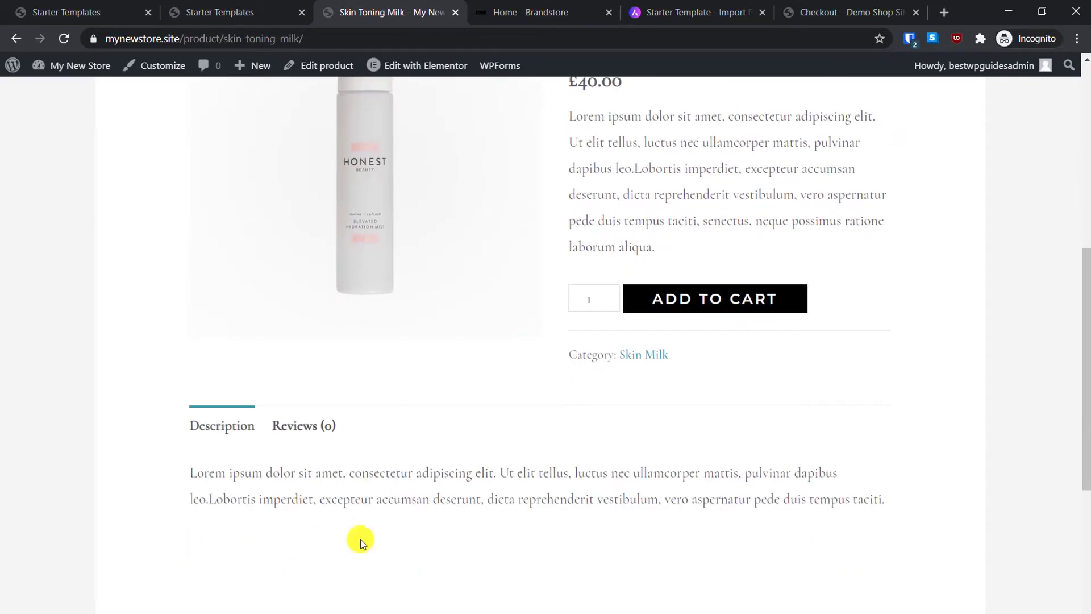
left_click(303, 426)
scroll(354, 428, "down", 4)
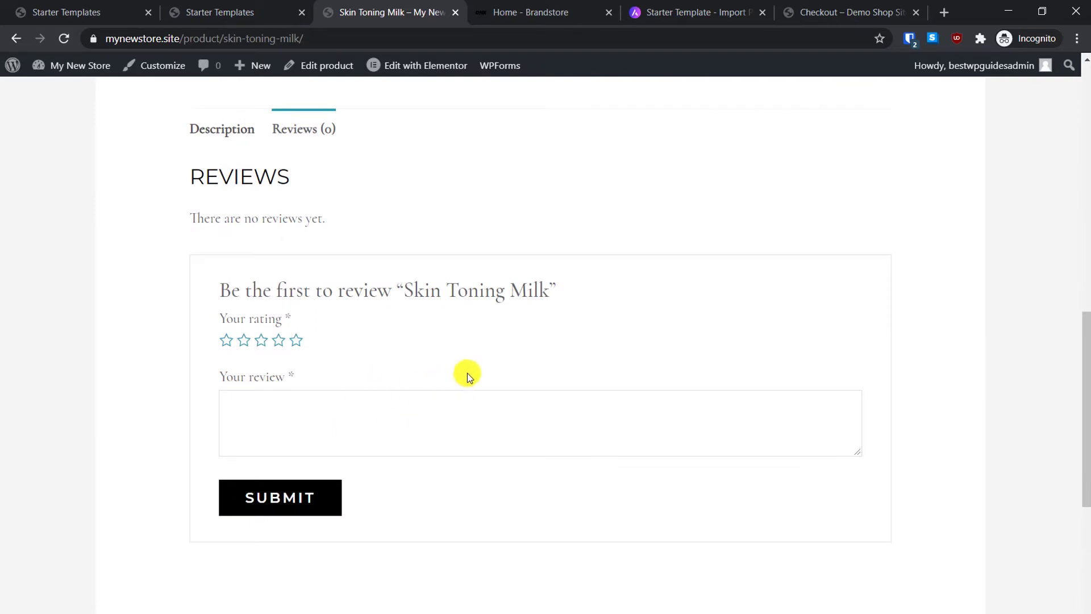
scroll(644, 342, "up", 8)
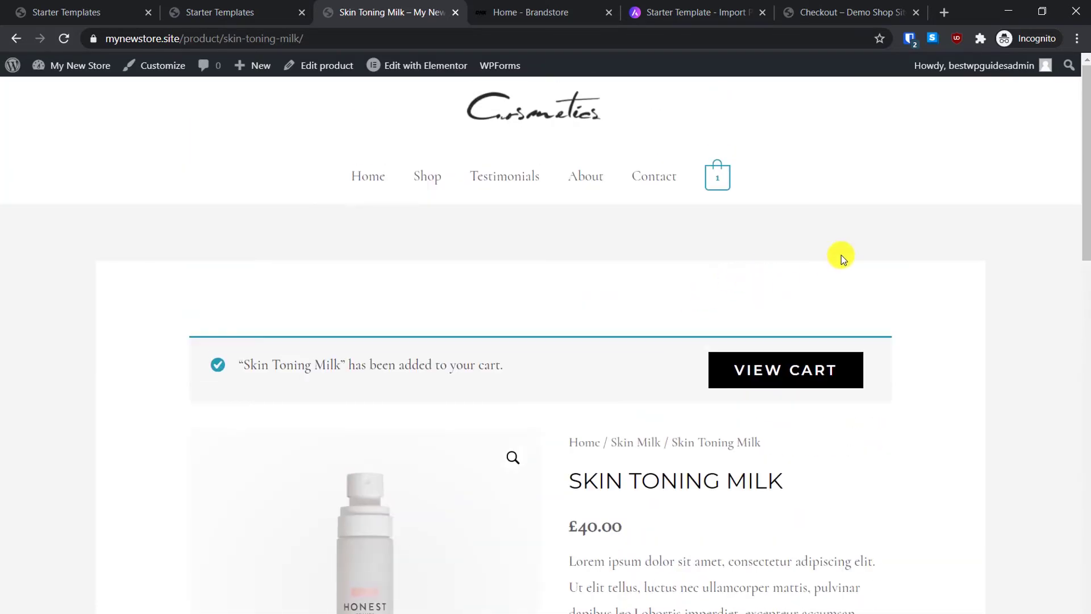
- Open the cart, check its coupon code field, and proceed to checkout with the Skin Toning Milk
left_click(809, 370)
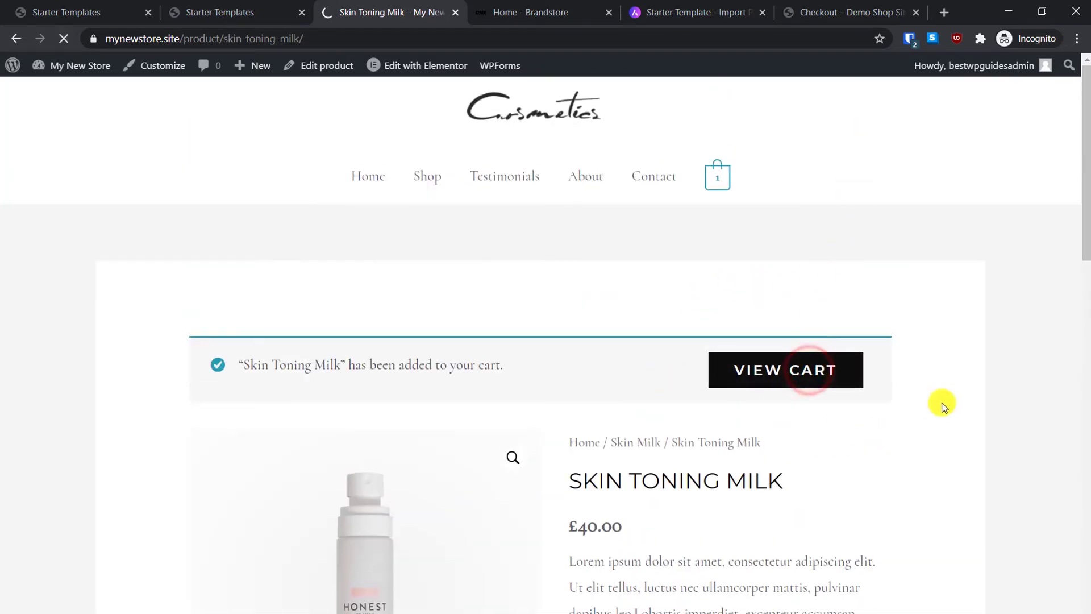
scroll(767, 377, "down", 3)
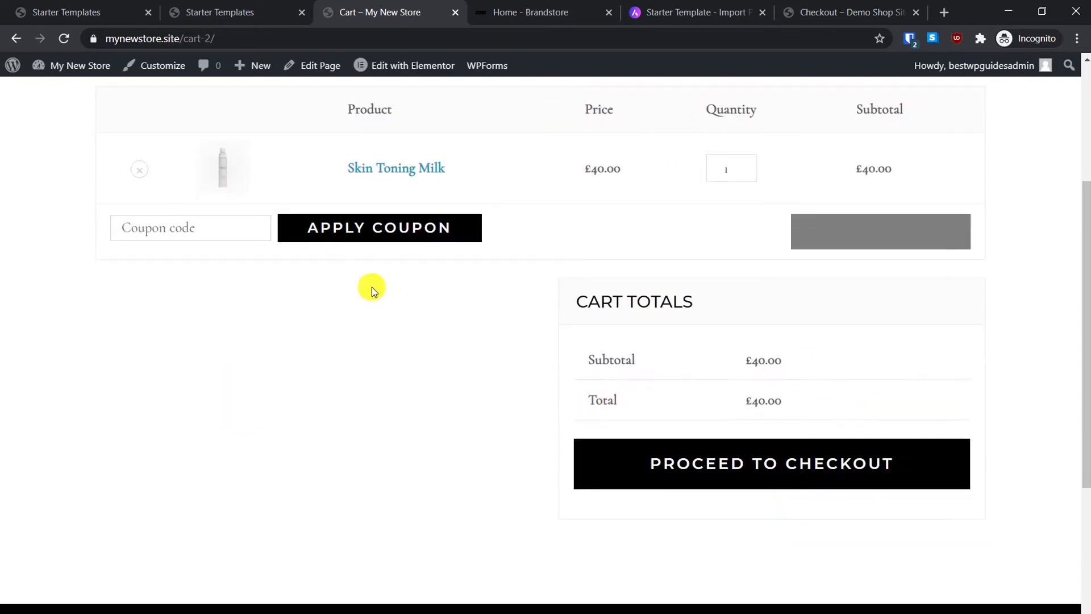
left_click(203, 226)
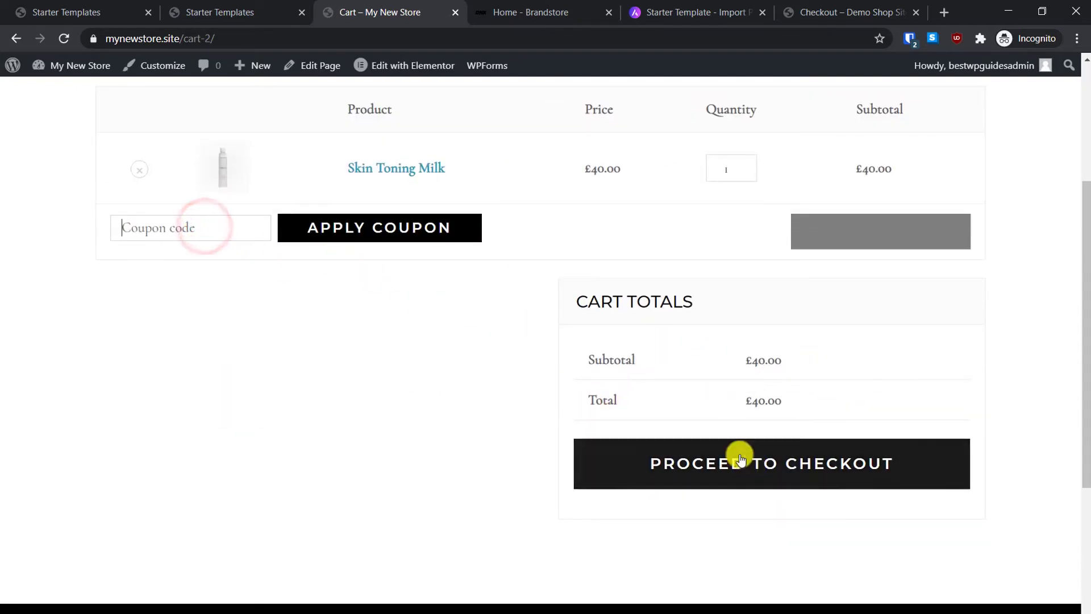
left_click(720, 456)
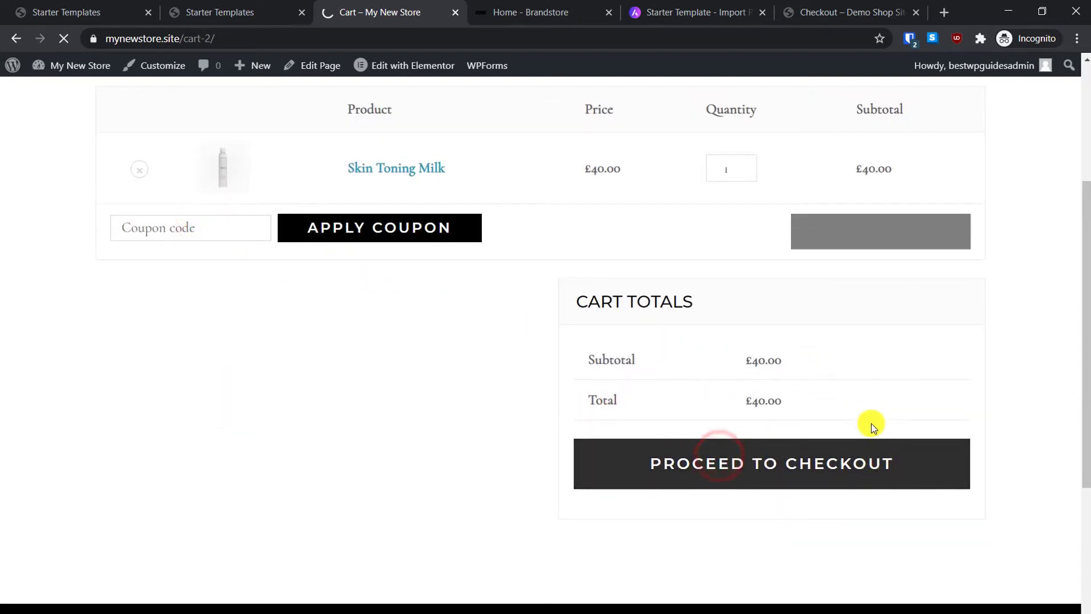
- Examine the checkout page's coupon option, billing details, order summary and payment section
scroll(456, 342, "down", 3)
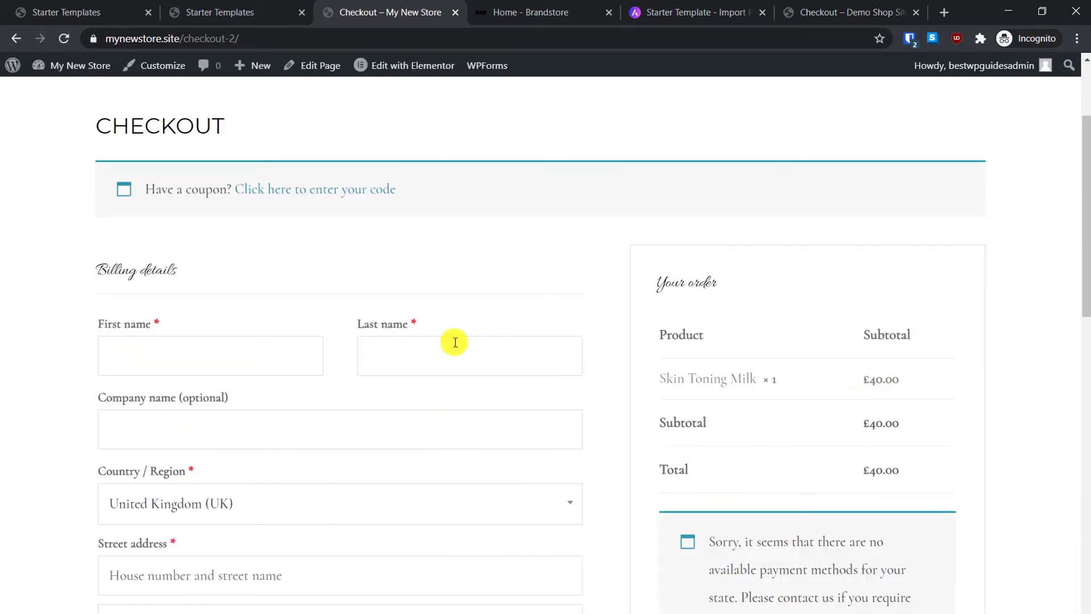
scroll(625, 358, "down", 1)
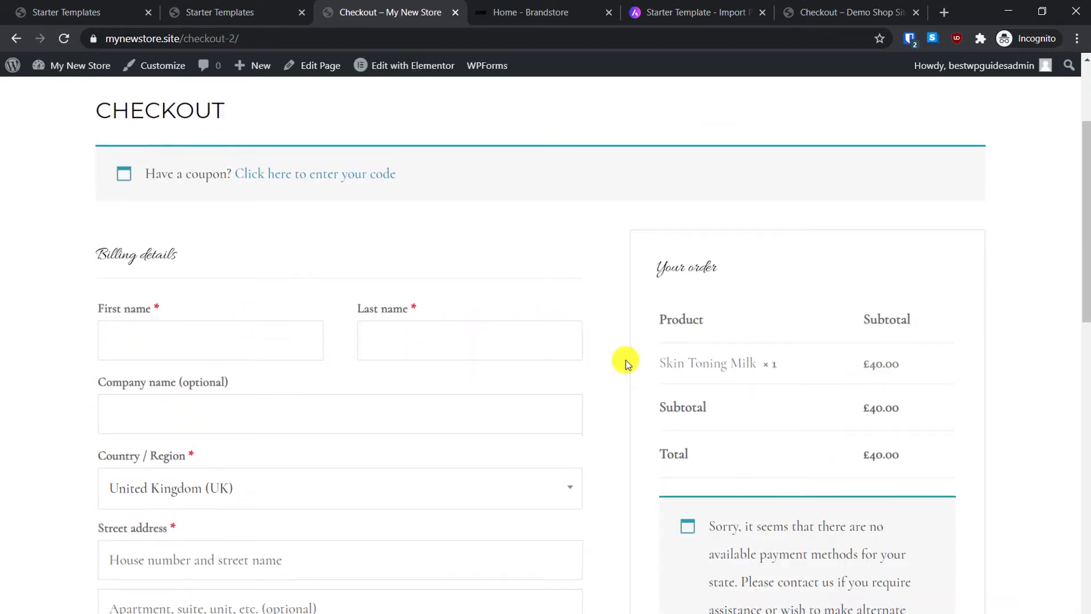
scroll(625, 363, "down", 6)
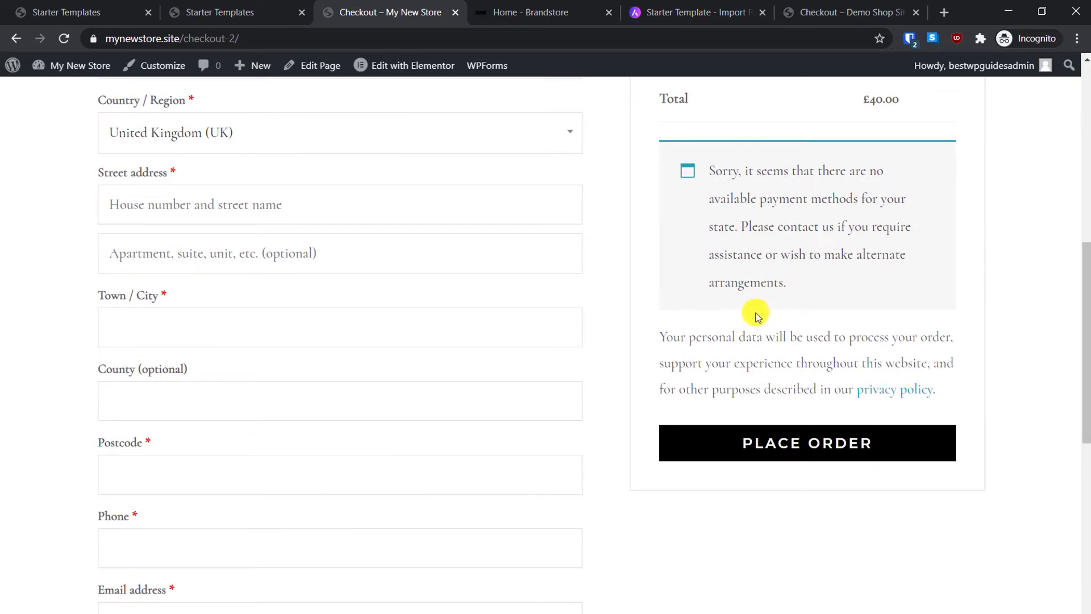
scroll(821, 485, "up", 5)
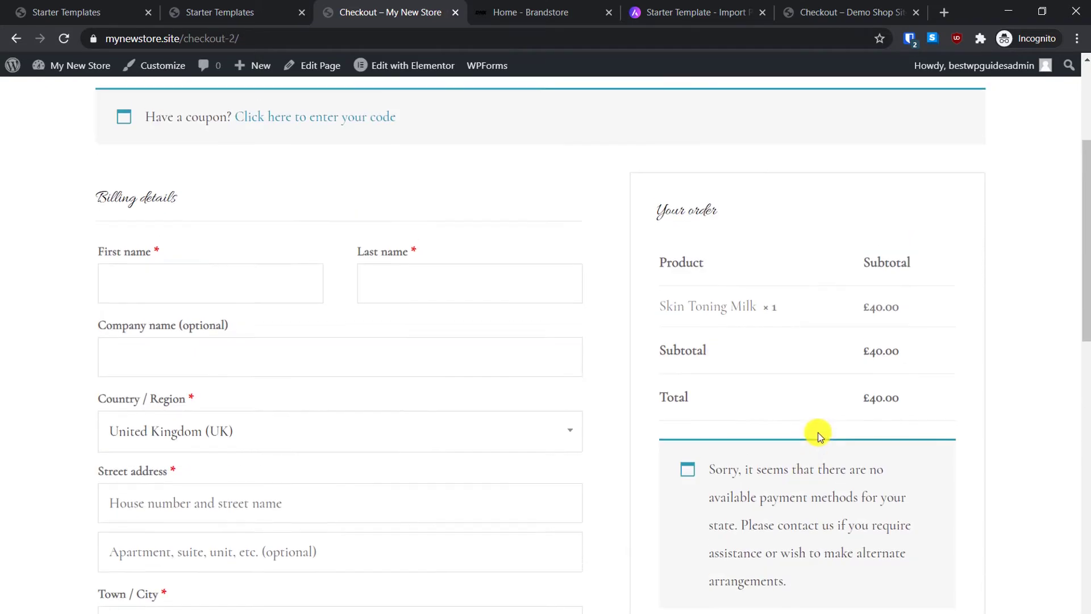
scroll(821, 426, "up", 4)
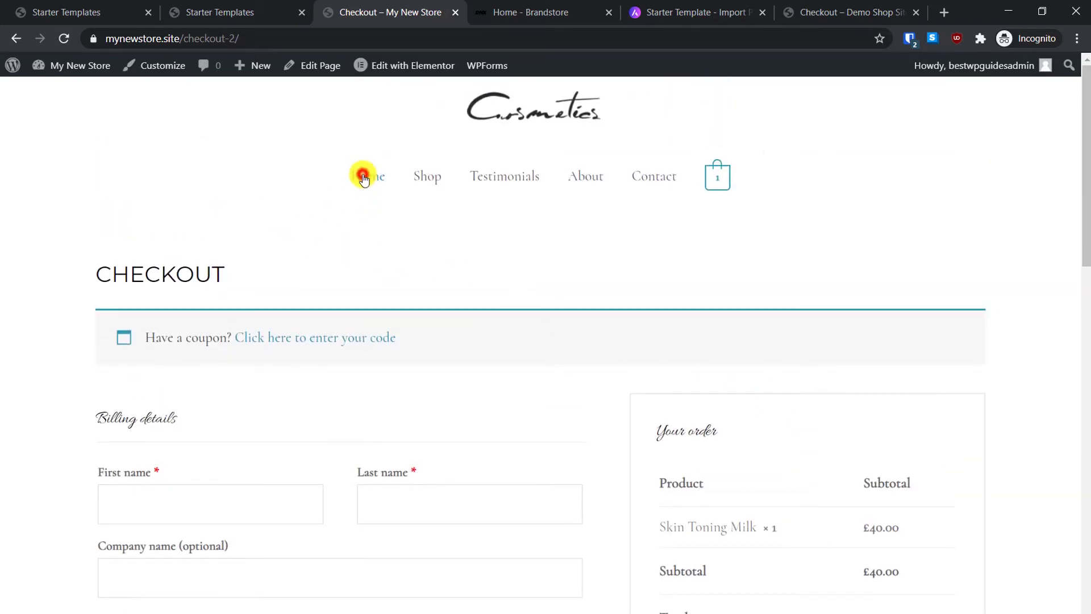
- Return to the store's home page and view the "2021 How to Create a Website" playlist in the YouTube window
left_click(367, 178)
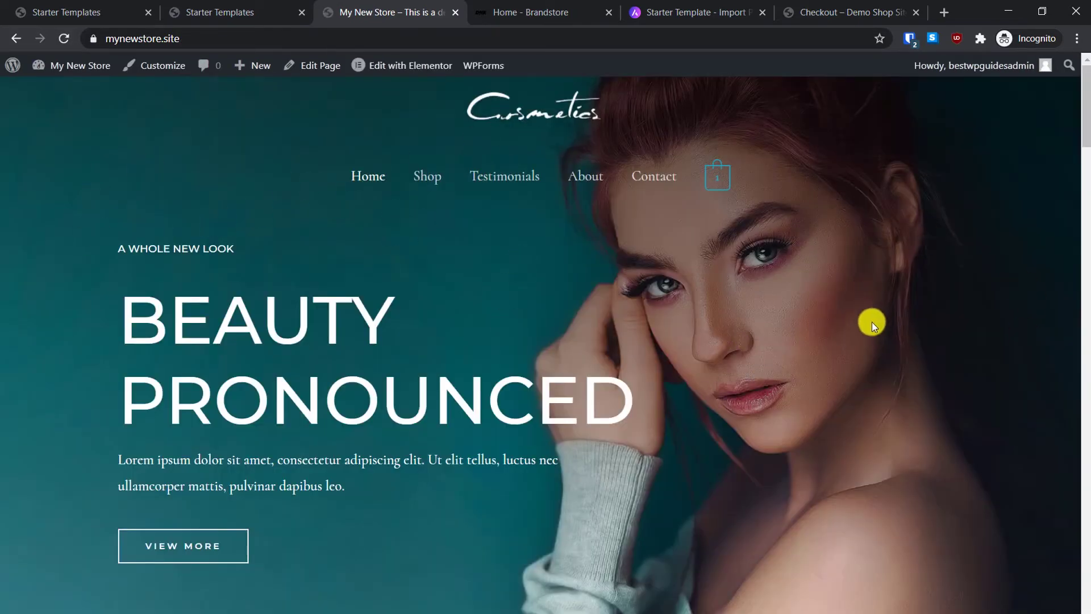
scroll(435, 200, "down", 3)
scroll(426, 254, "up", 3)
left_click(989, 149)
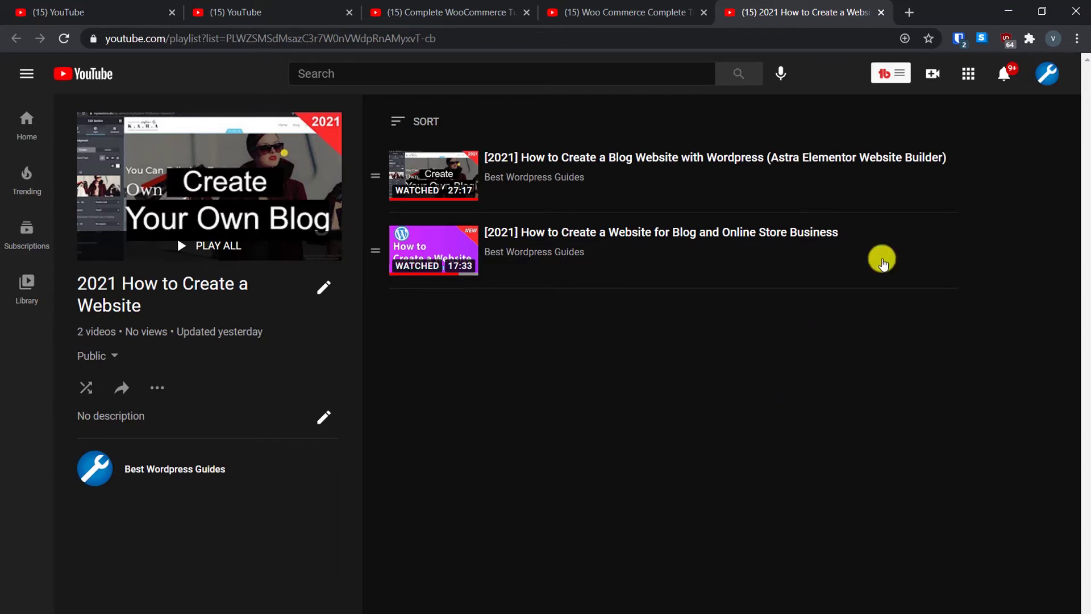
left_click(1004, 10)
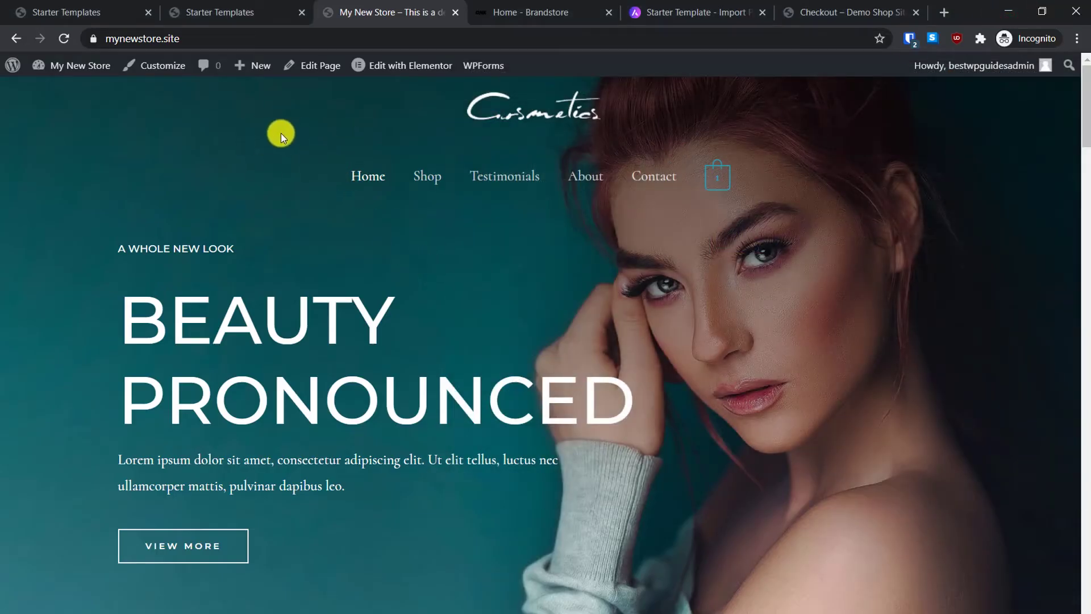
- Edit the home page with Elementor and replace the "Beauty Pronounced" heading with "Edit it to any...."
mouse_move(390, 69)
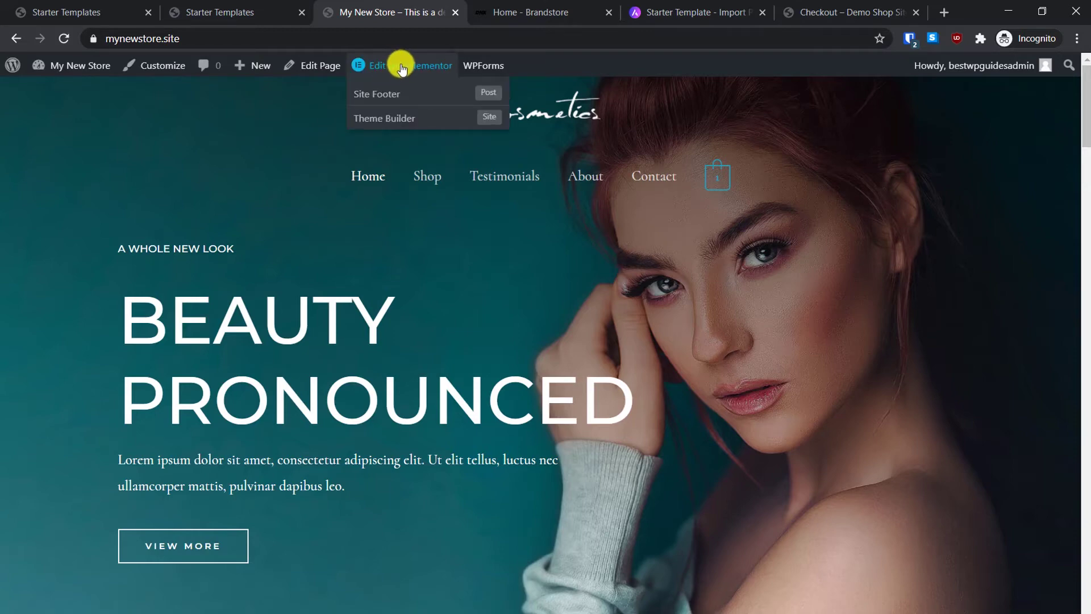
left_click(401, 69)
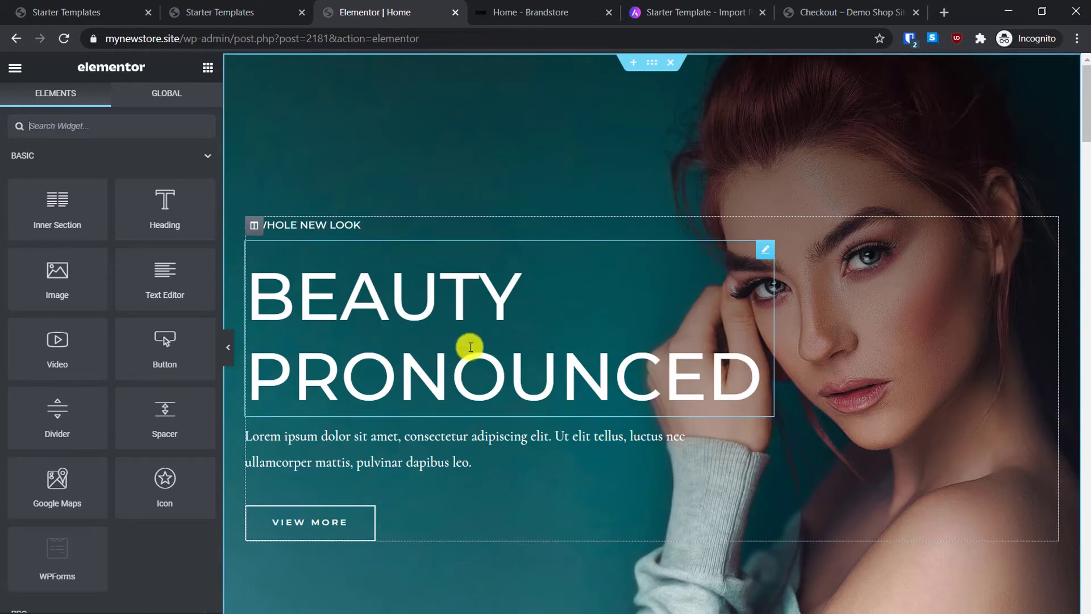
left_click(768, 251)
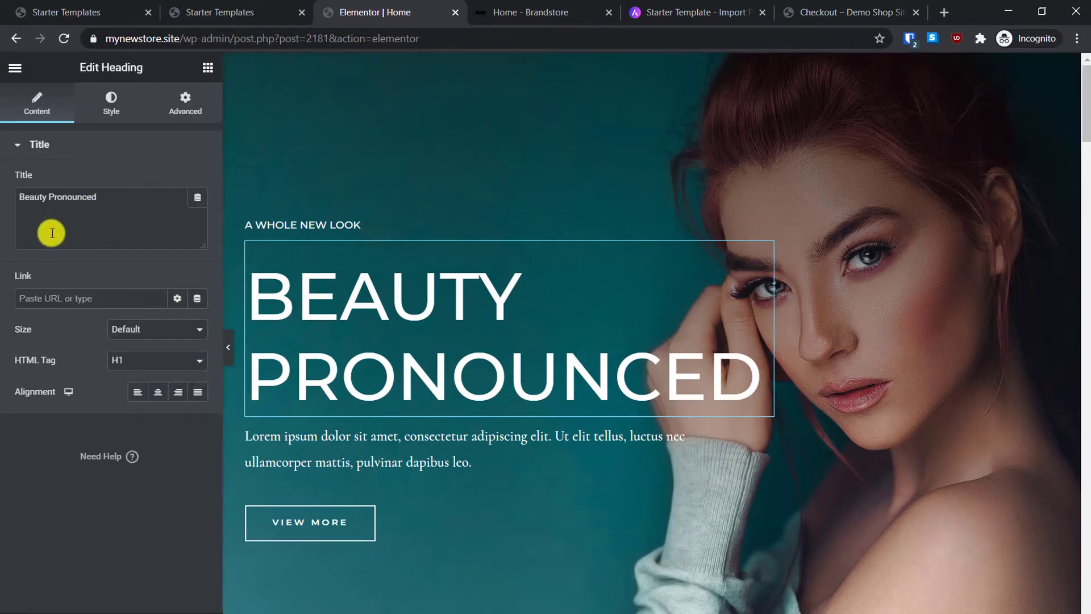
left_click_drag(112, 197, 19, 195)
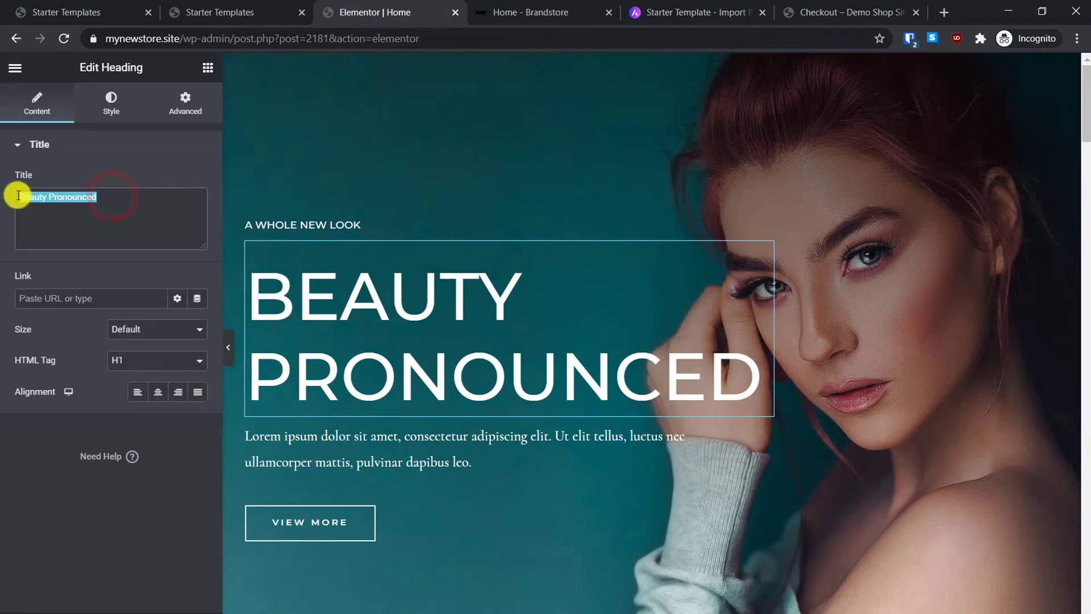
type("E")
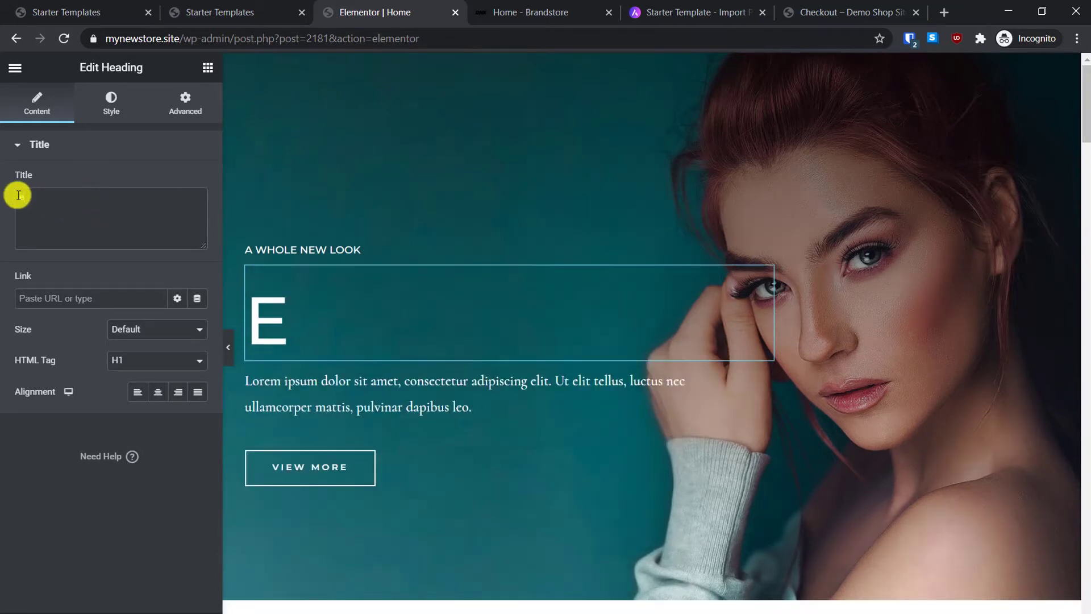
type("dit it to any....")
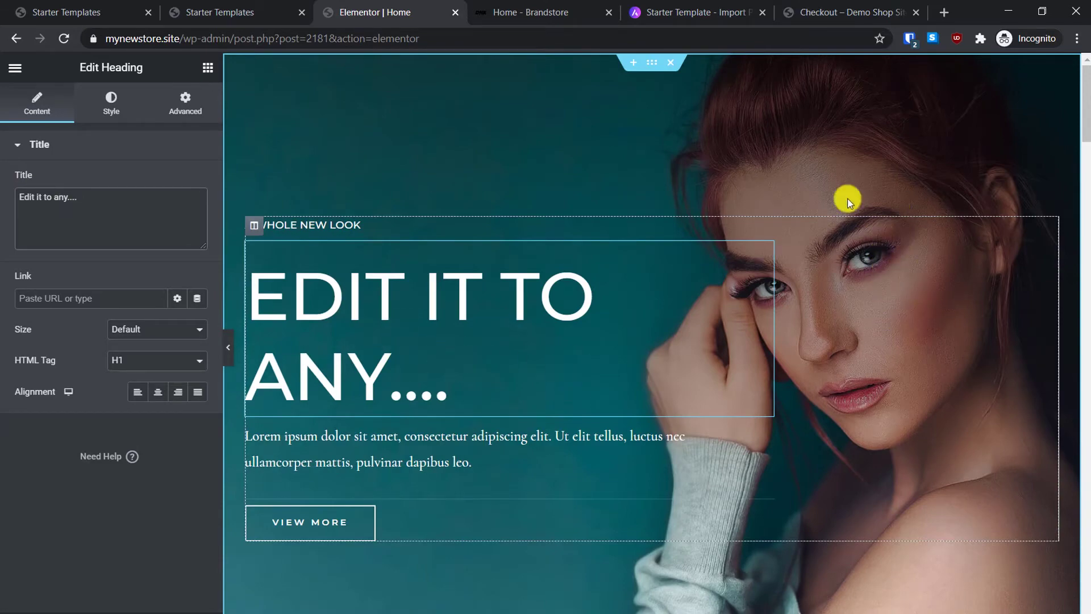
- Examine the home page's product grid in Elementor and check the blog and online store tutorials in the YouTube playlist
scroll(877, 237, "down", 5)
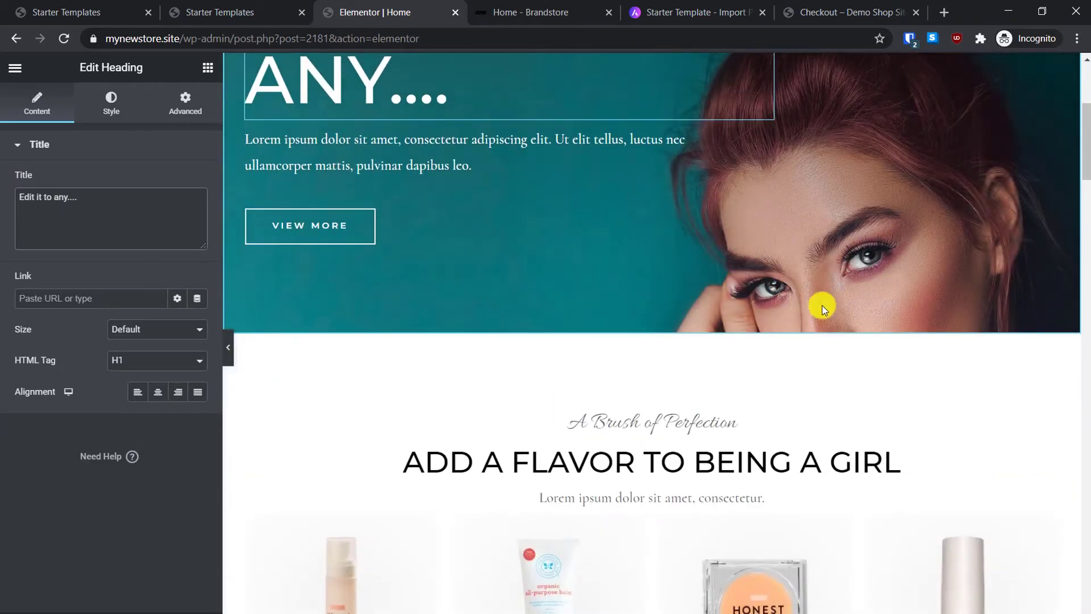
scroll(824, 309, "down", 5)
scroll(726, 367, "down", 4)
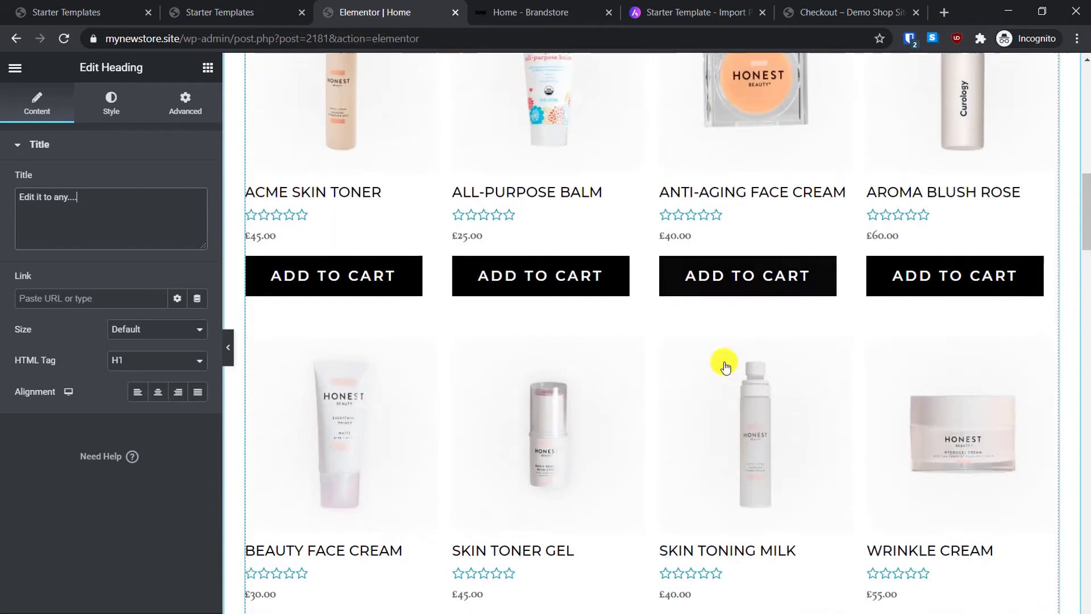
scroll(726, 366, "down", 3)
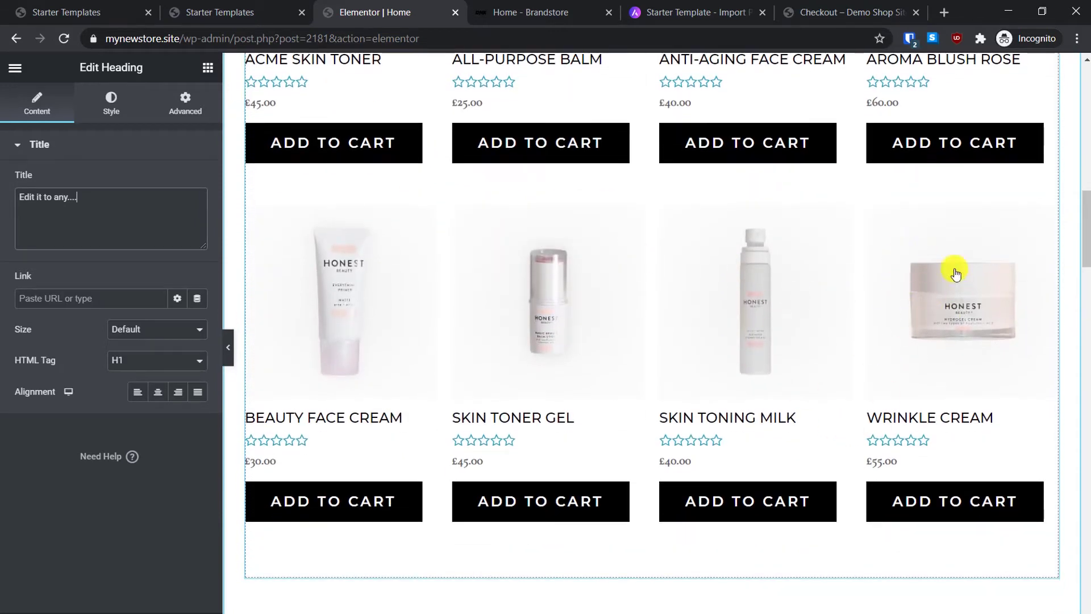
left_click(990, 110)
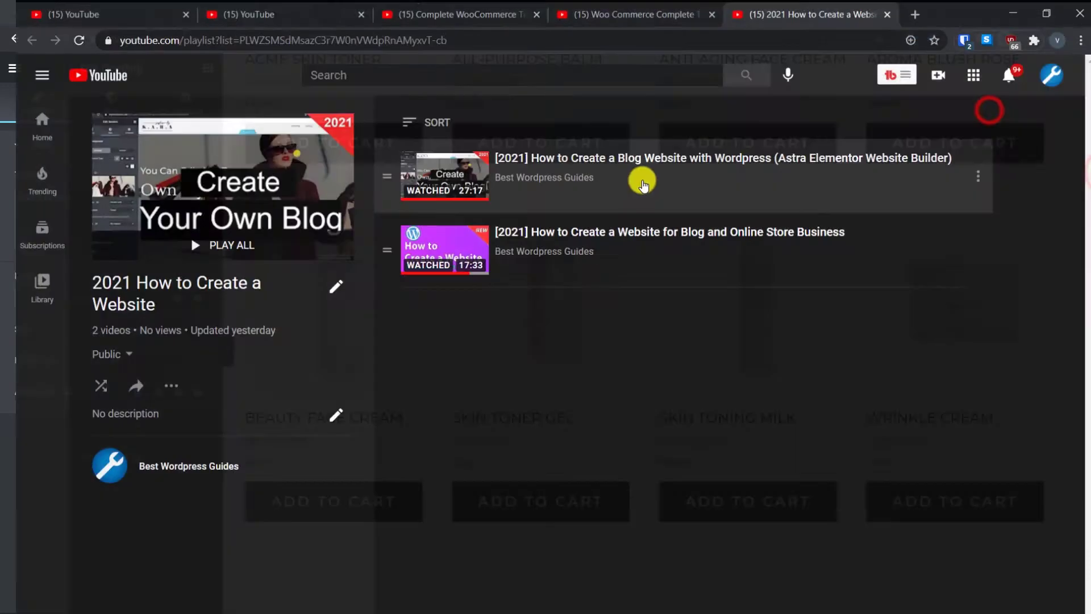
left_click(1015, 7)
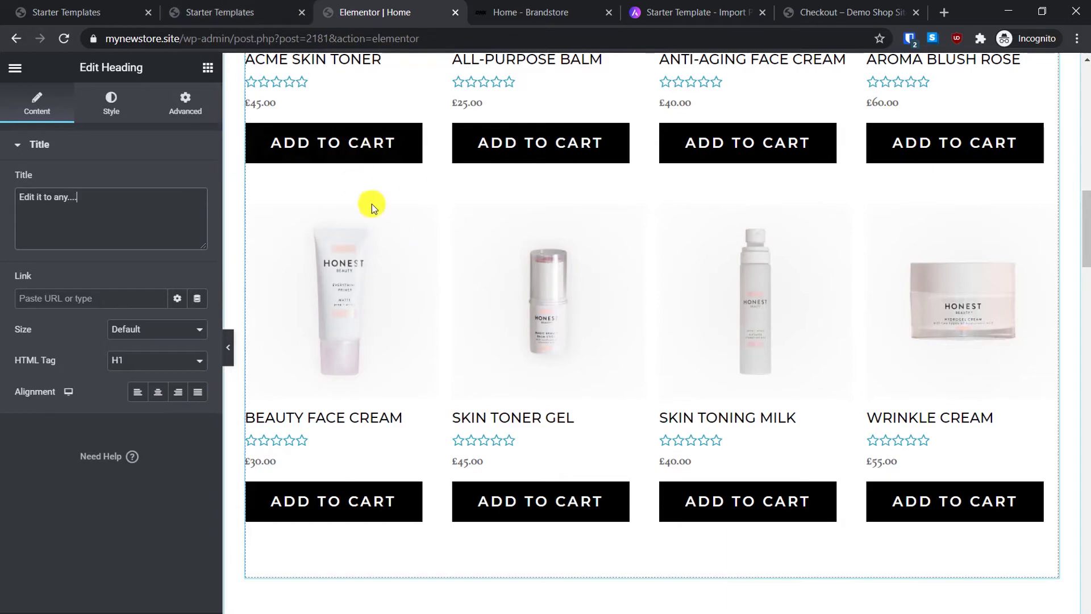
scroll(425, 200, "up", 10)
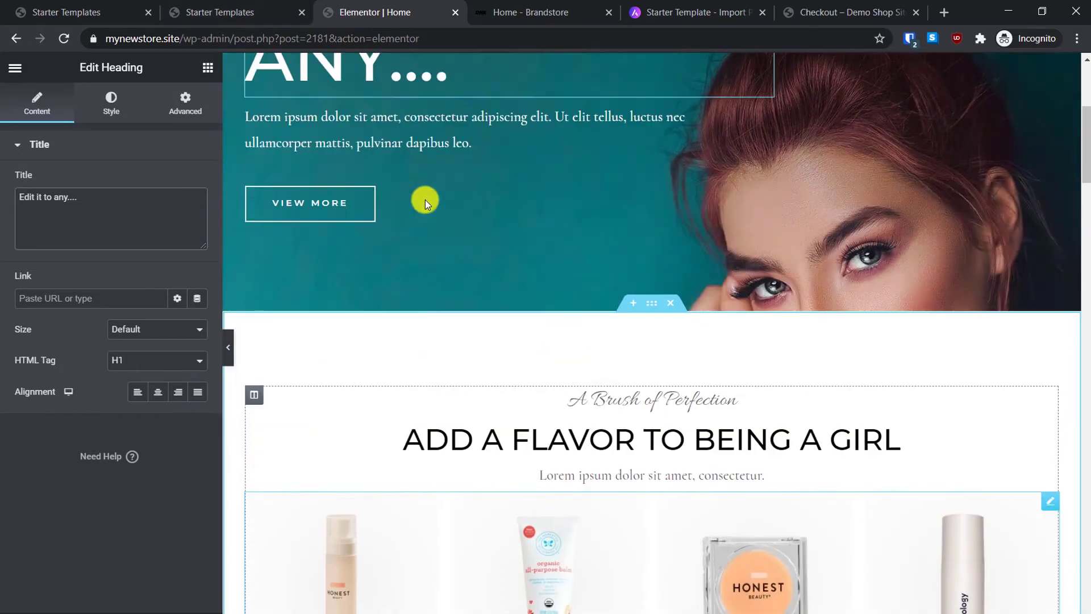
scroll(425, 200, "up", 5)
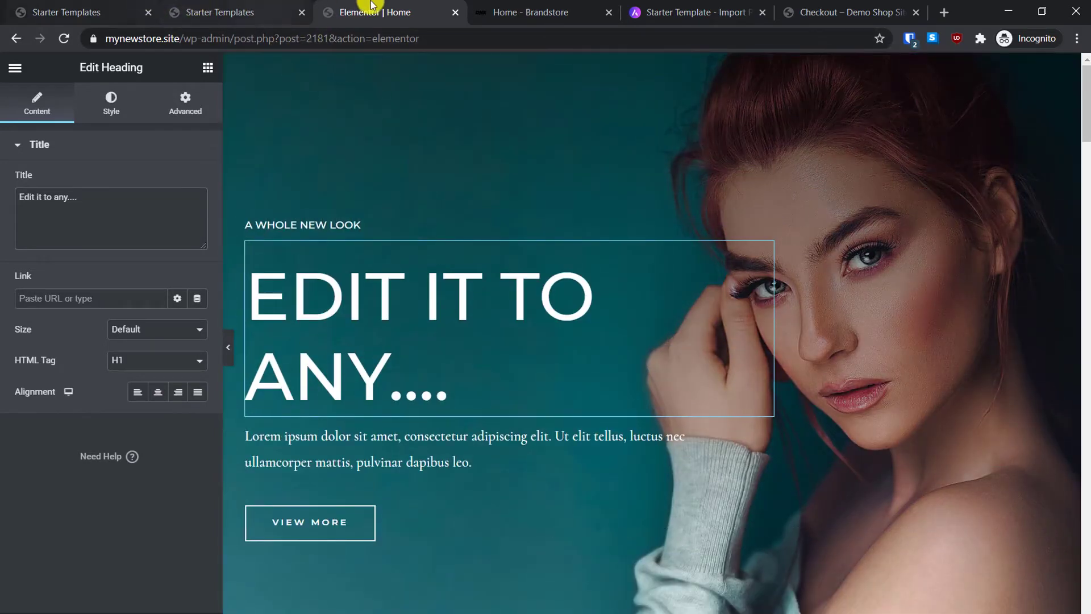
- Switch to the My New Store dashboard and open the WooCommerce settings
left_click(83, 9)
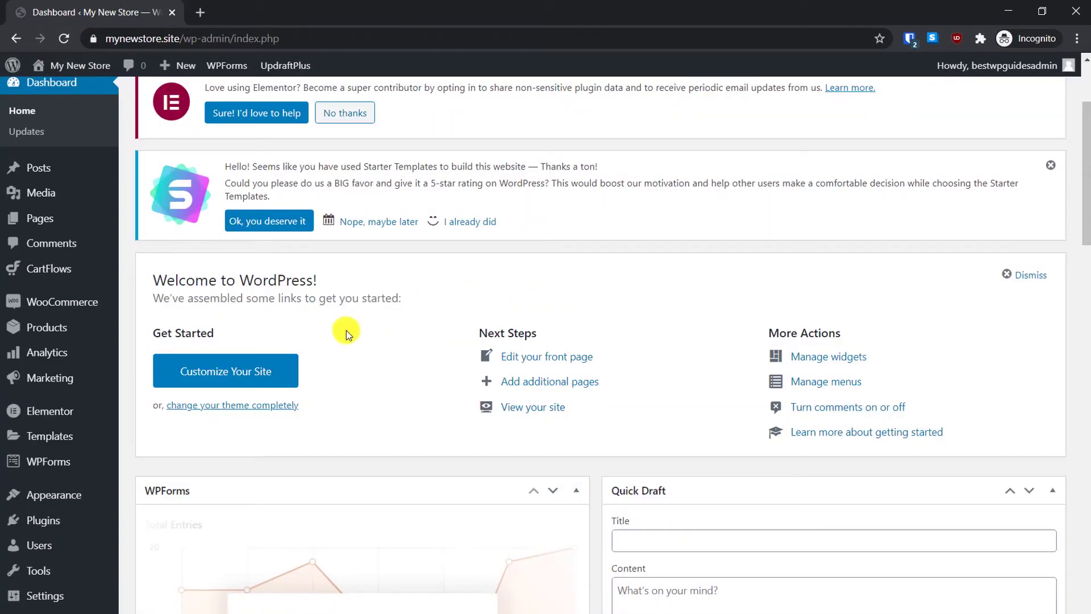
mouse_move(60, 301)
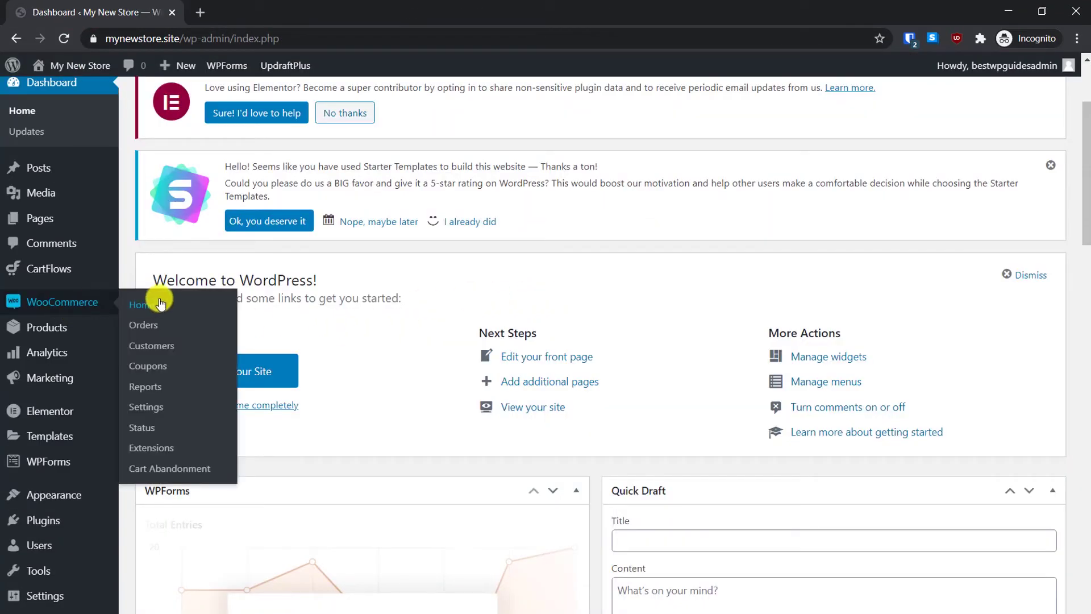
left_click(152, 408)
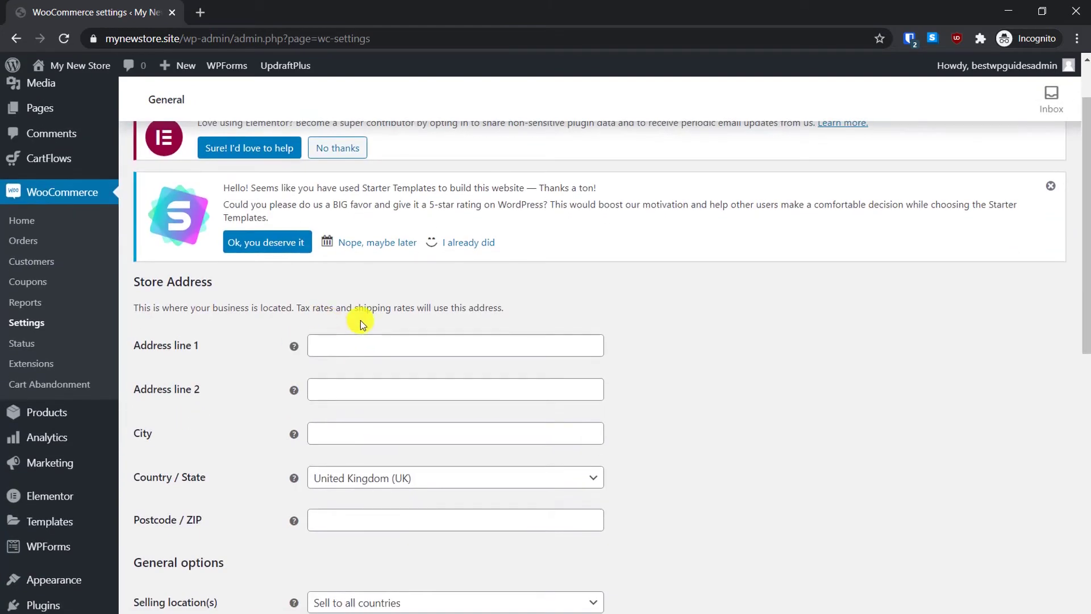
- Fill in the store's first address line and set its city to New York
left_click(349, 346)
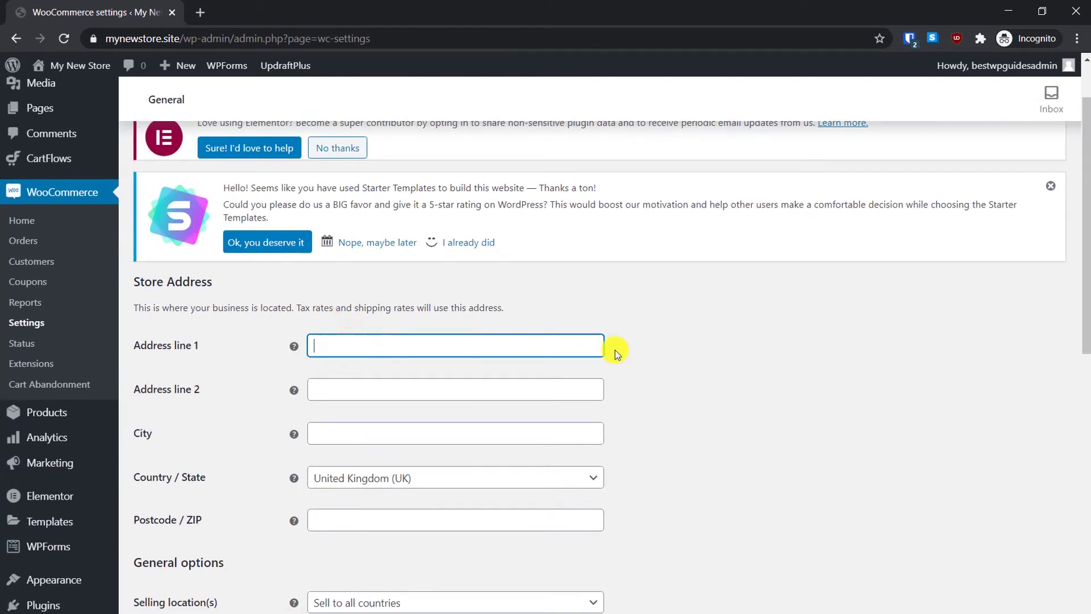
left_click(459, 387)
scroll(304, 335, "down", 3)
left_click(348, 284)
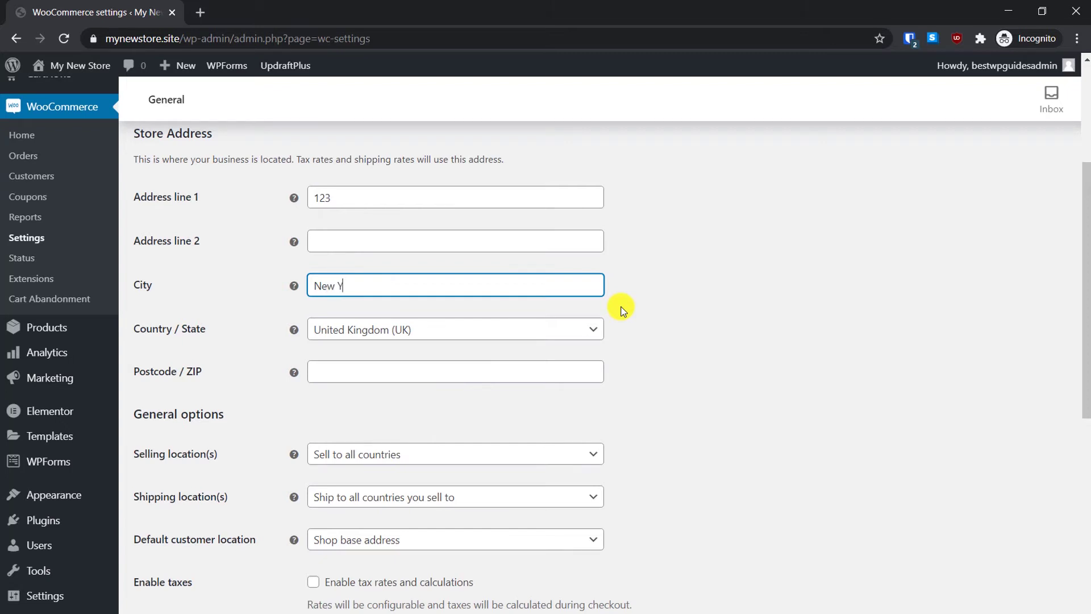
type("New York")
- Set the store's country and state to United States (US) — Indiana, leaving the postcode blank
key("Tab")
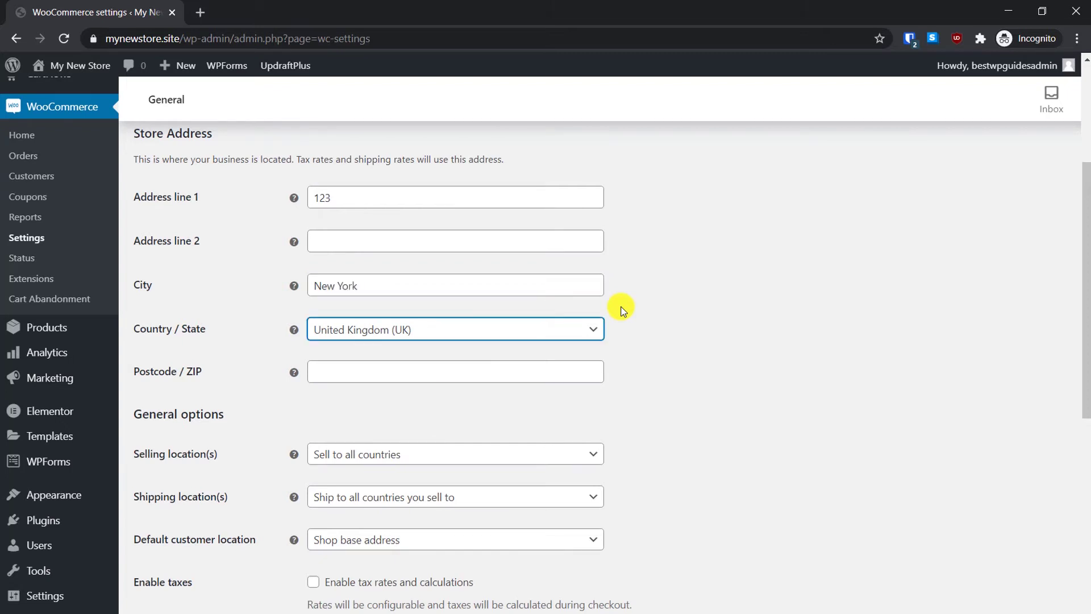
type("United")
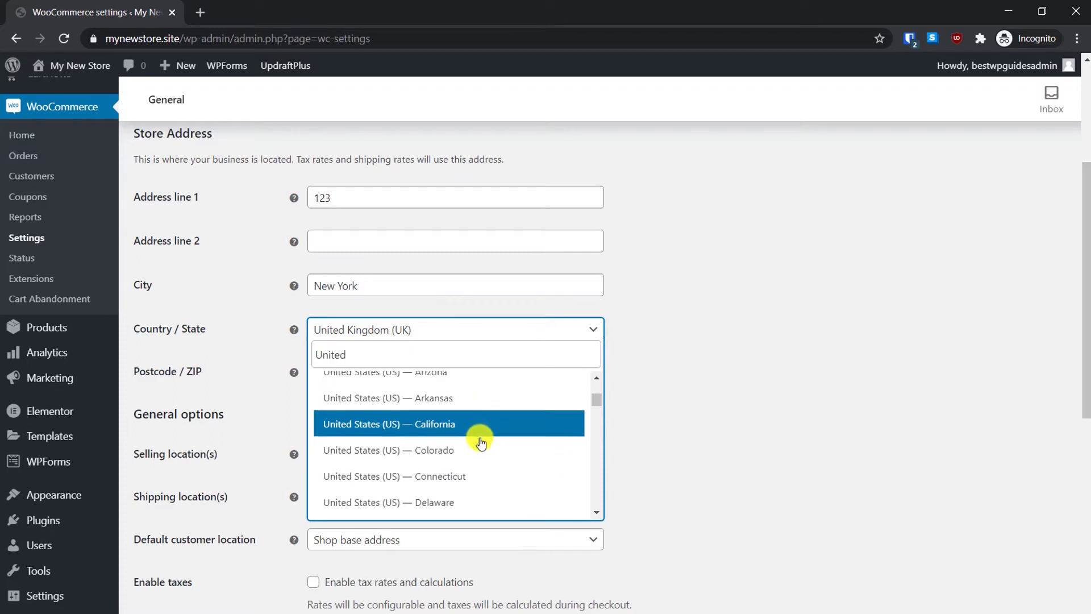
scroll(441, 480, "down", 2)
scroll(441, 480, "down", 5)
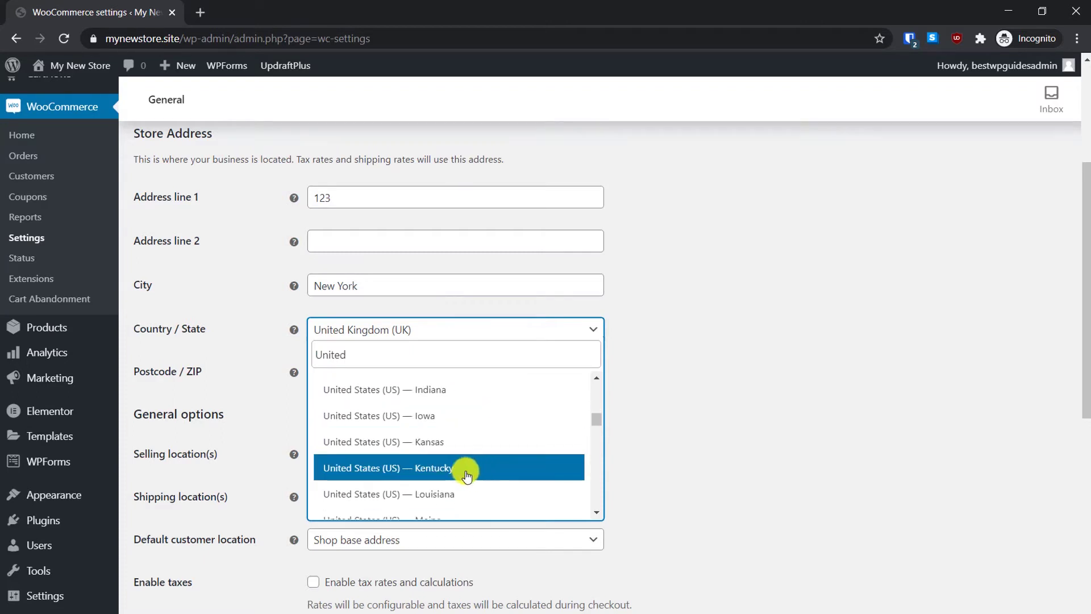
left_click(427, 385)
left_click(827, 369)
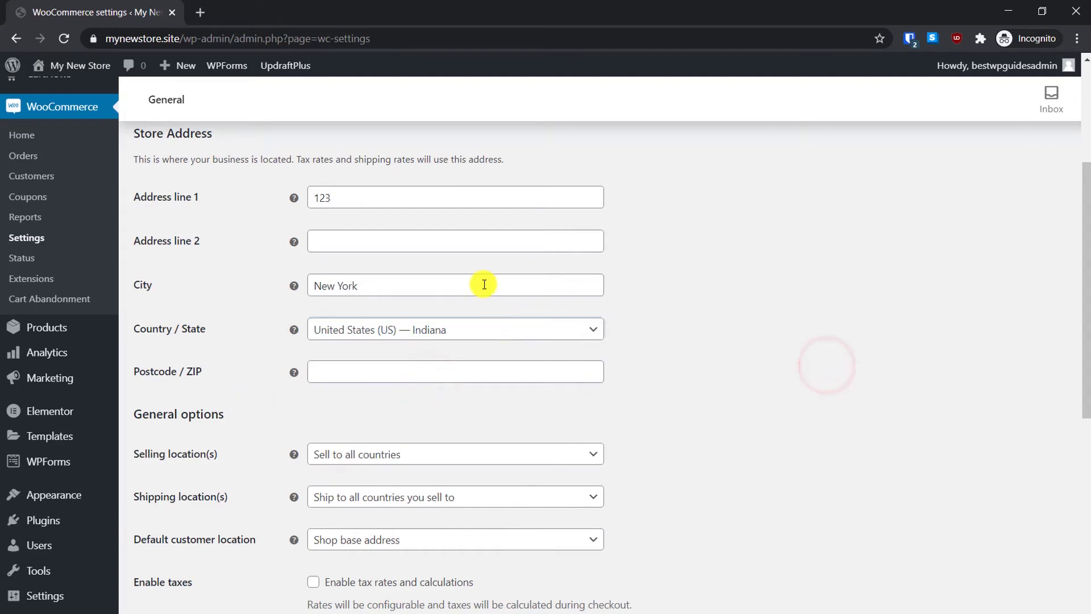
left_click(382, 379)
- Restrict the store's selling locations to specific countries and choose United States (US) as the only country
scroll(576, 420, "down", 4)
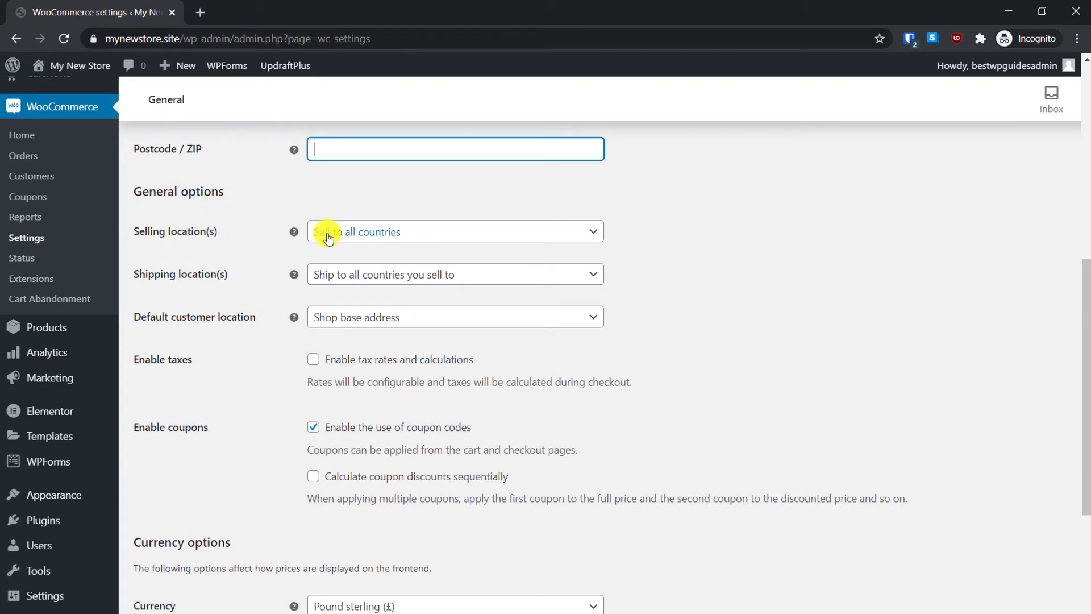
left_click(355, 231)
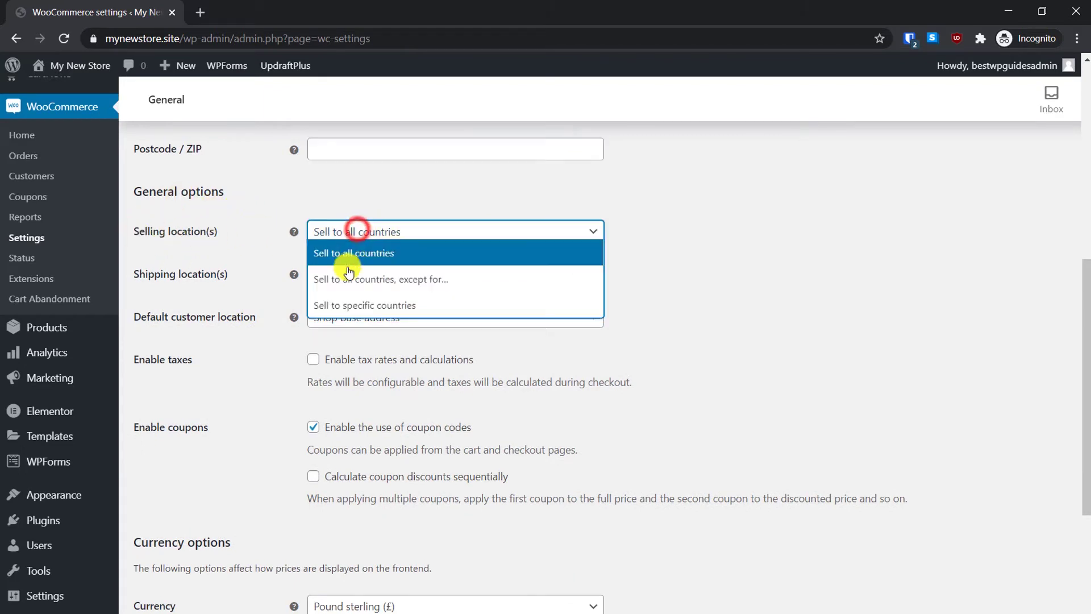
left_click(375, 280)
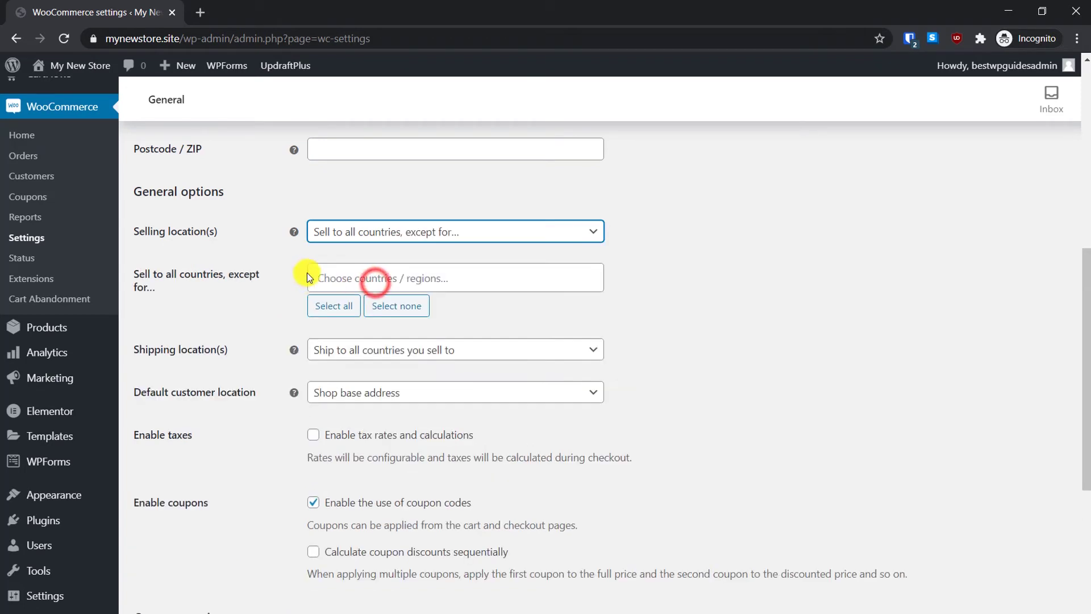
left_click(372, 234)
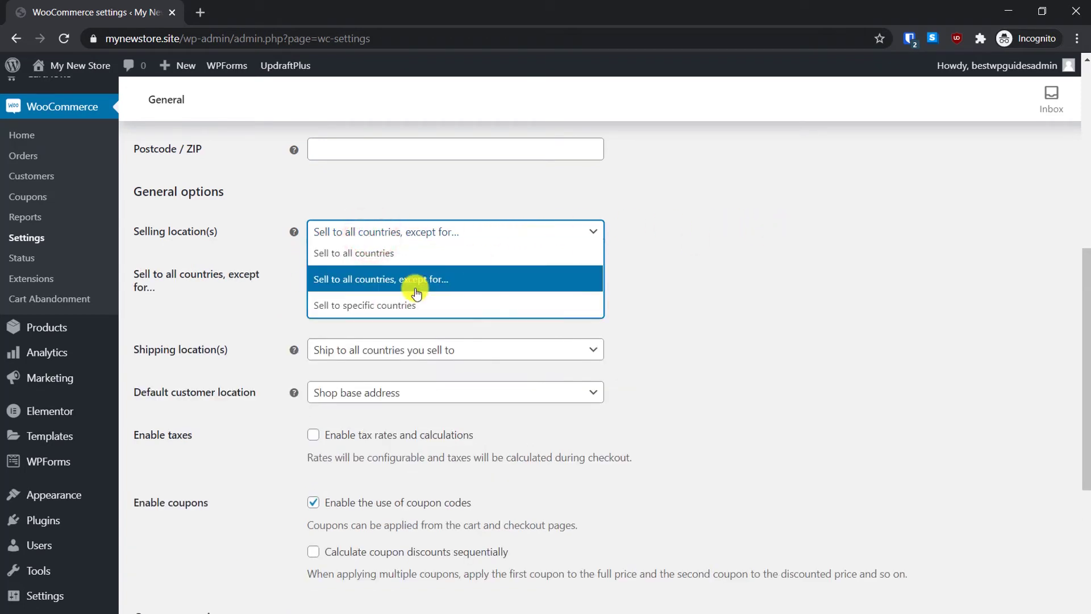
left_click(376, 304)
left_click(351, 278)
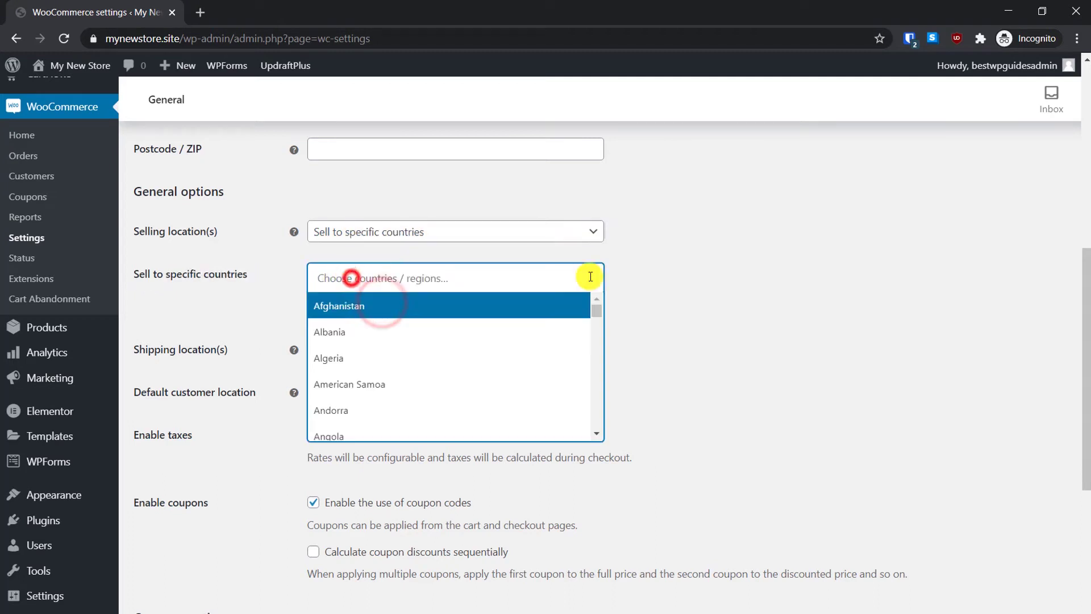
type("unit")
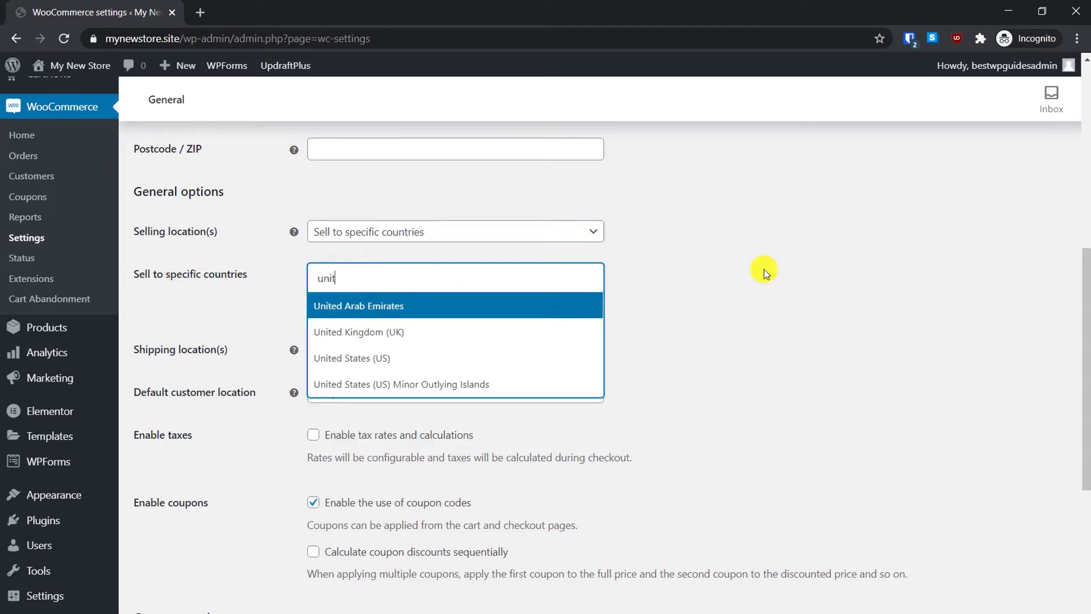
type("ed")
left_click(453, 353)
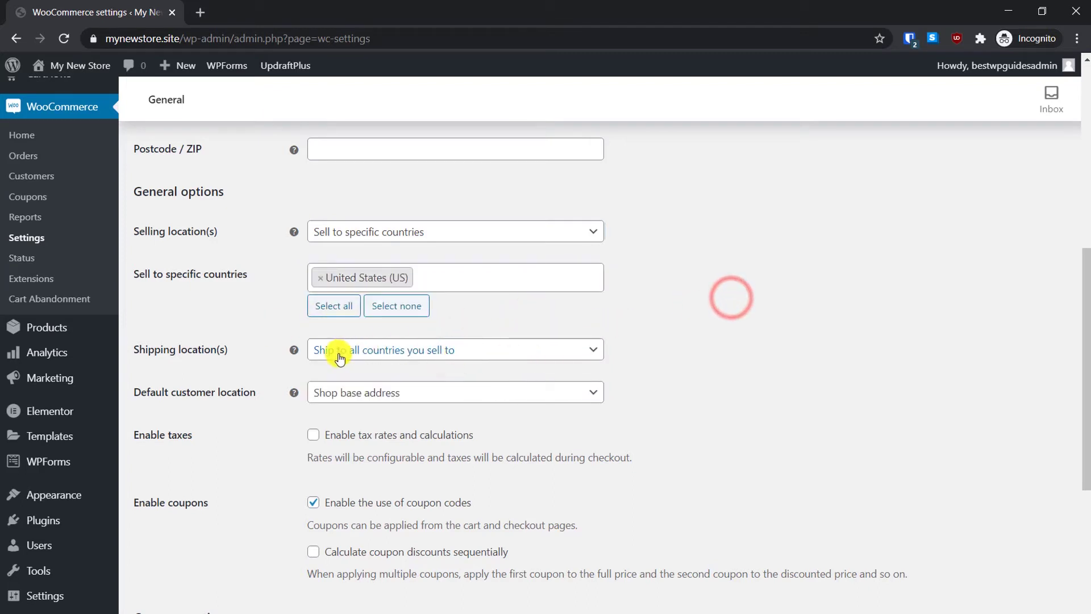
- Limit the shipping locations to specific countries only and choose United States (US)
left_click(386, 357)
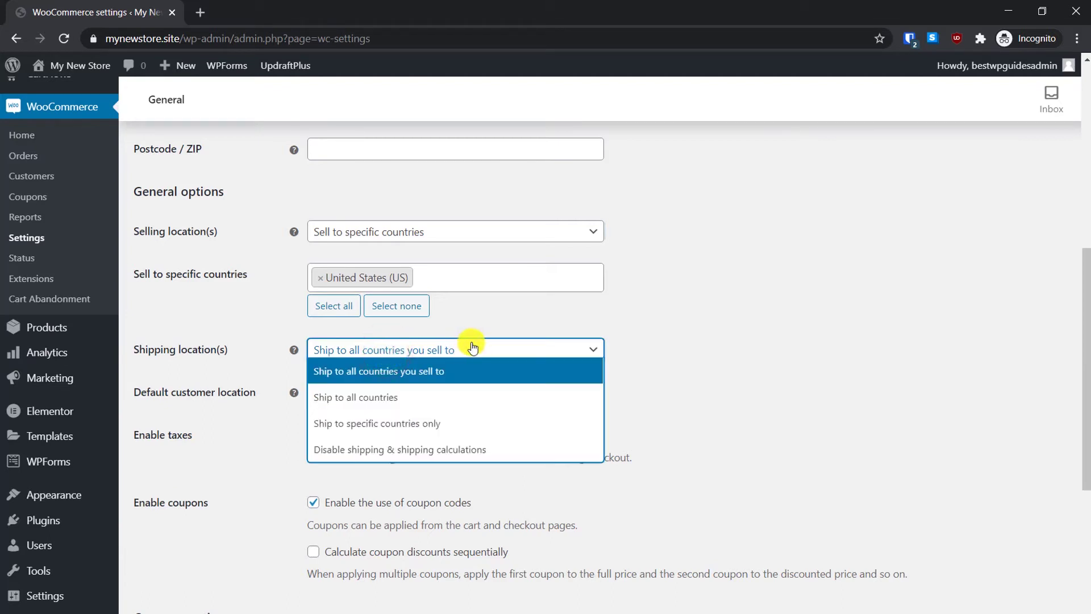
left_click(377, 423)
left_click(387, 397)
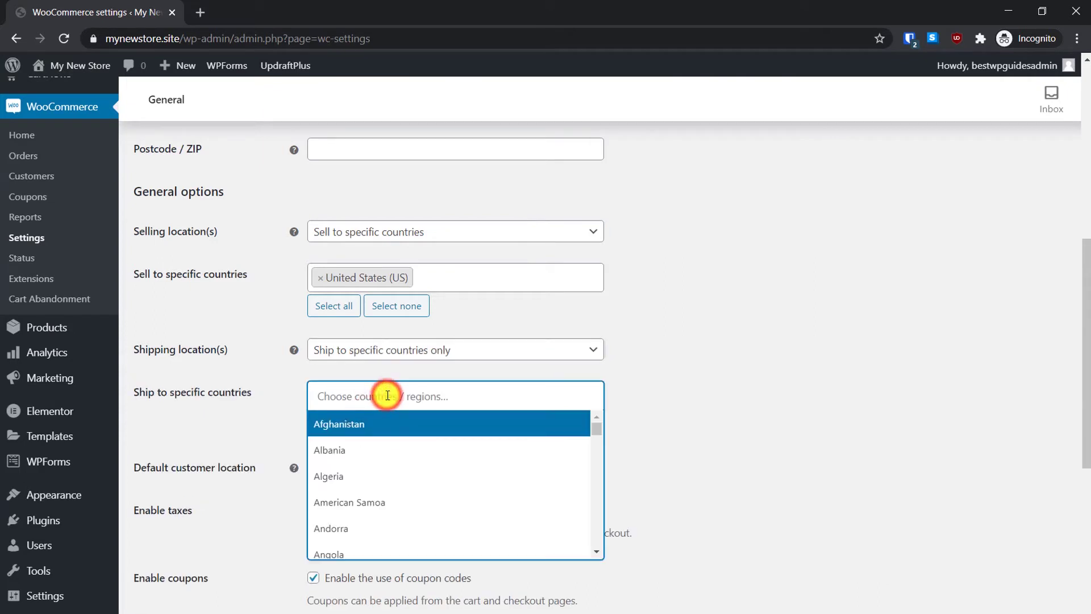
type("united")
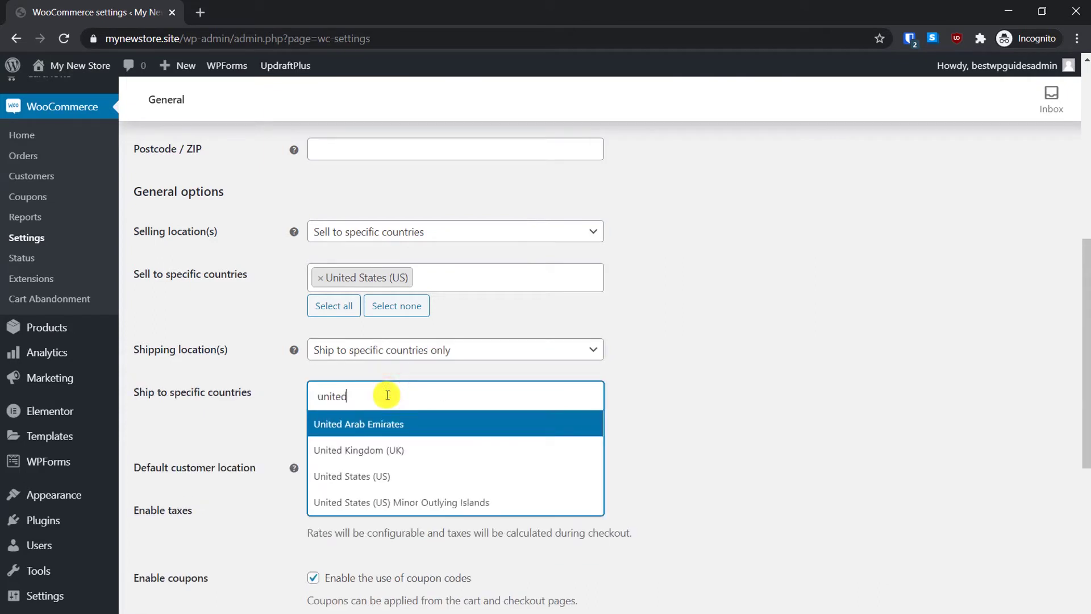
left_click(349, 476)
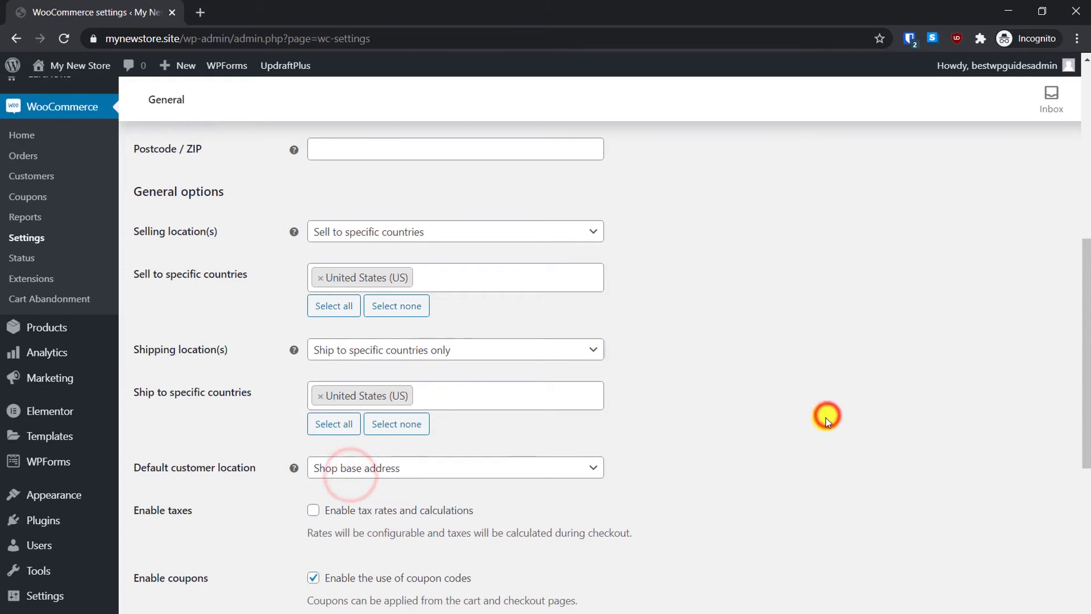
- Enable tax rates and calculations in the store's general options
scroll(827, 418, "down", 4)
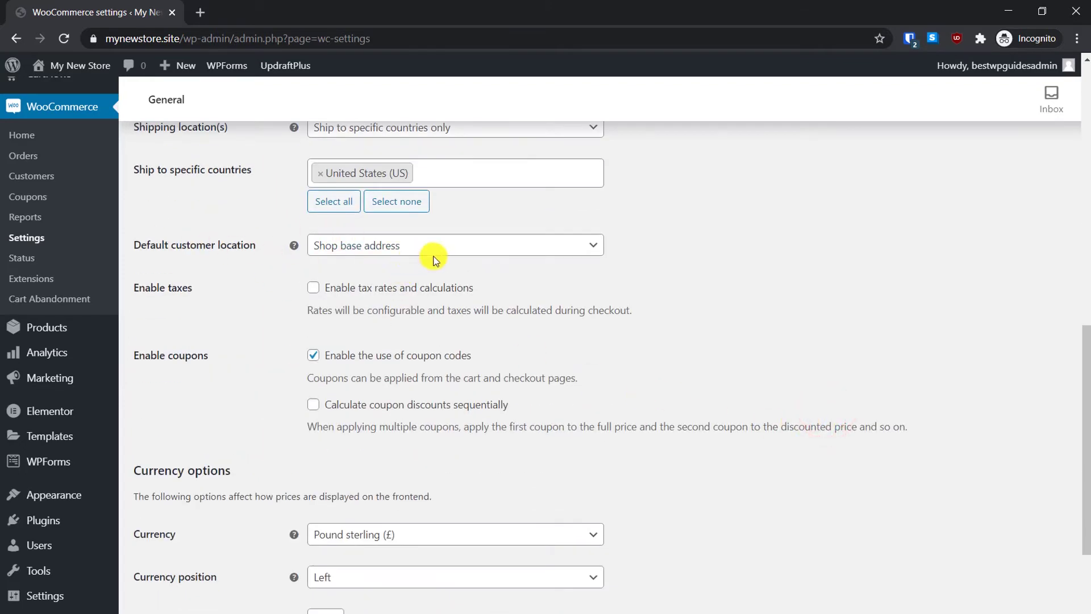
scroll(554, 280, "down", 1)
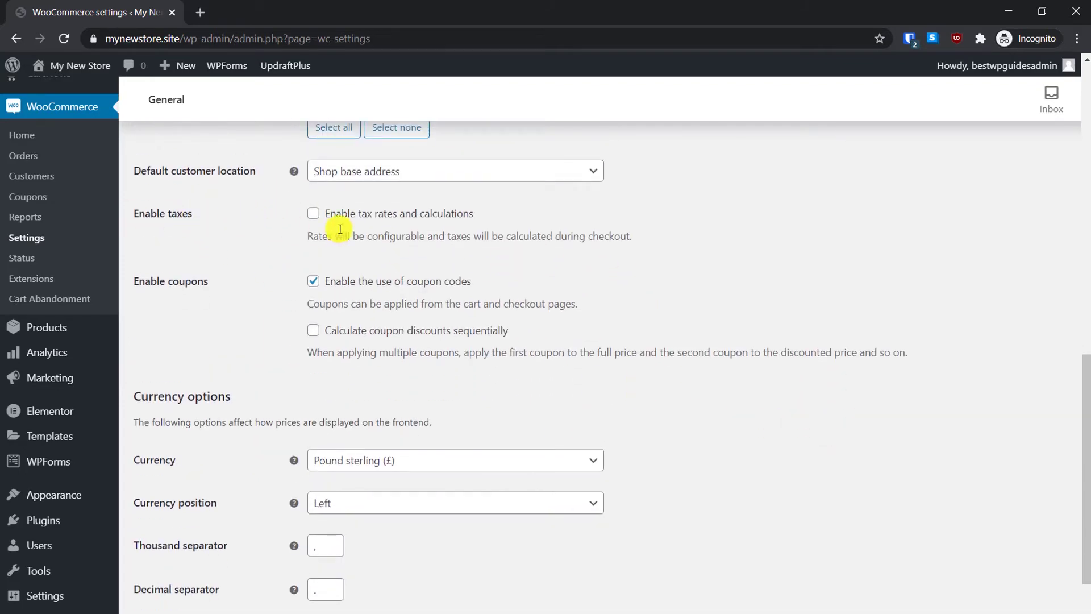
scroll(267, 258, "up", 1)
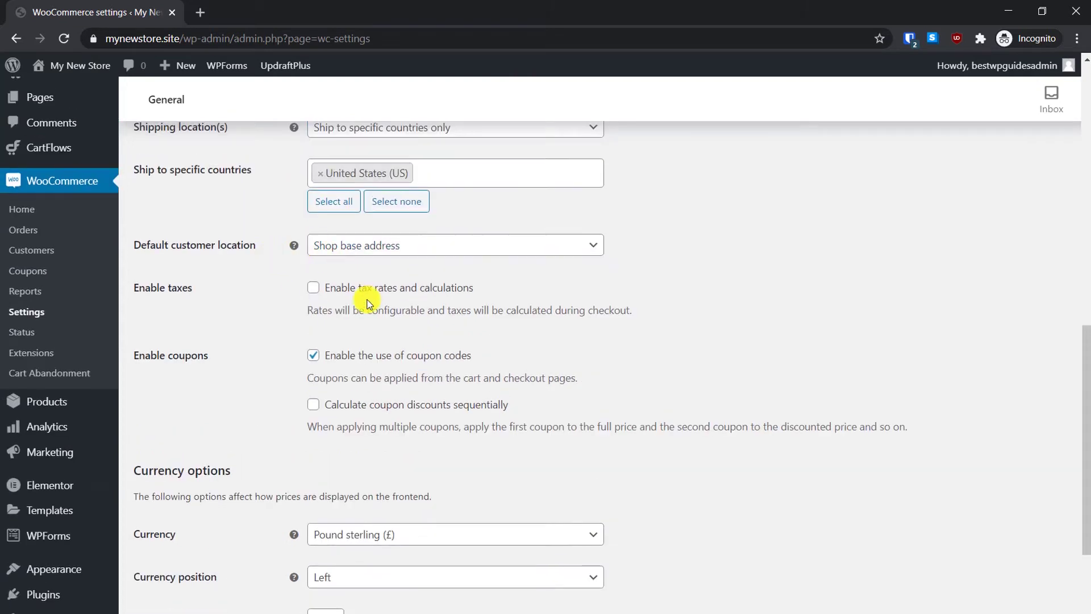
left_click(312, 287)
scroll(558, 344, "down", 2)
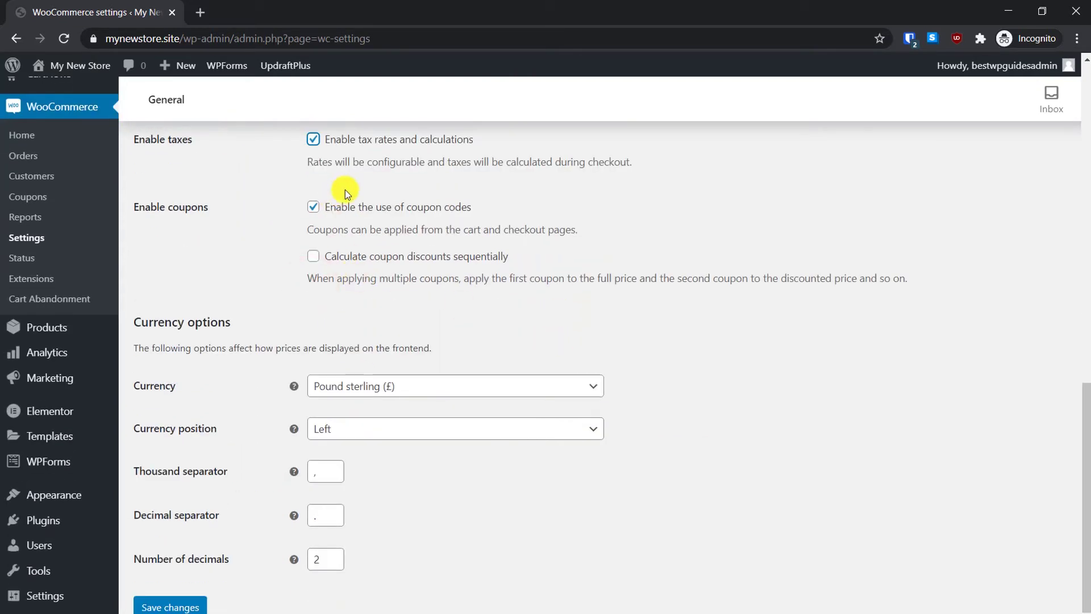
- Set the store currency to United States (US) dollar ($) and save the general settings
scroll(348, 402, "down", 1)
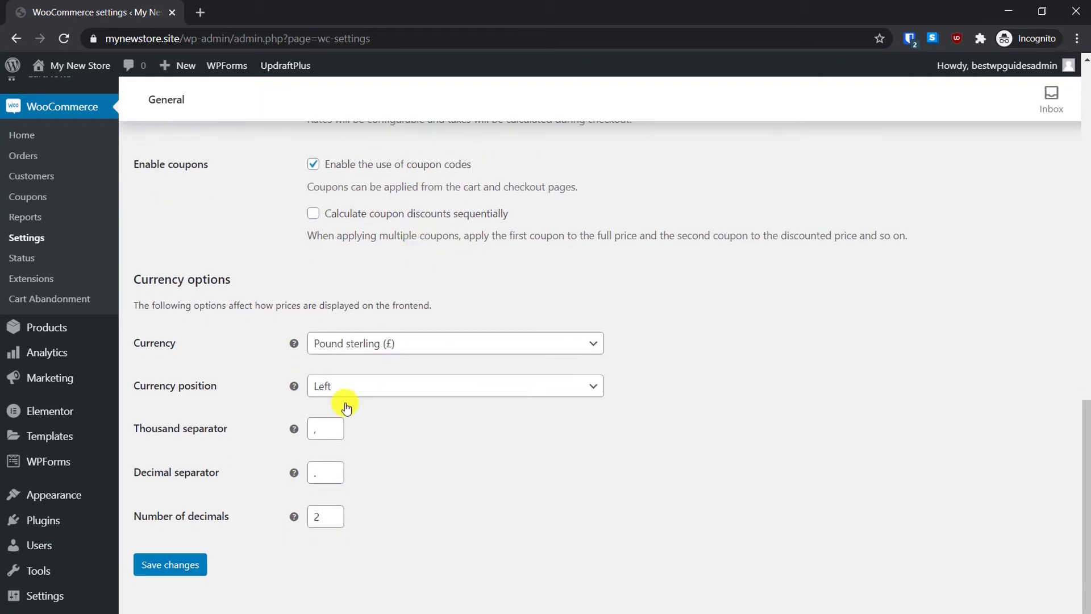
left_click(375, 348)
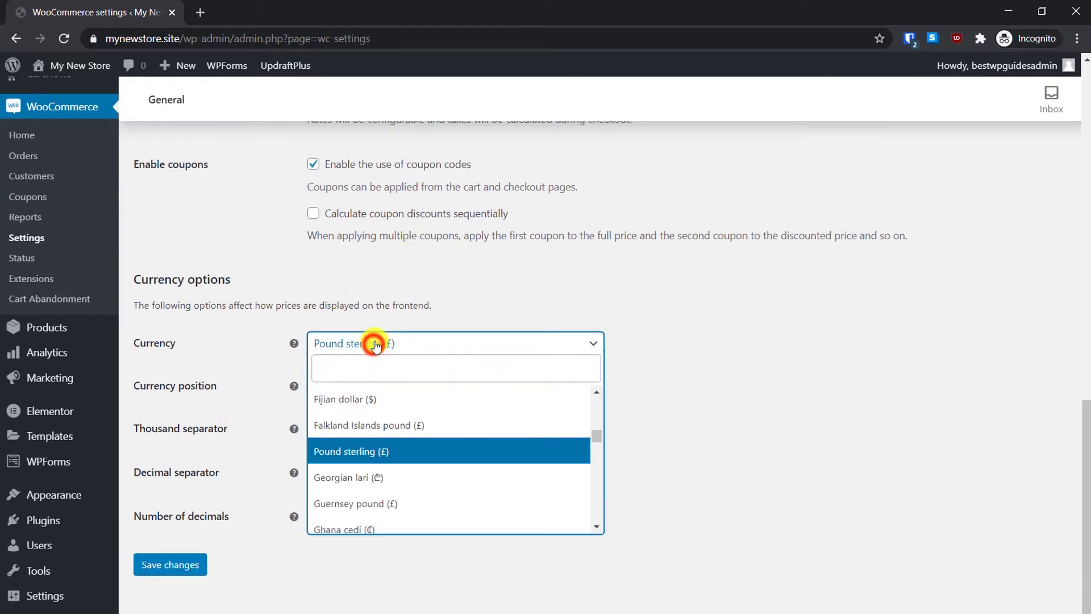
type("un")
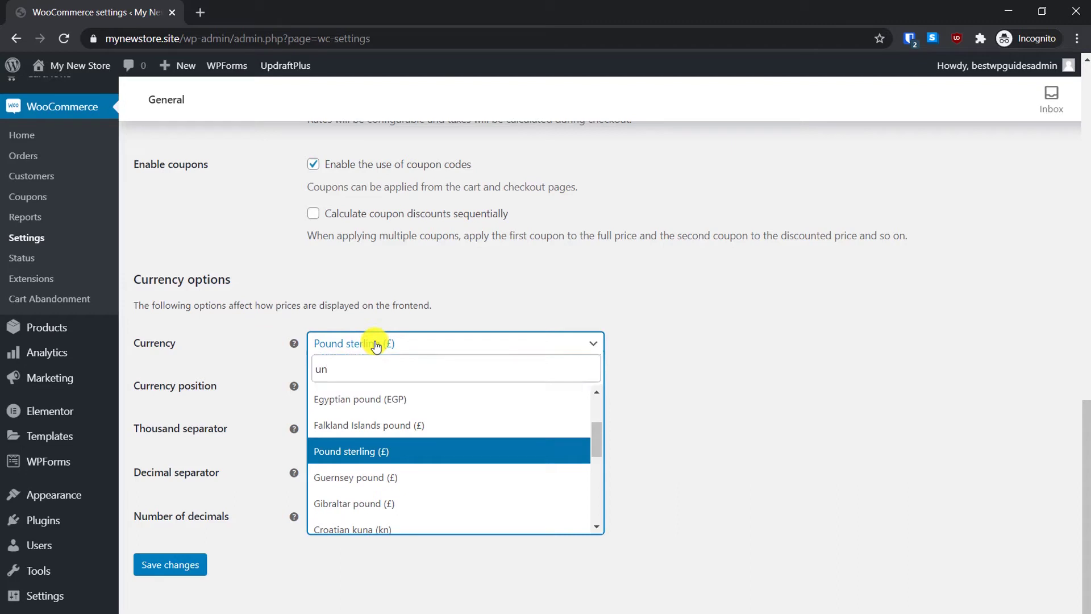
key("Return")
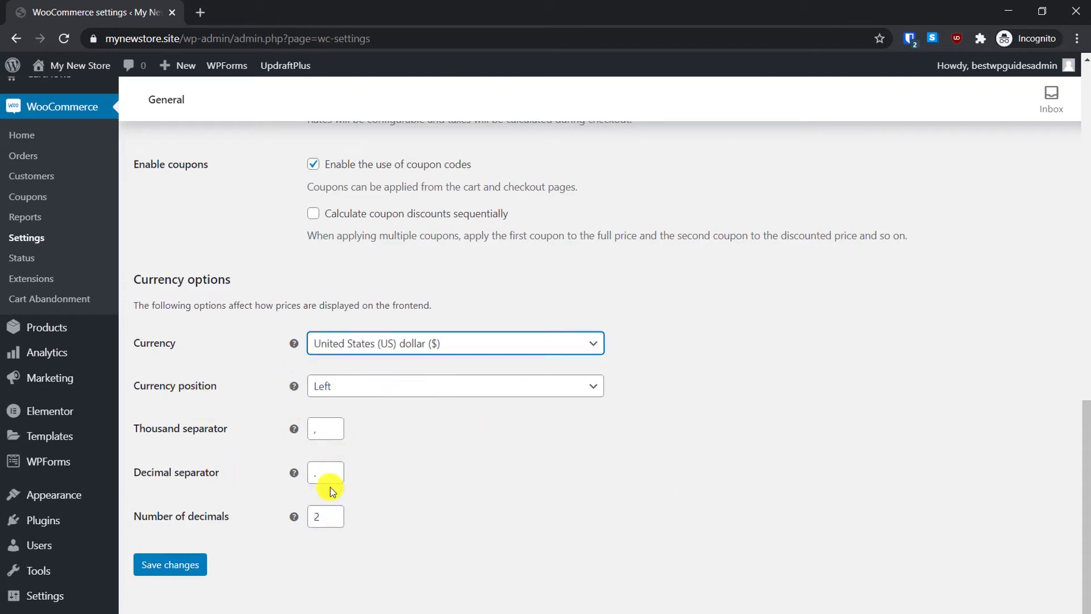
left_click(169, 561)
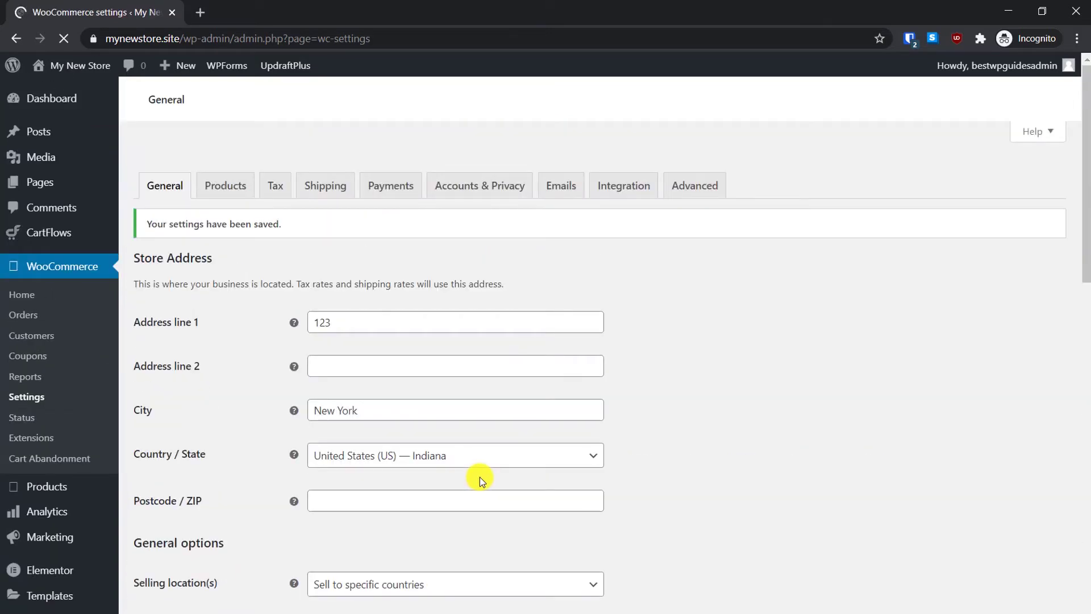
- In the Products settings, check the available weight units, turn off the "verified owner" label on customer reviews, and save the changes
left_click(224, 166)
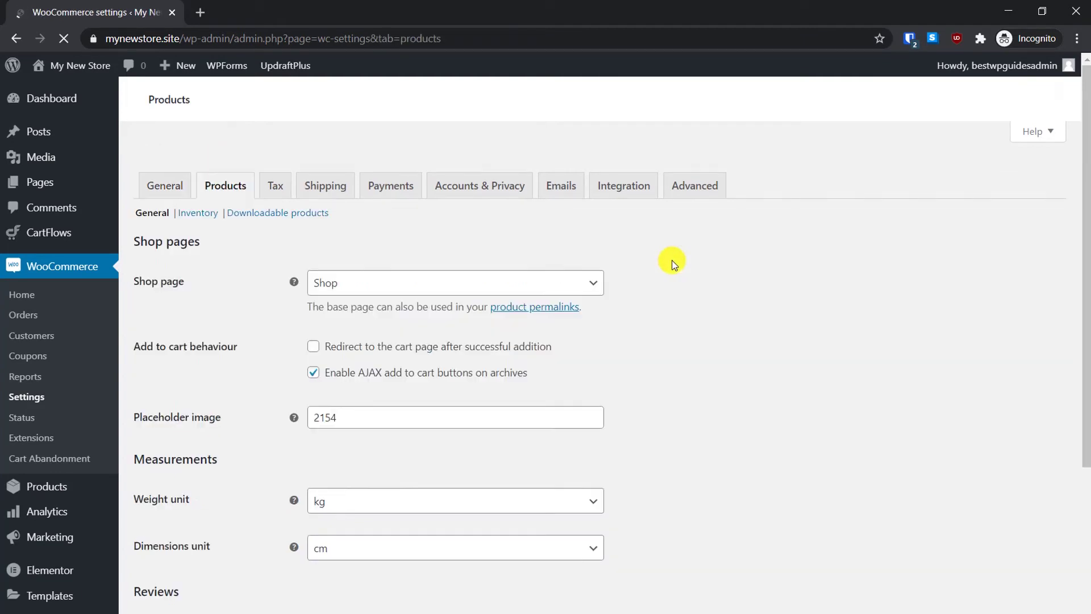
scroll(673, 268, "down", 6)
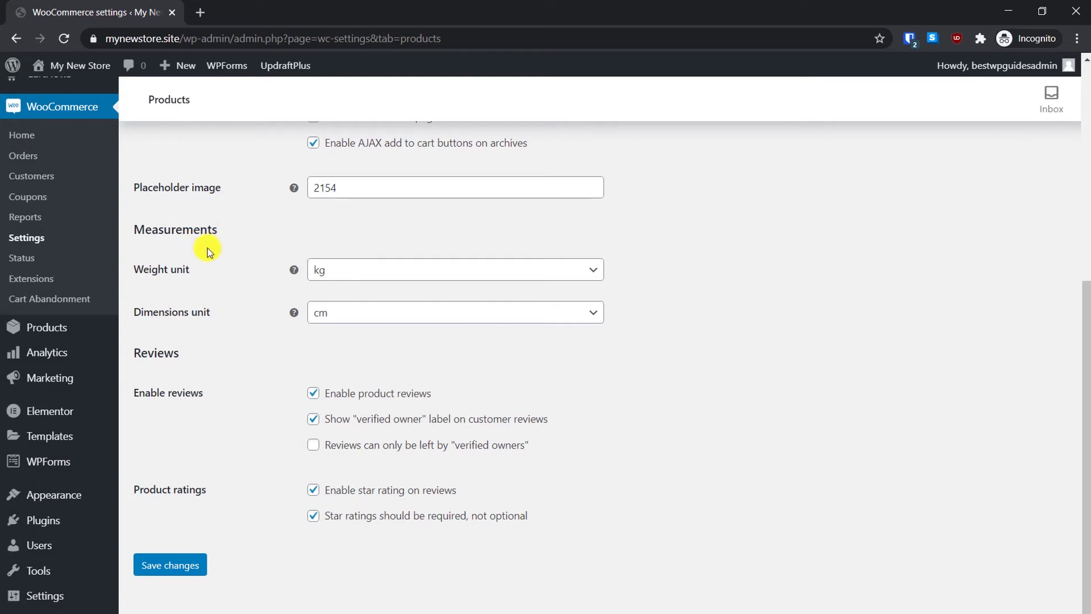
scroll(347, 298, "up", 2)
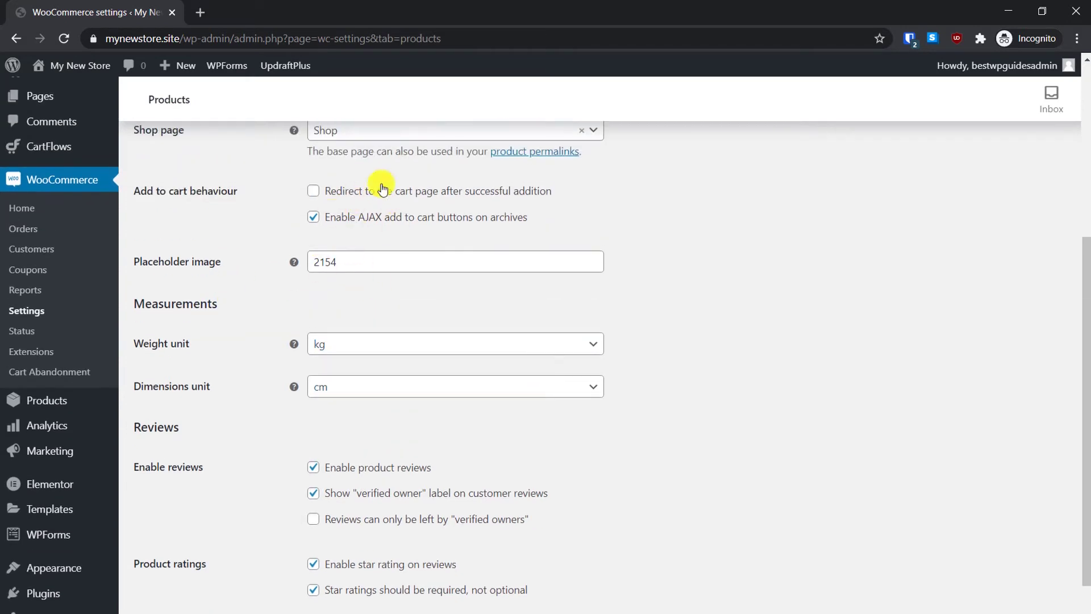
scroll(397, 363, "down", 2)
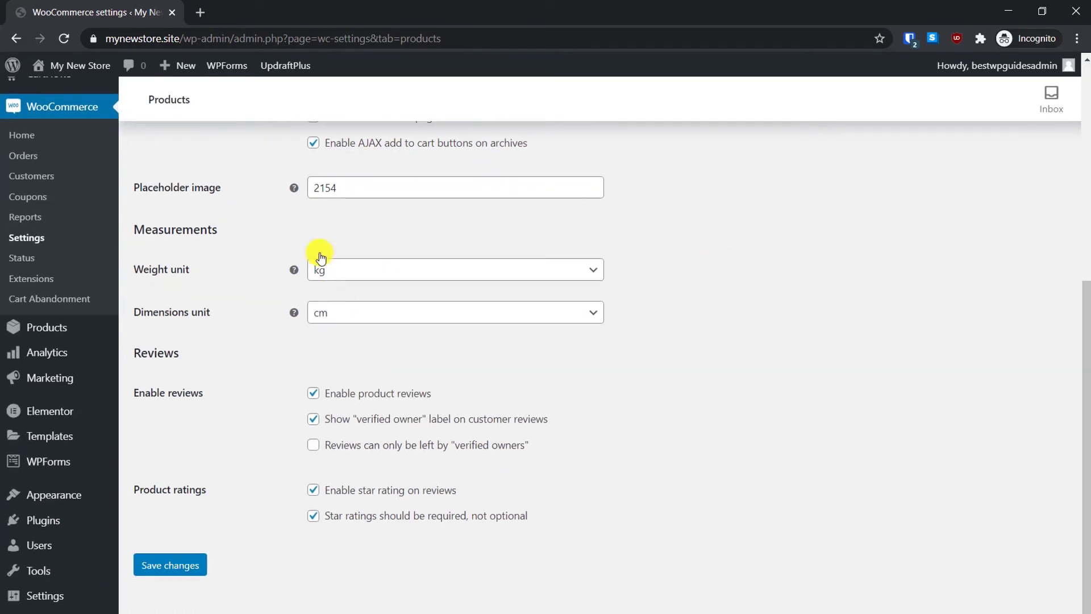
left_click(359, 269)
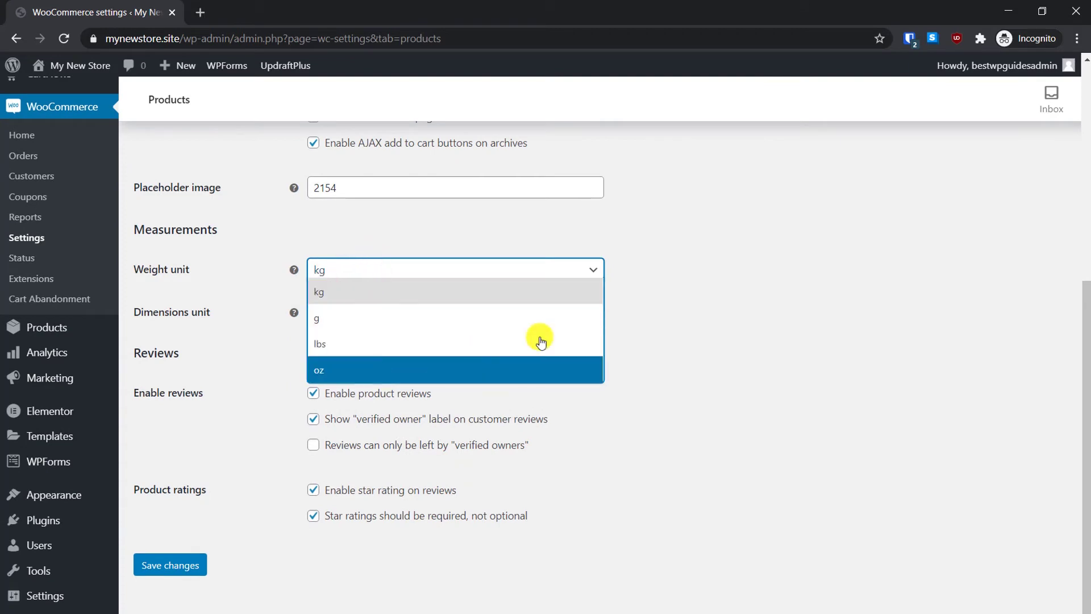
left_click(710, 300)
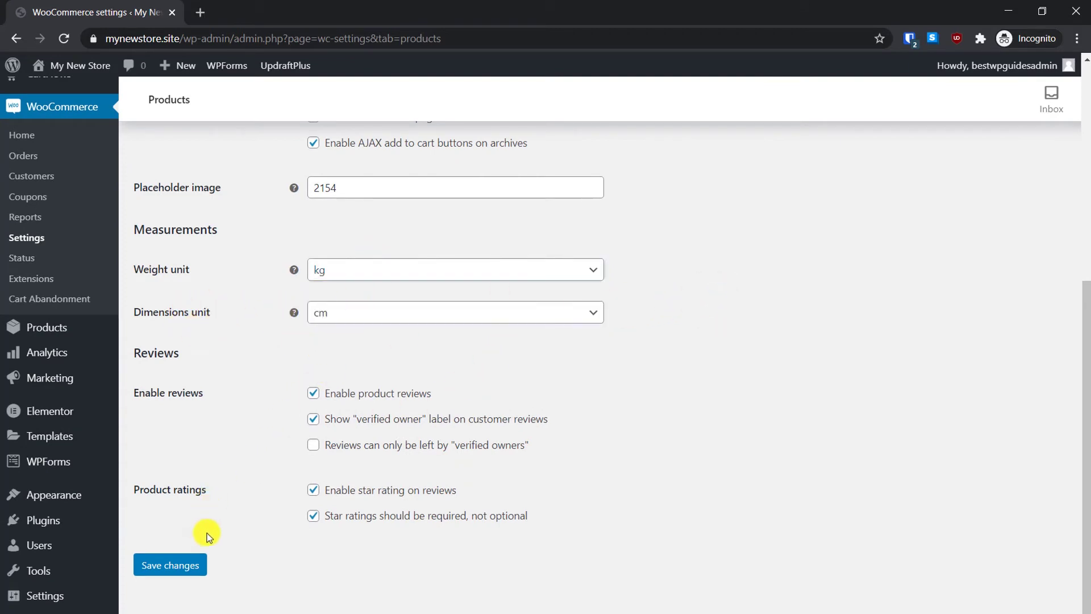
left_click(314, 420)
left_click(182, 566)
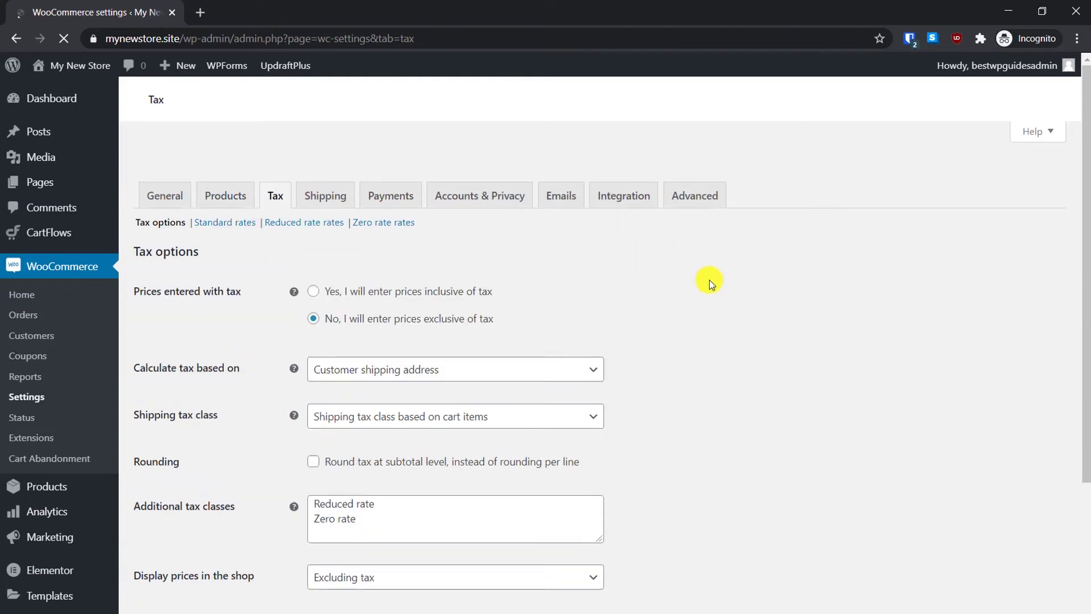
- Review the store's tax options and open the Shipping settings
scroll(710, 279, "down", 5)
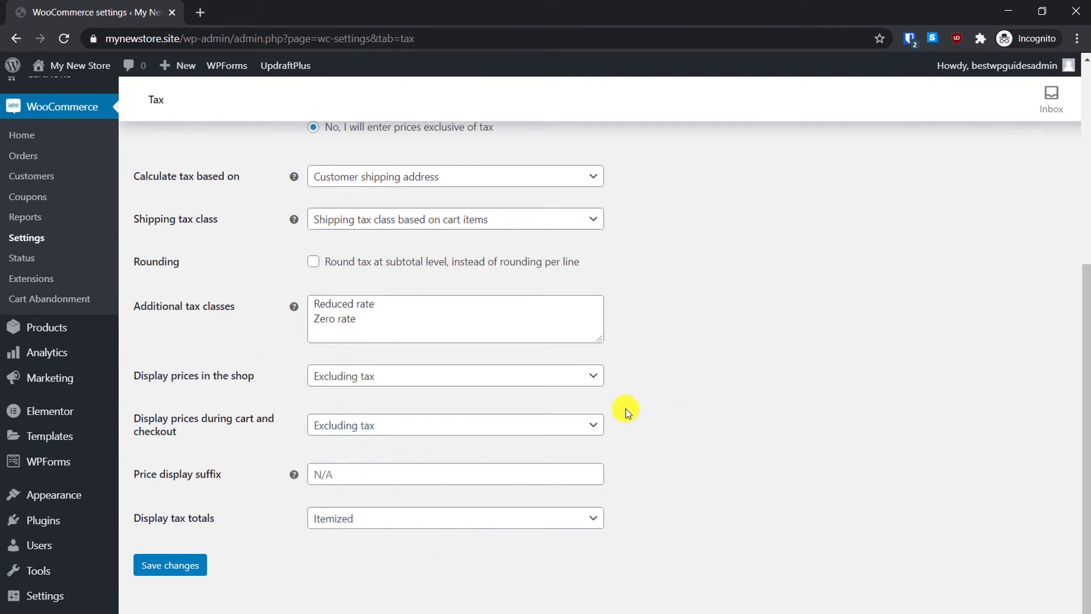
scroll(626, 408, "up", 5)
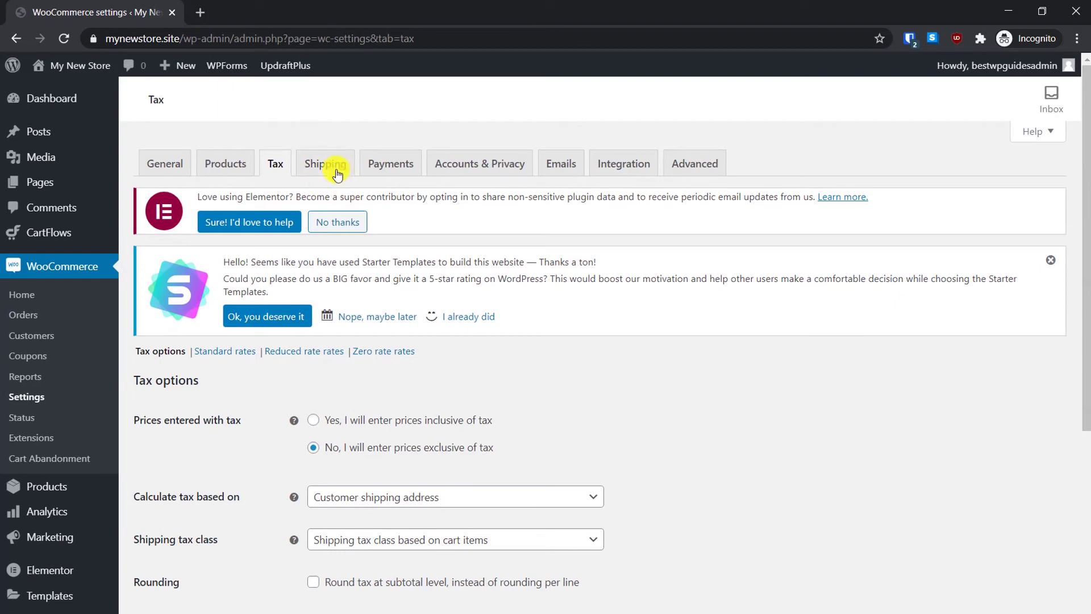
left_click(334, 170)
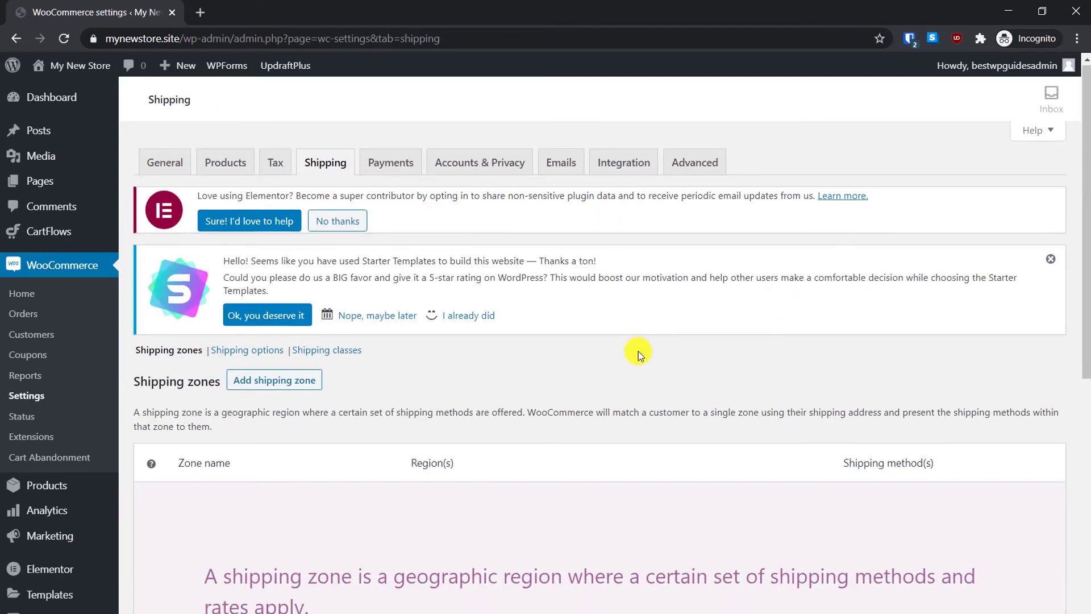
- Start a new shipping zone named Local pickup and set its region to Arkansas, United States (US)
scroll(639, 351, "down", 4)
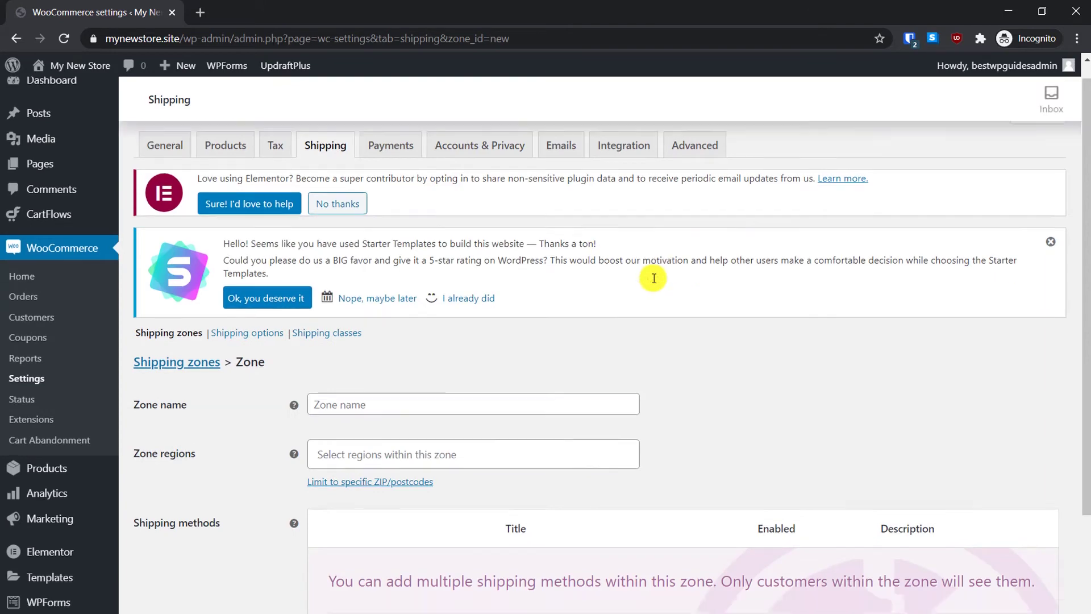
scroll(652, 276, "down", 3)
left_click(373, 260)
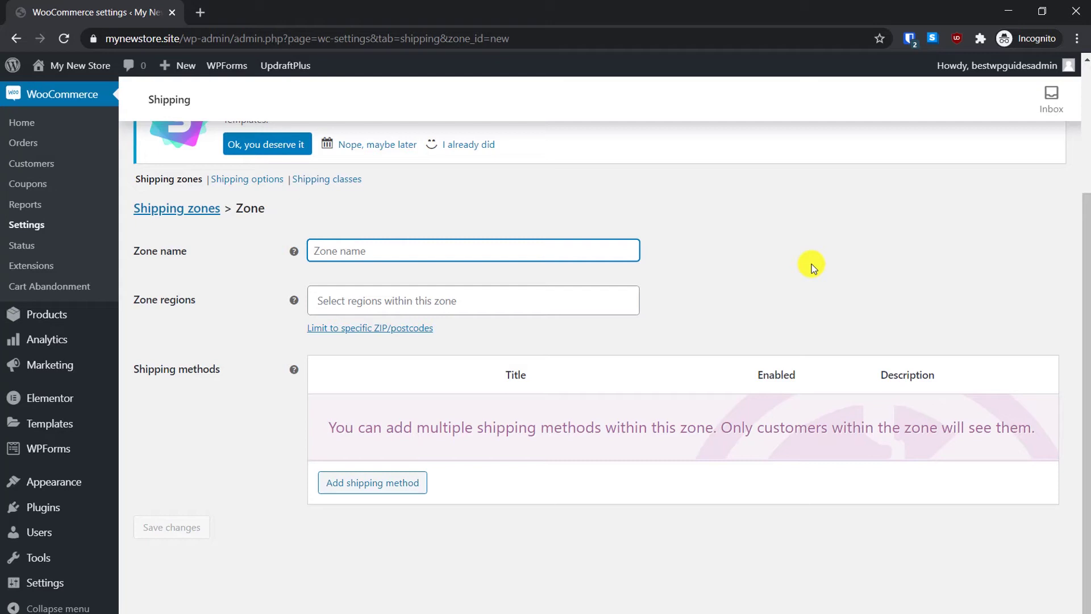
type("Local pickup")
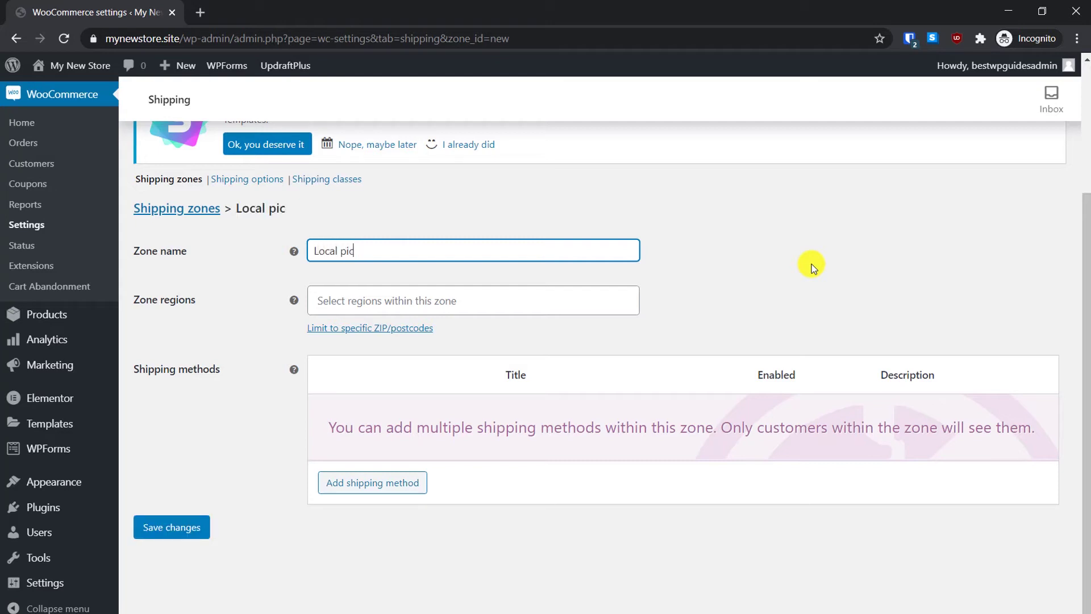
left_click(582, 300)
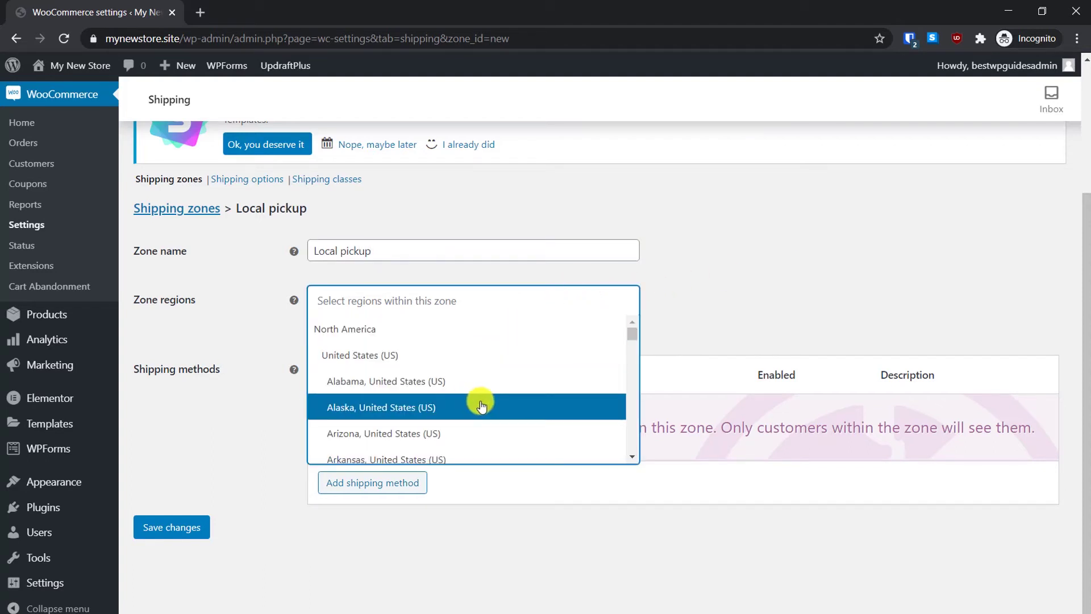
scroll(472, 398, "down", 2)
left_click(425, 390)
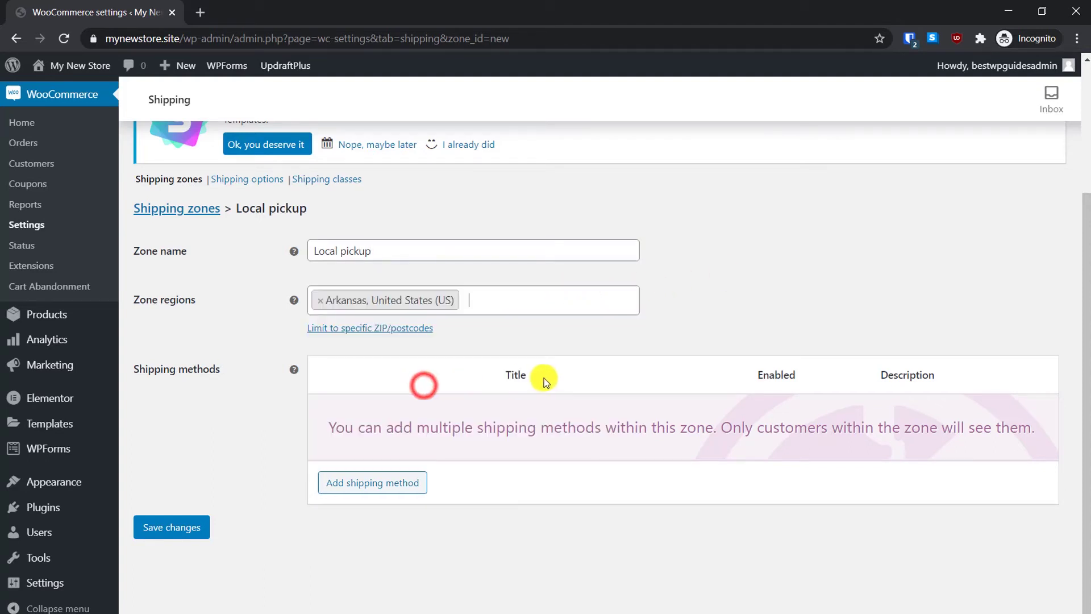
- Check which shipping methods can be added to the Local pickup zone
left_click(378, 487)
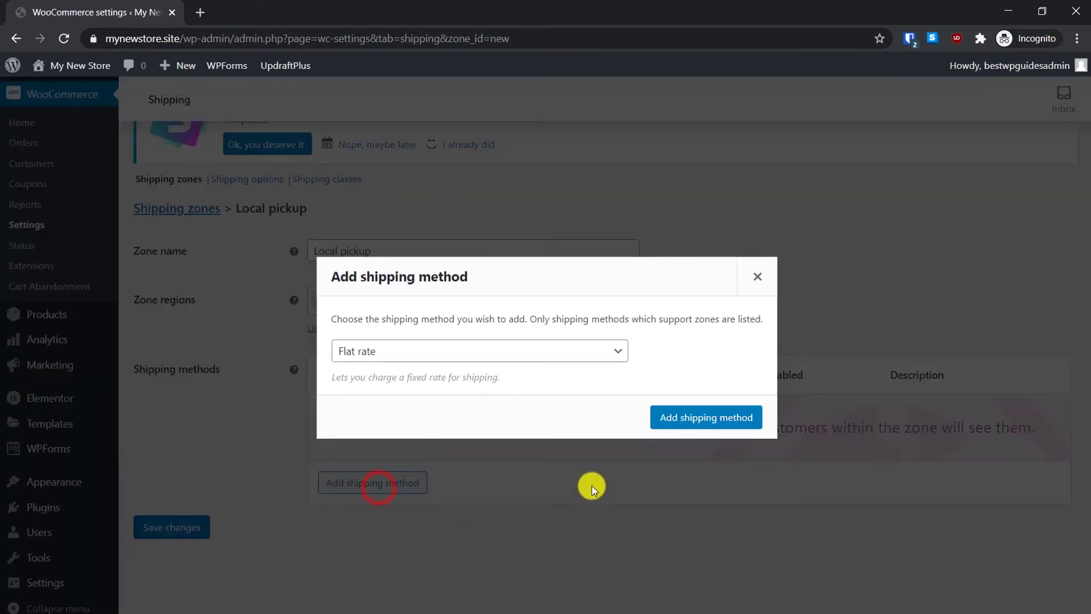
left_click(449, 353)
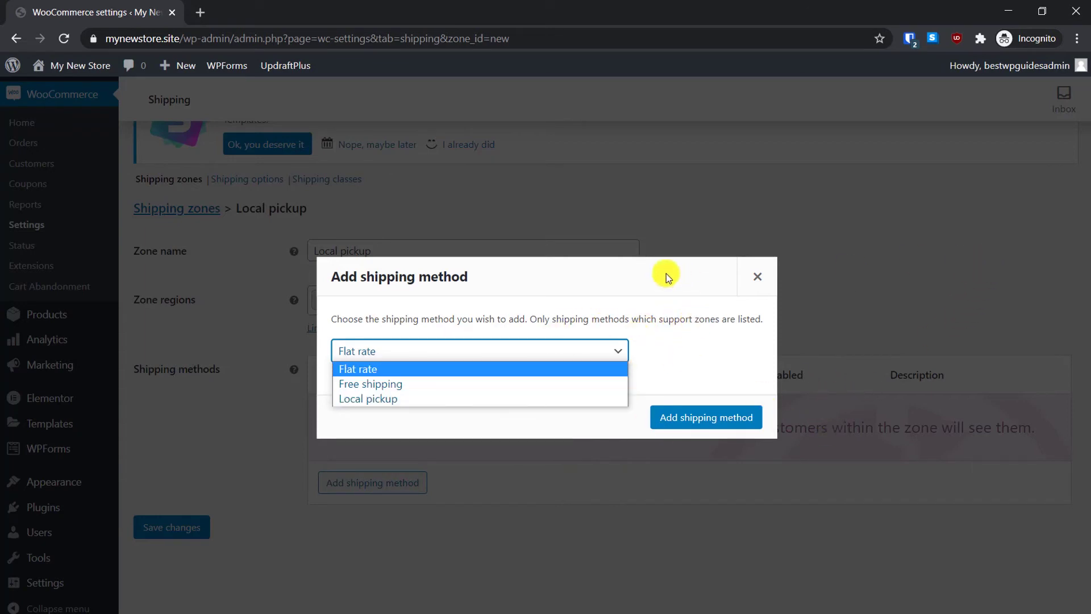
left_click(1089, 150)
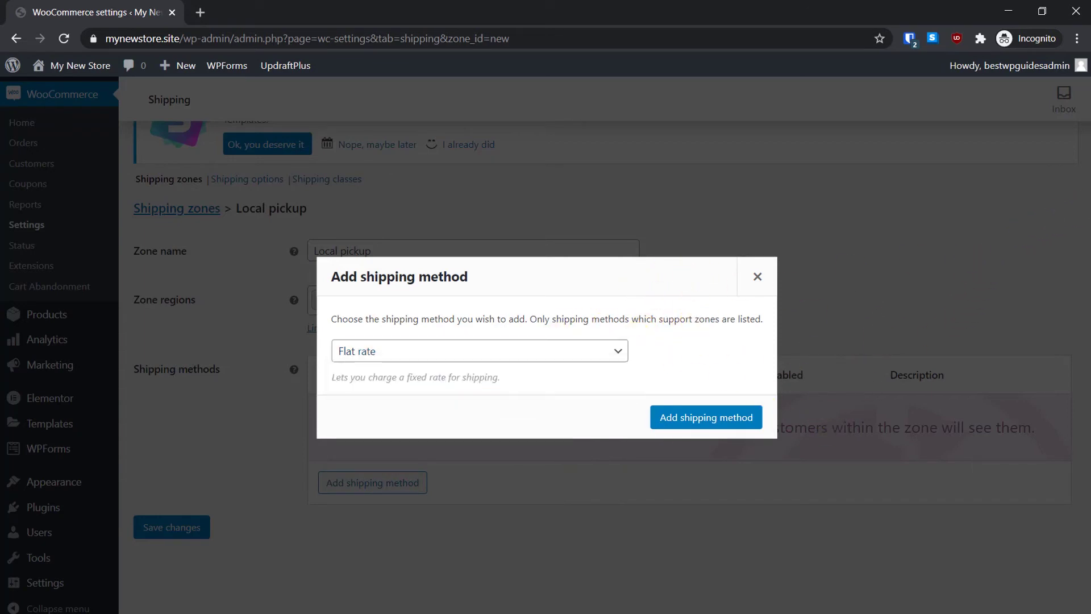
- Switch to YouTube, look through the Woo Commerce Complete Tutorial playlist, and return to the store's shipping zone
left_click(1075, 151)
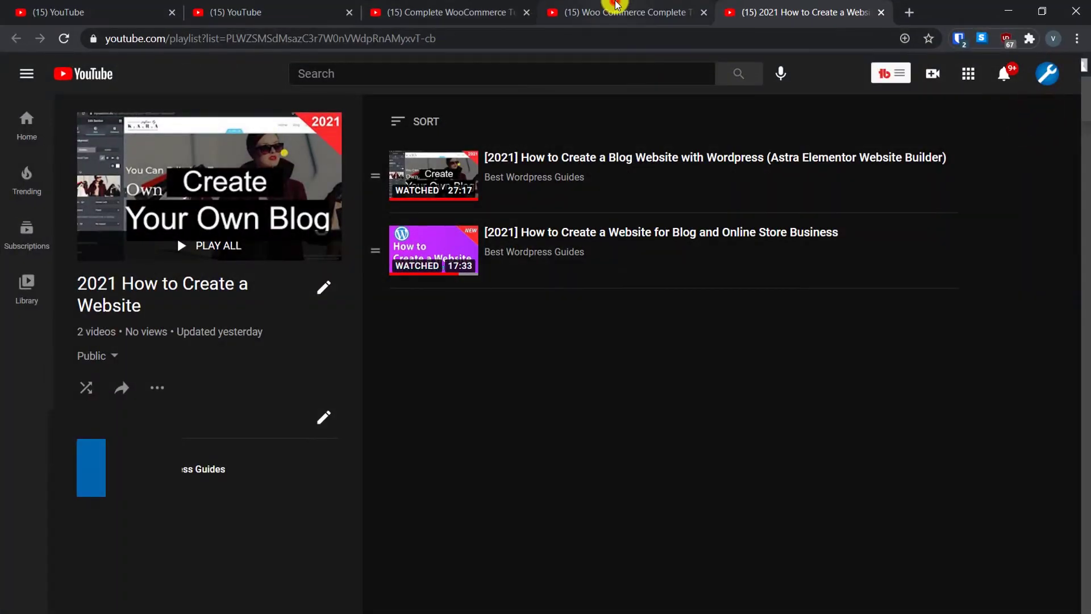
left_click(620, 11)
scroll(773, 313, "down", 1)
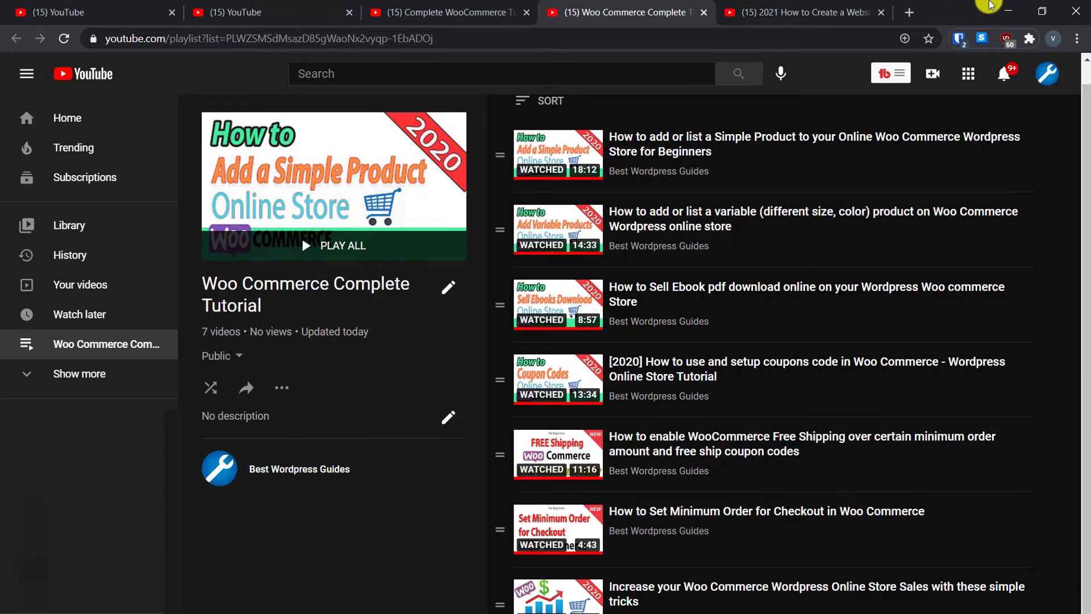
left_click(1002, 7)
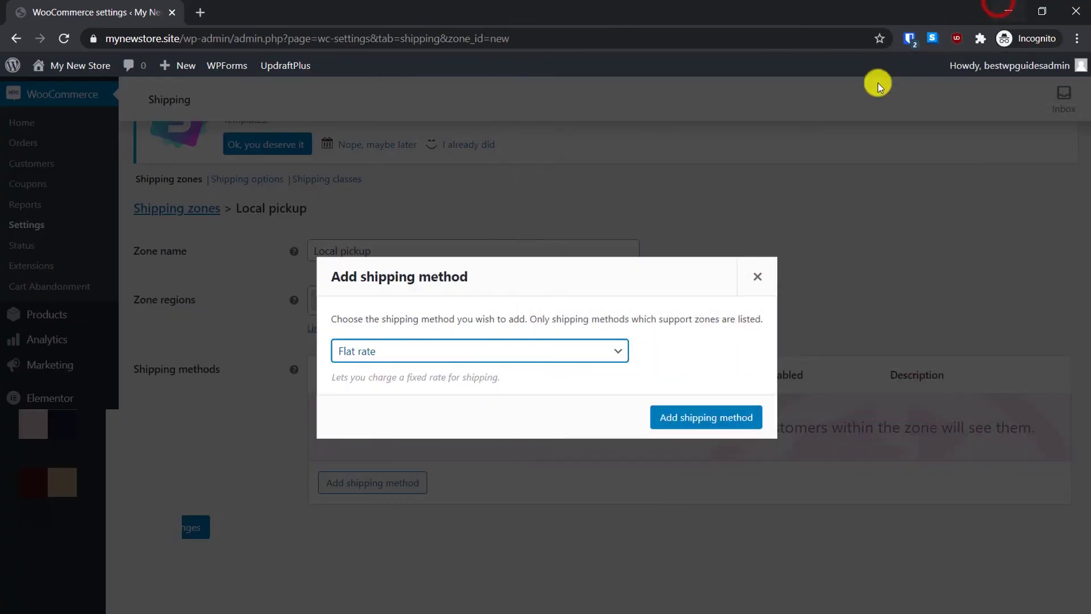
- Close the shipping method dialog without adding a method and open the Payments settings, discarding the unsaved zone changes
left_click(758, 276)
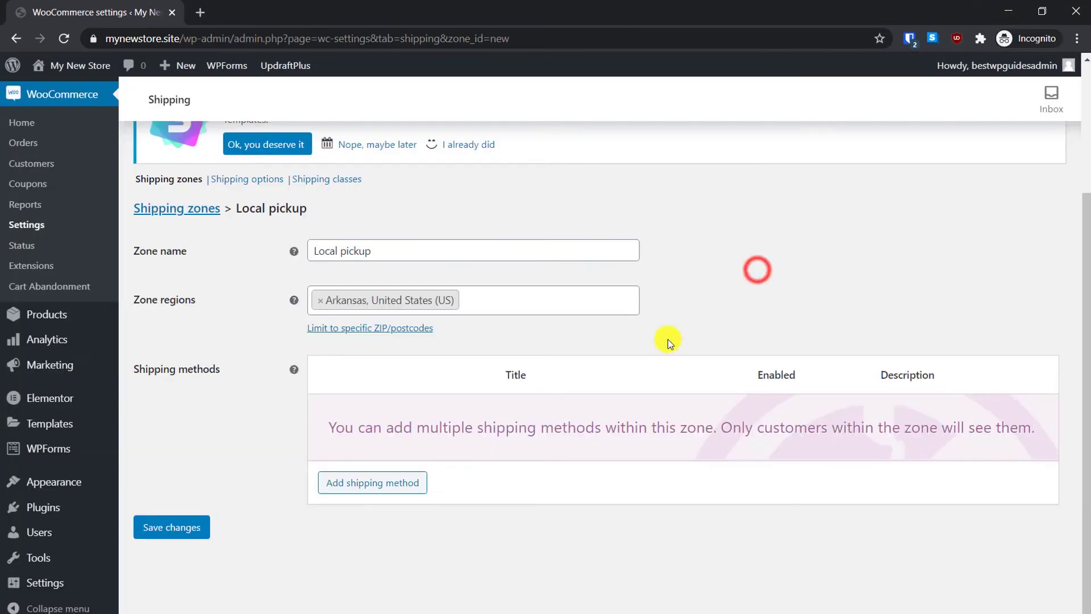
scroll(665, 341, "up", 2)
scroll(661, 345, "up", 2)
left_click(390, 163)
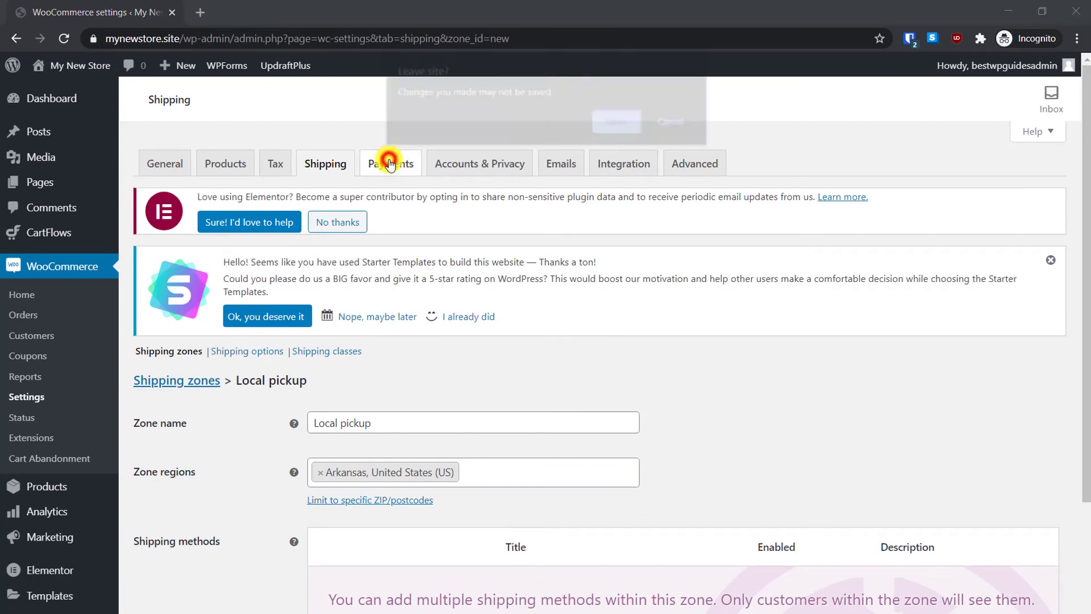
left_click(635, 118)
- Enable the PayPal Standard payment method and open its setup page
scroll(728, 276, "down", 3)
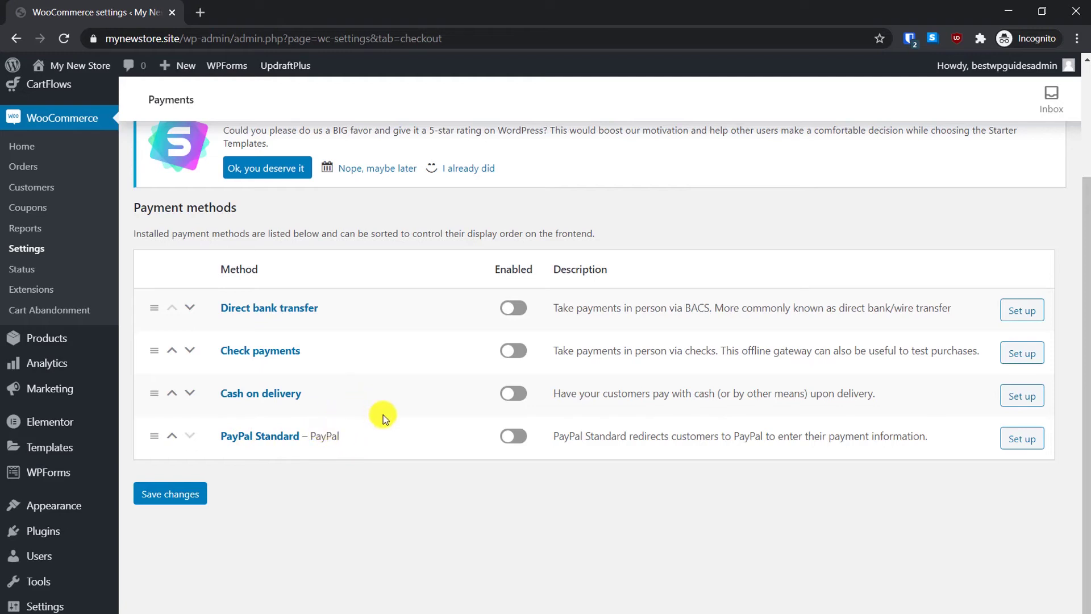
left_click(515, 435)
left_click(1017, 439)
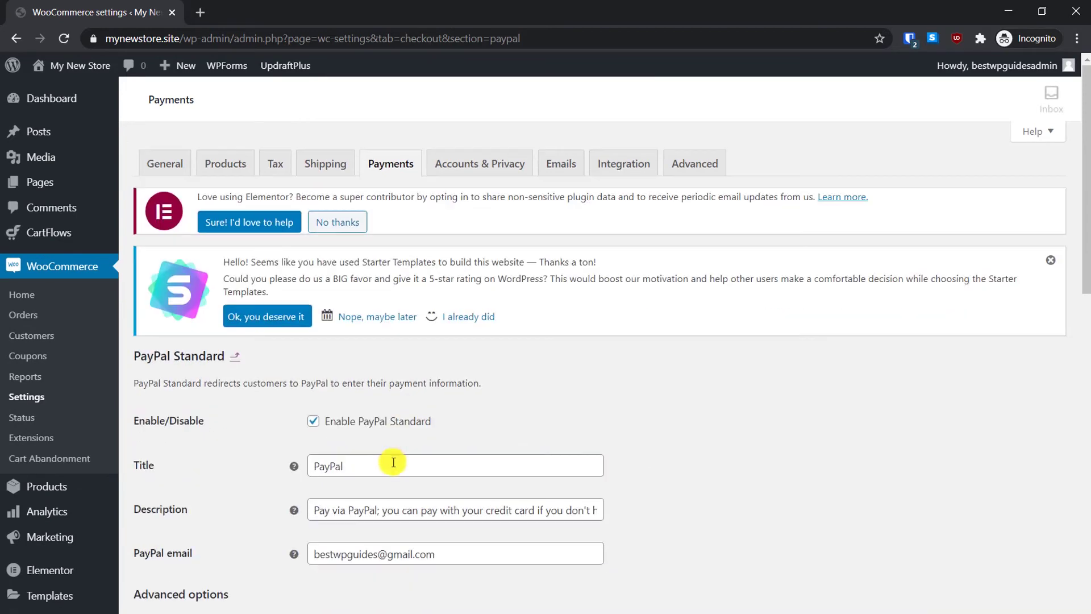
- Review the PayPal Standard options, from the PayPal email field to the API credentials
scroll(386, 465, "down", 3)
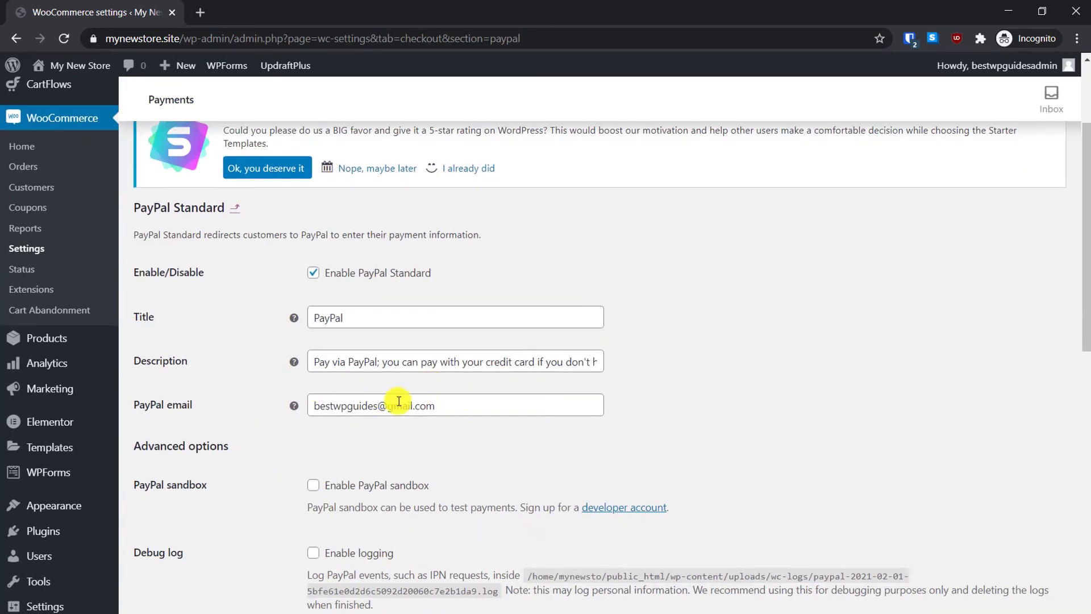
left_click(470, 399)
scroll(480, 445, "down", 10)
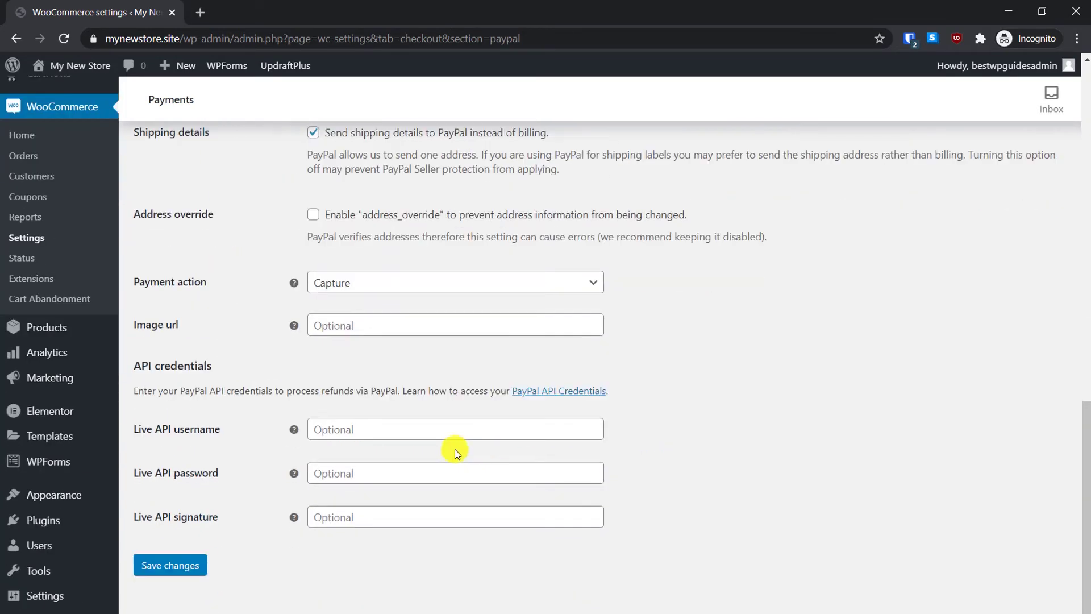
scroll(213, 469, "up", 4)
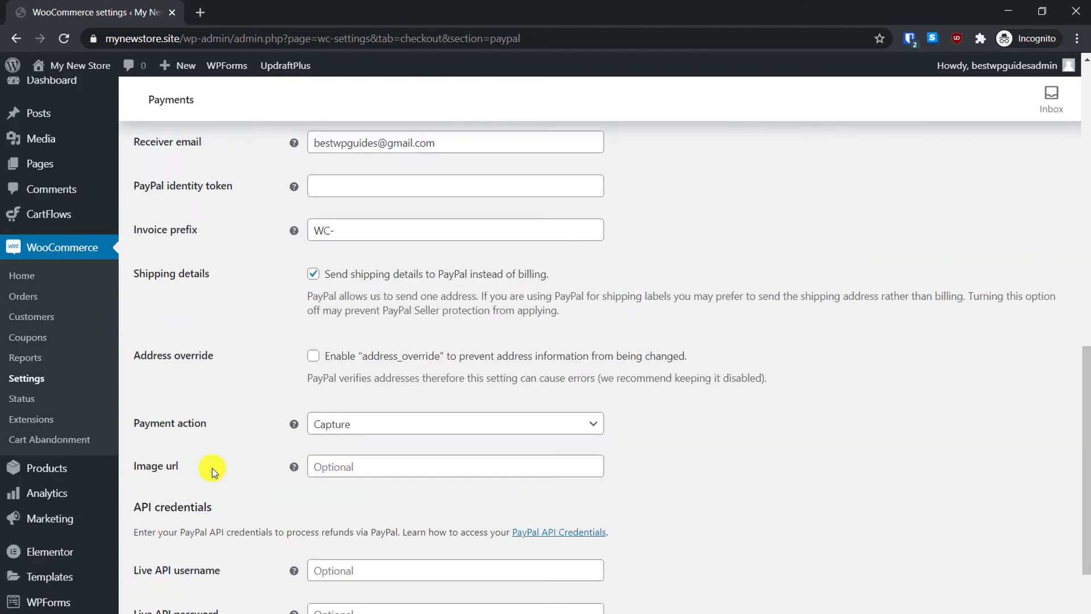
scroll(213, 468, "up", 10)
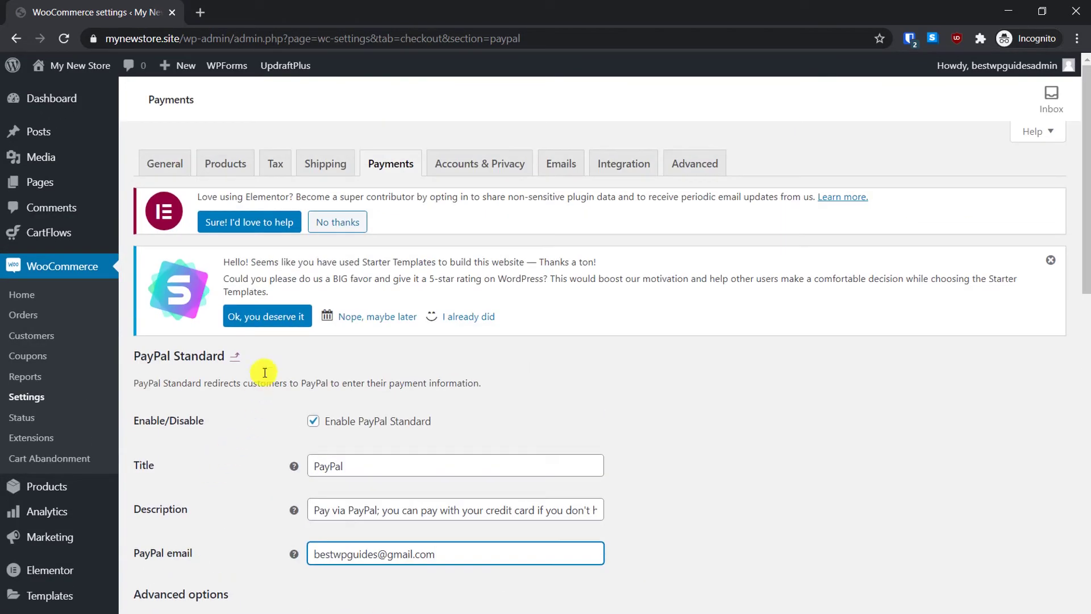
- Review the Accounts & Privacy settings for guest checkout, account creation, privacy policy and personal data retention
left_click(482, 167)
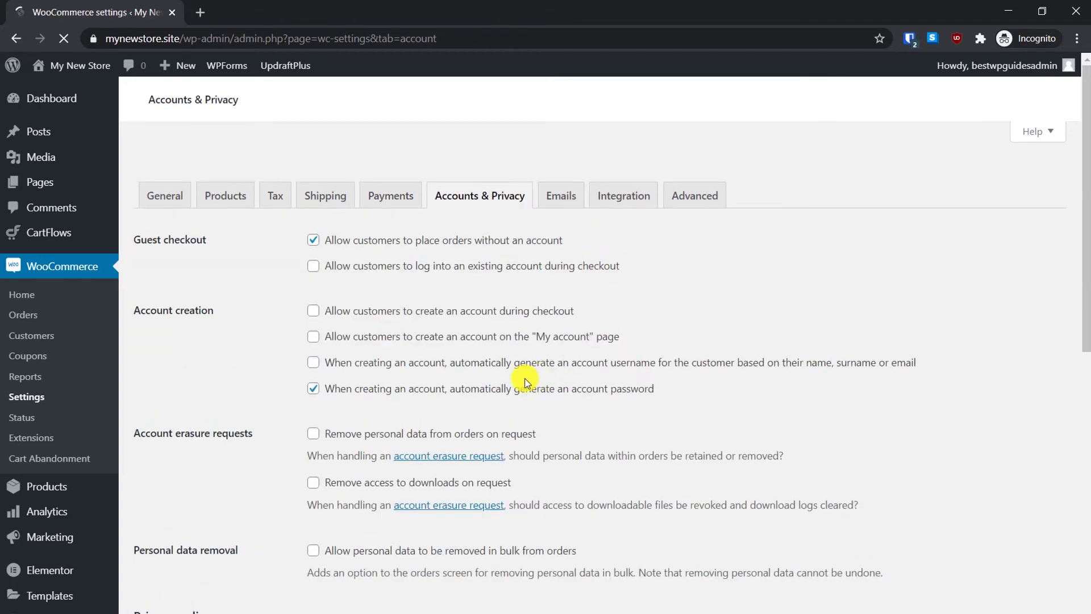
scroll(471, 349, "down", 3)
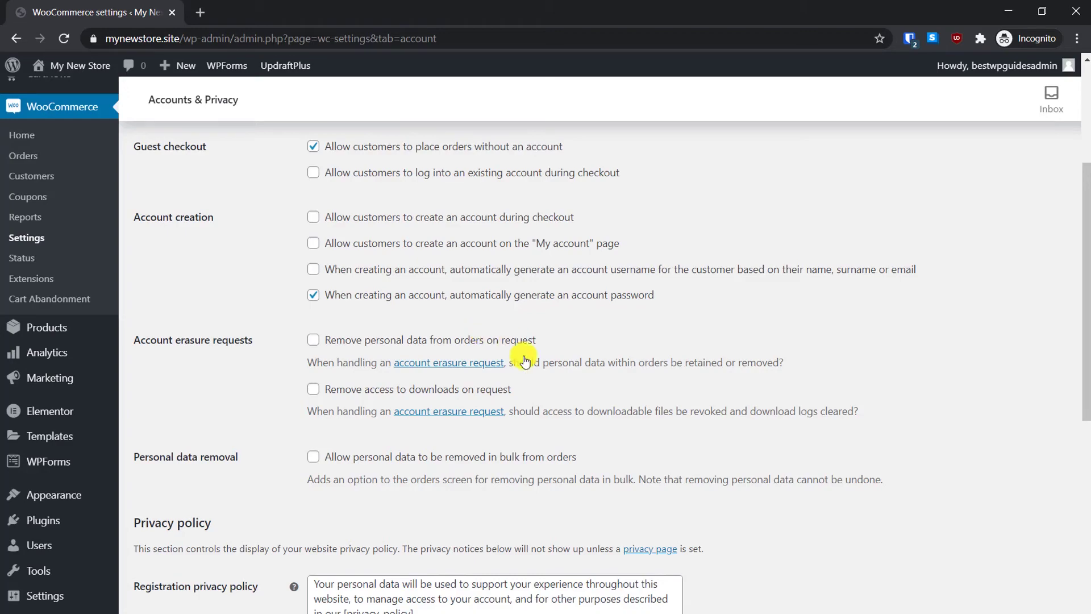
scroll(397, 449, "down", 9)
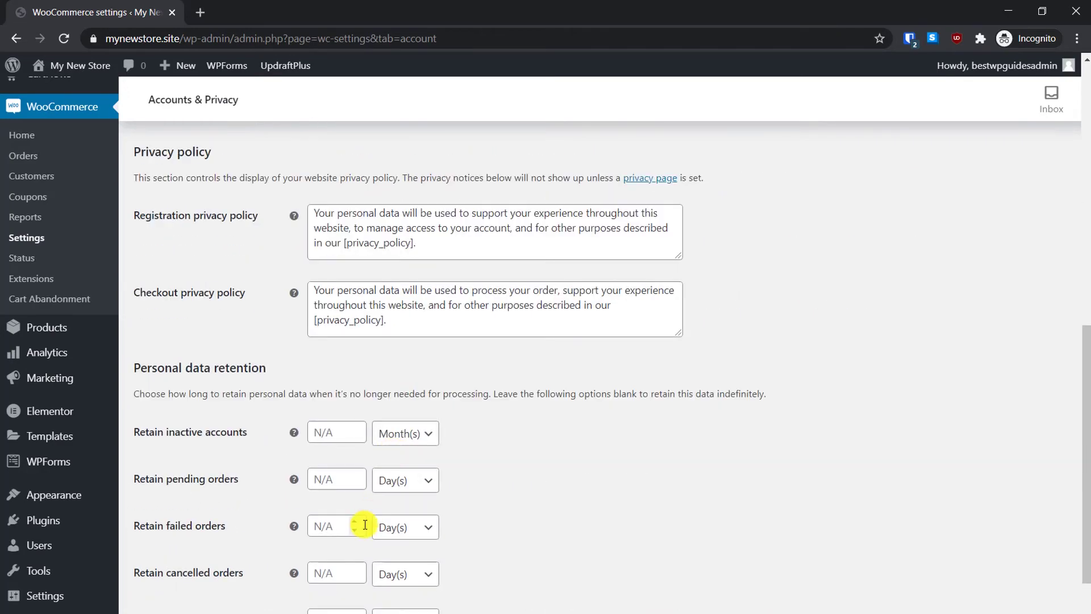
scroll(570, 450, "up", 12)
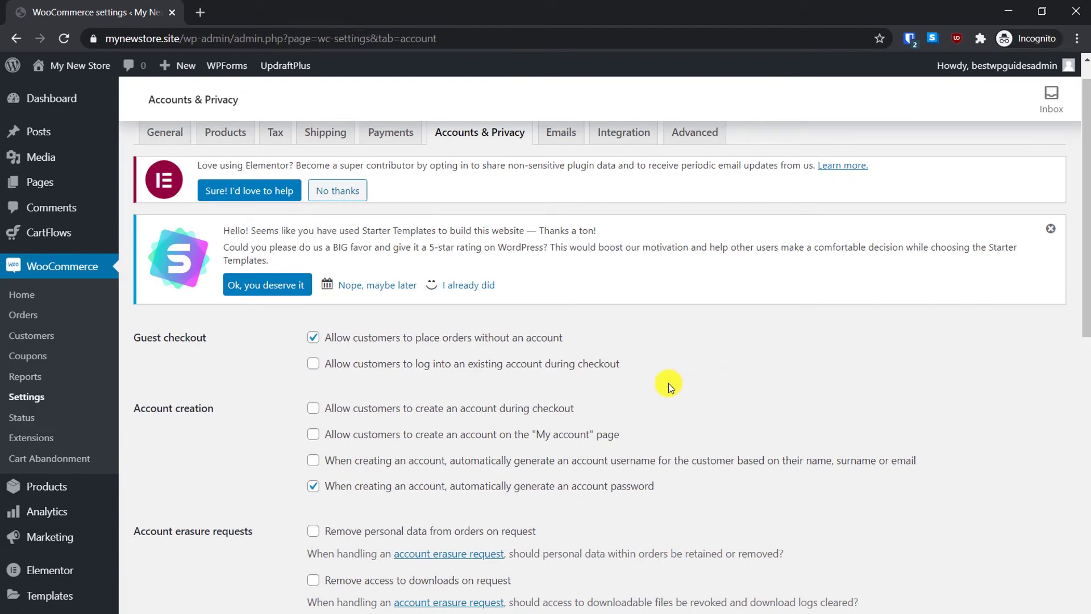
scroll(665, 381, "up", 1)
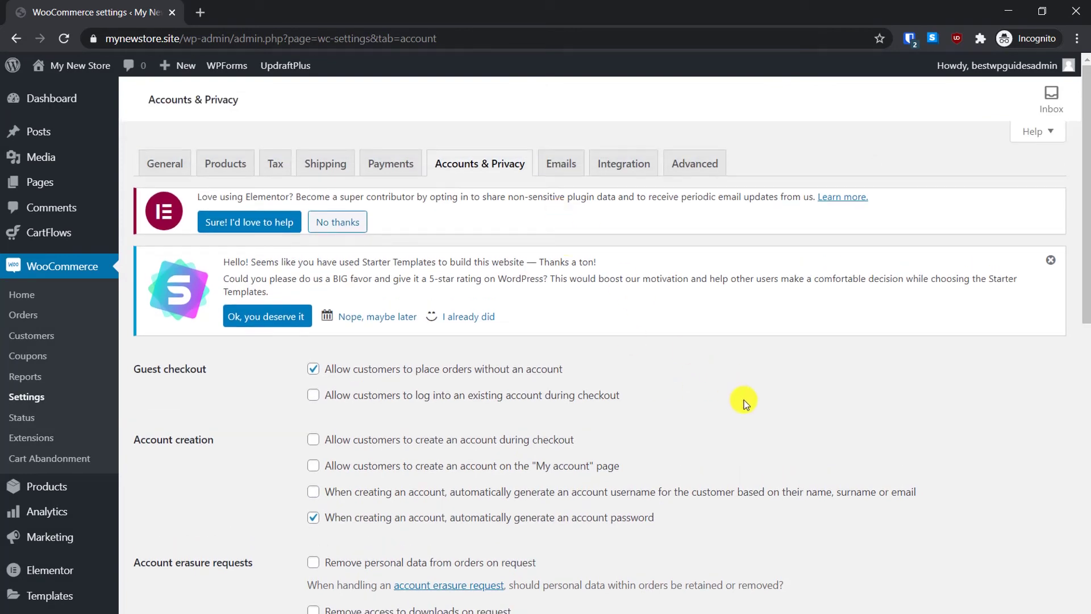
scroll(745, 404, "down", 3)
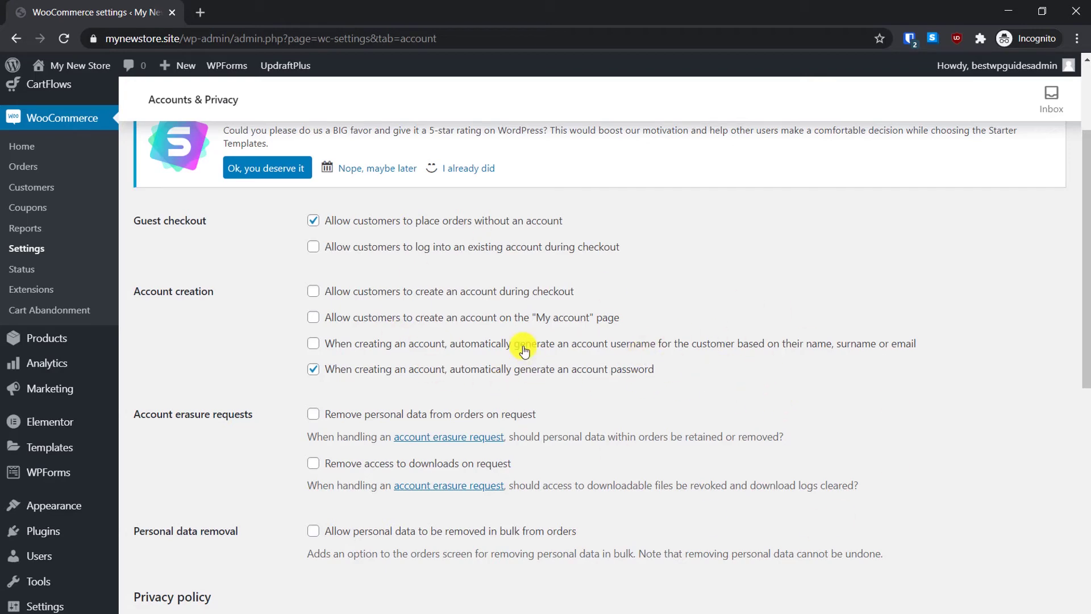
scroll(548, 239, "up", 3)
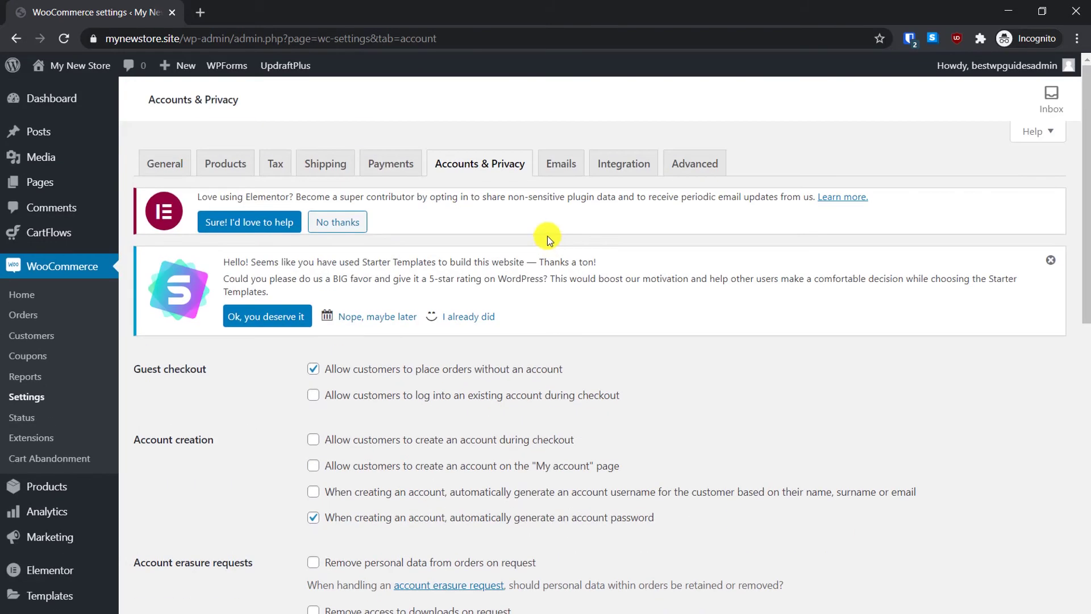
- Open the Emails settings and examine the list of email notifications and their recipients
left_click(561, 164)
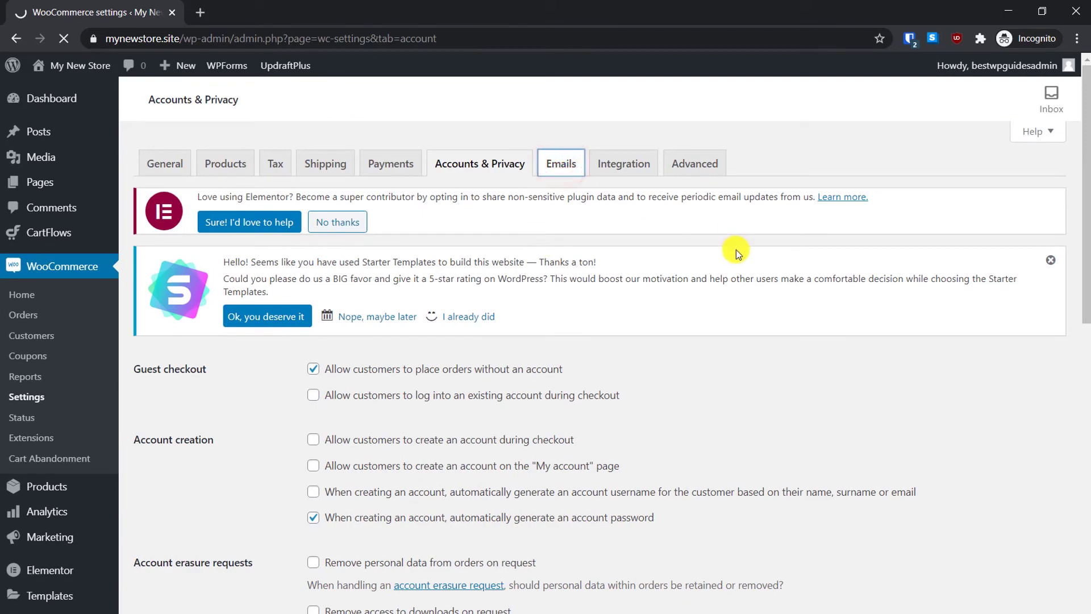
scroll(746, 261, "down", 3)
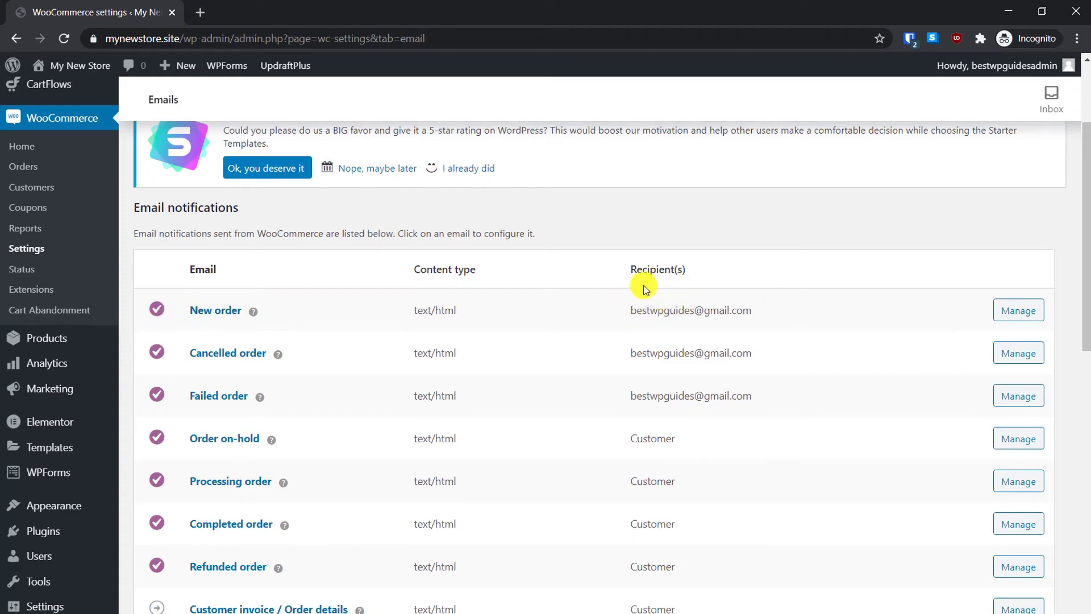
scroll(762, 348, "down", 3)
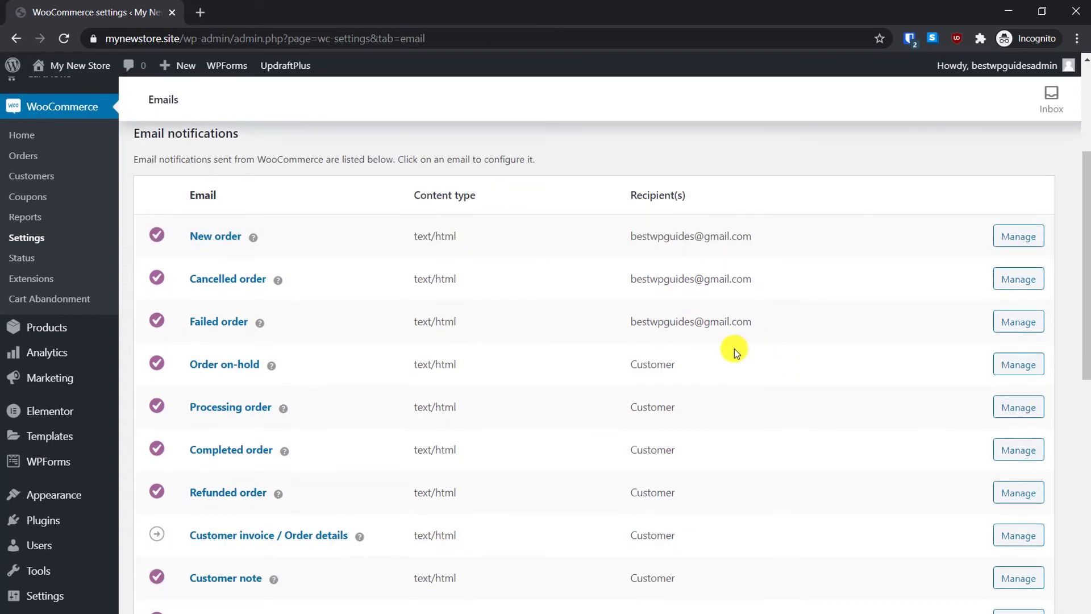
scroll(254, 283, "up", 1)
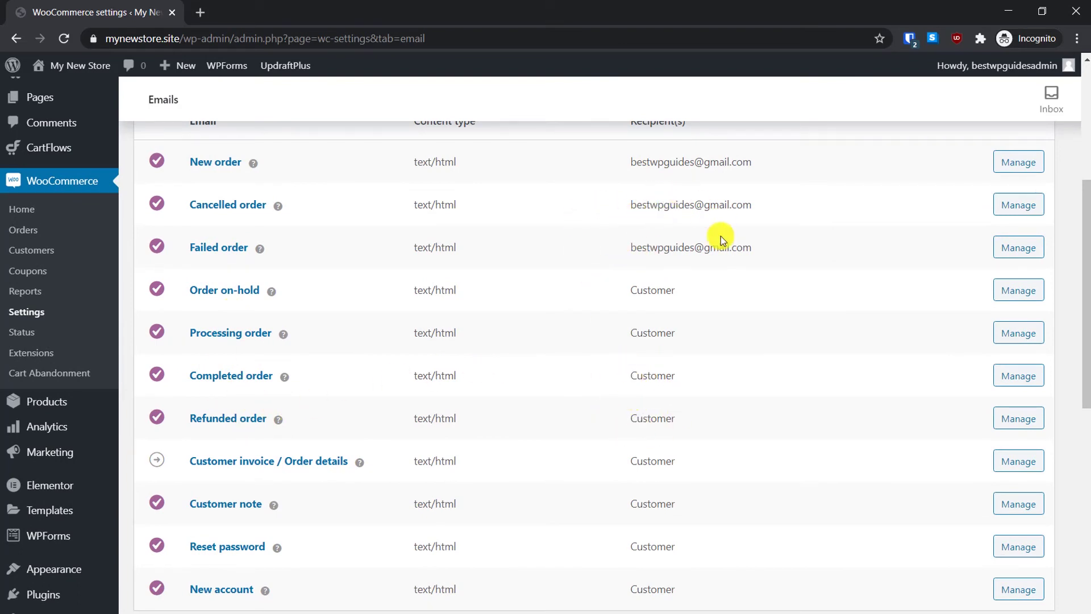
- Open the New order email notification and review its recipient, subject, heading and additional content fields
left_click(1023, 165)
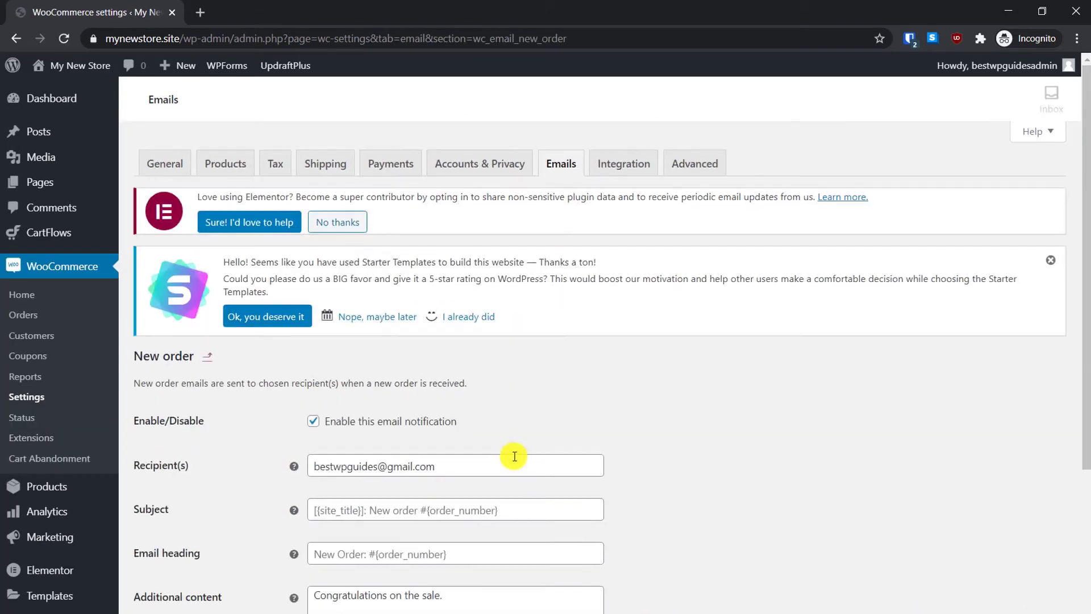
scroll(373, 466, "down", 5)
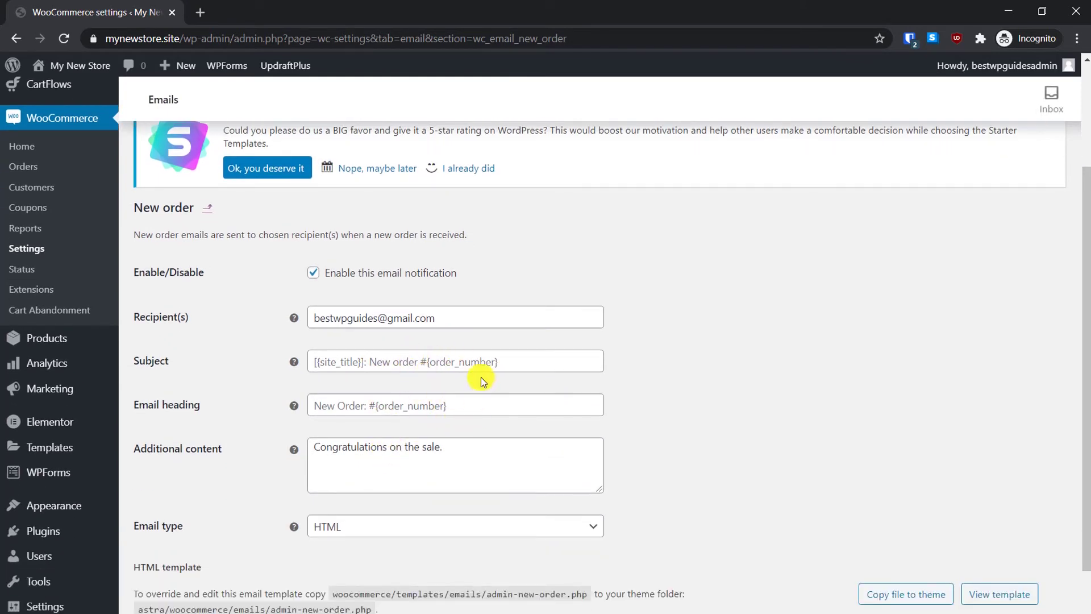
scroll(571, 343, "down", 2)
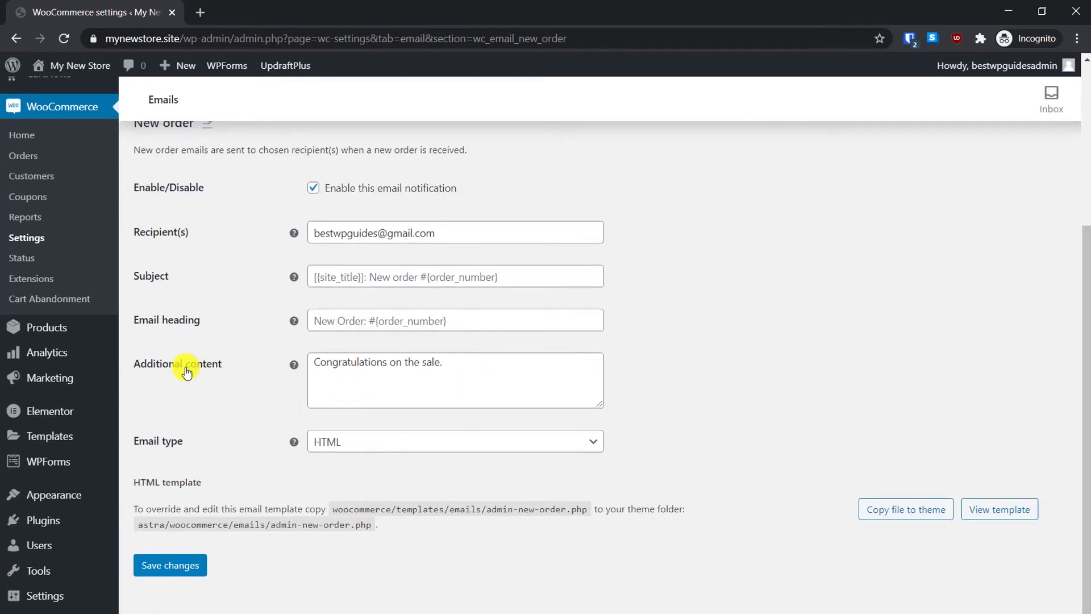
left_click(465, 364)
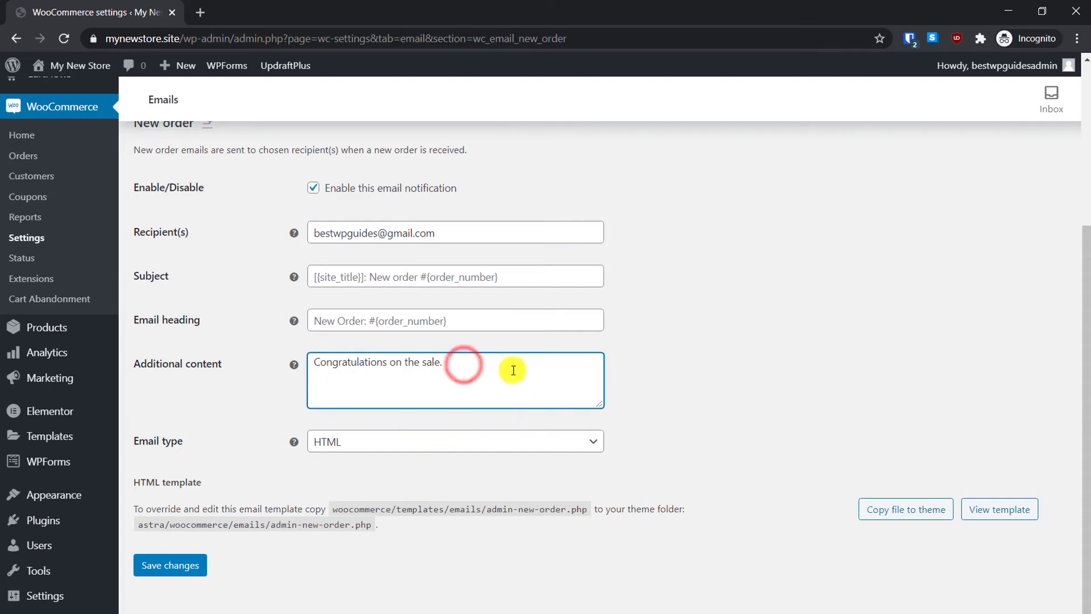
scroll(253, 296, "up", 4)
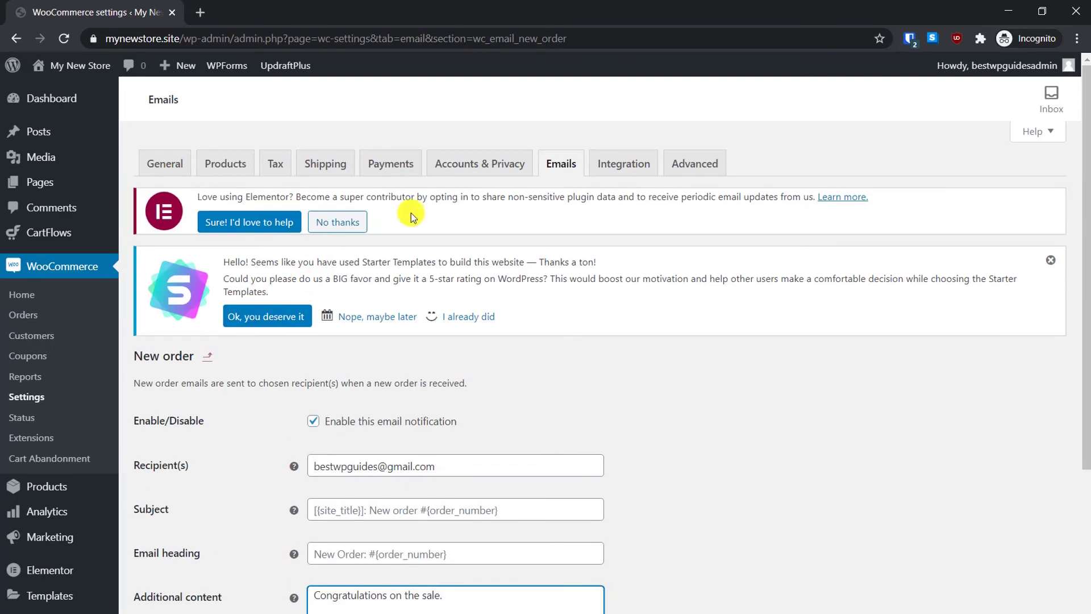
- Review the Advanced page setup and endpoint settings, and open the list of all products
left_click(691, 157)
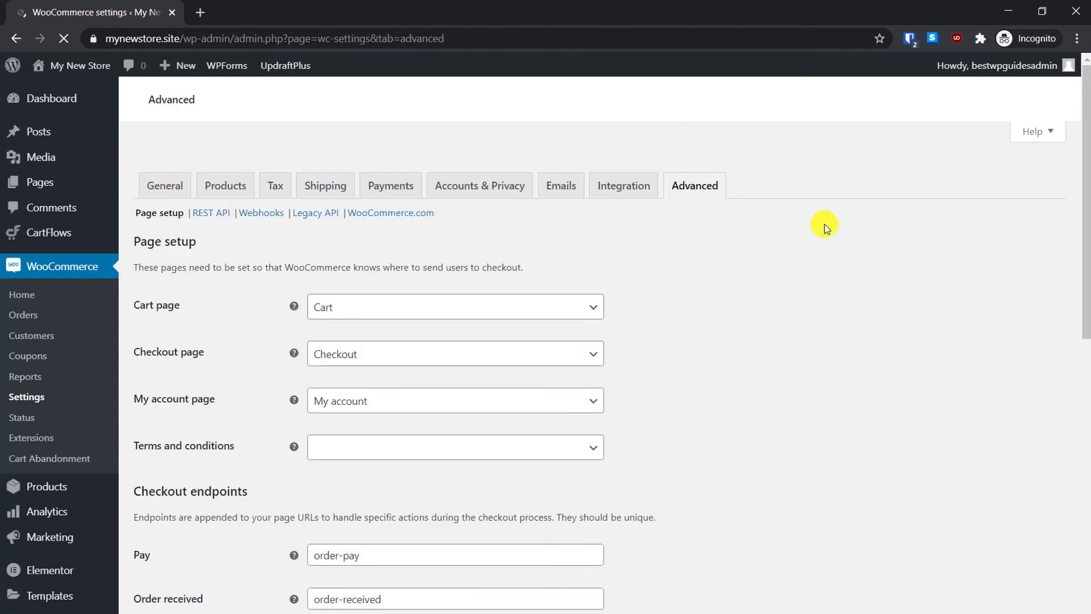
scroll(816, 234, "down", 8)
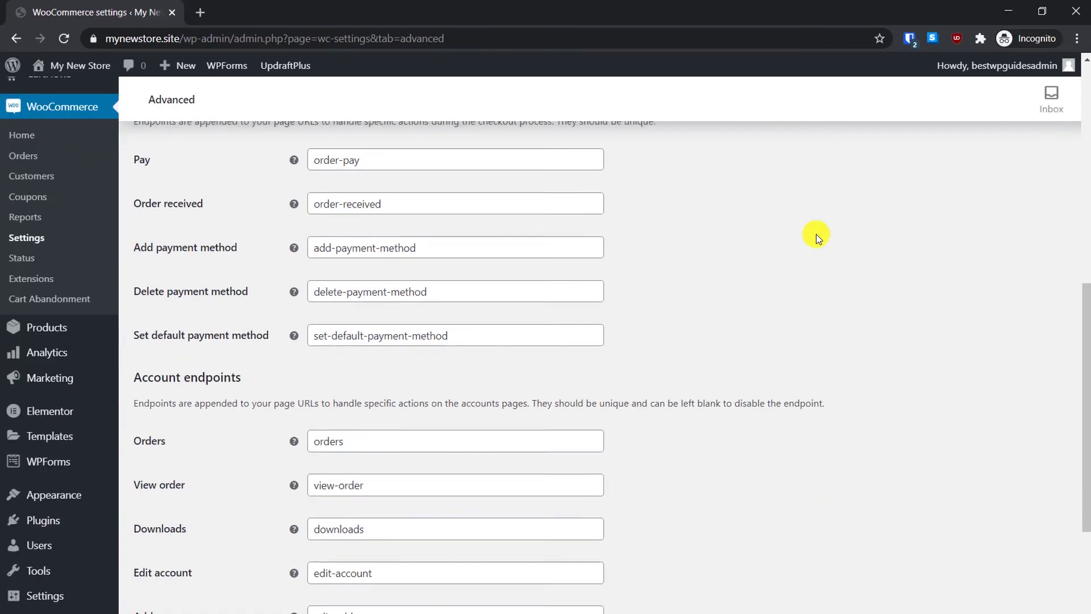
scroll(816, 234, "down", 3)
scroll(814, 233, "up", 12)
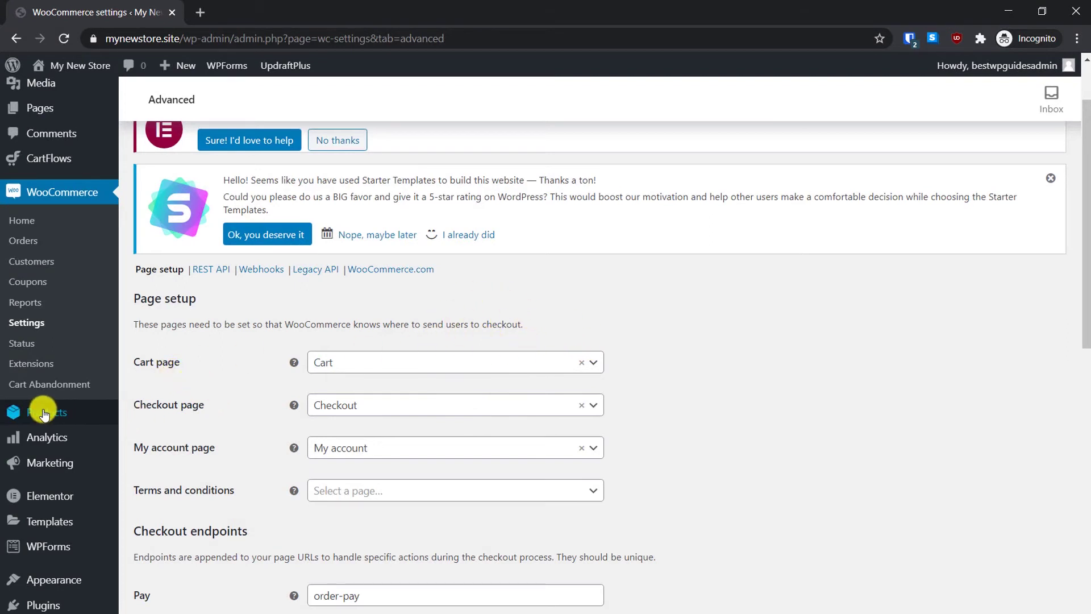
mouse_move(11, 411)
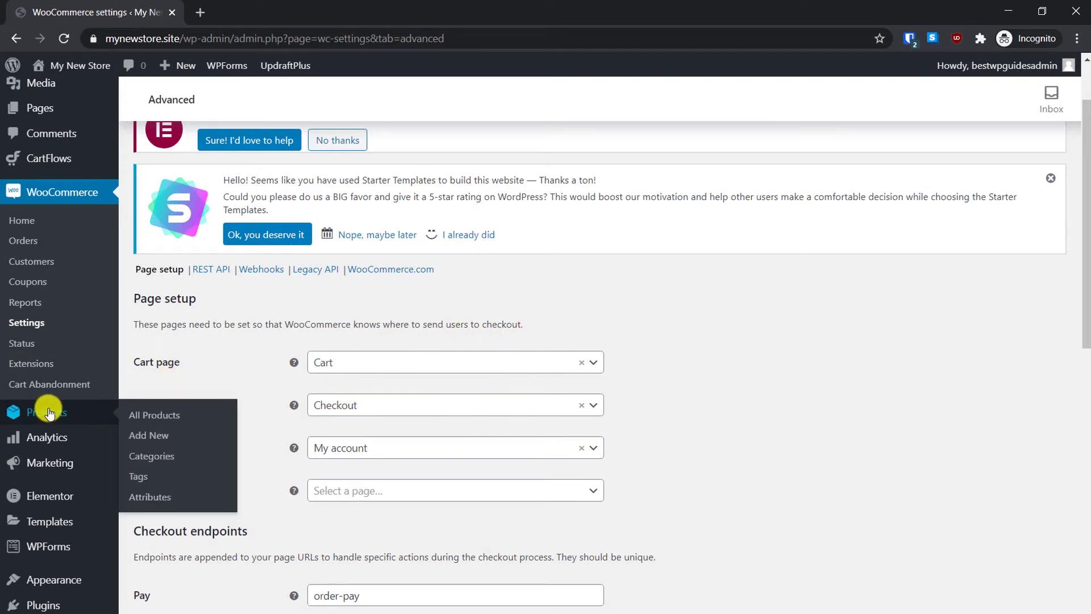
left_click(156, 417)
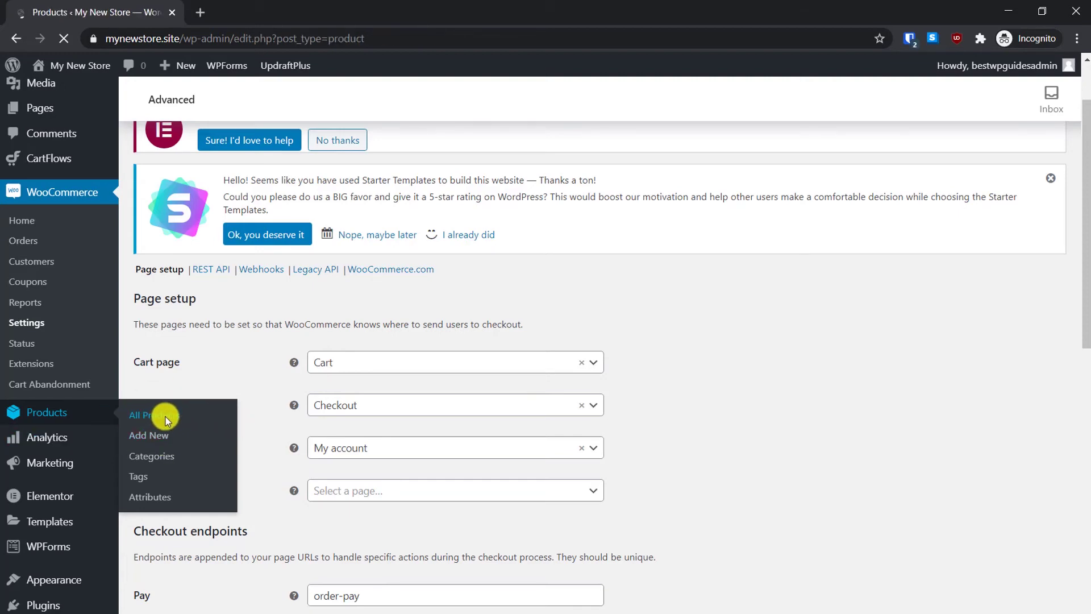
- Review the list of all products with their stock, prices and categories
scroll(301, 409, "down", 2)
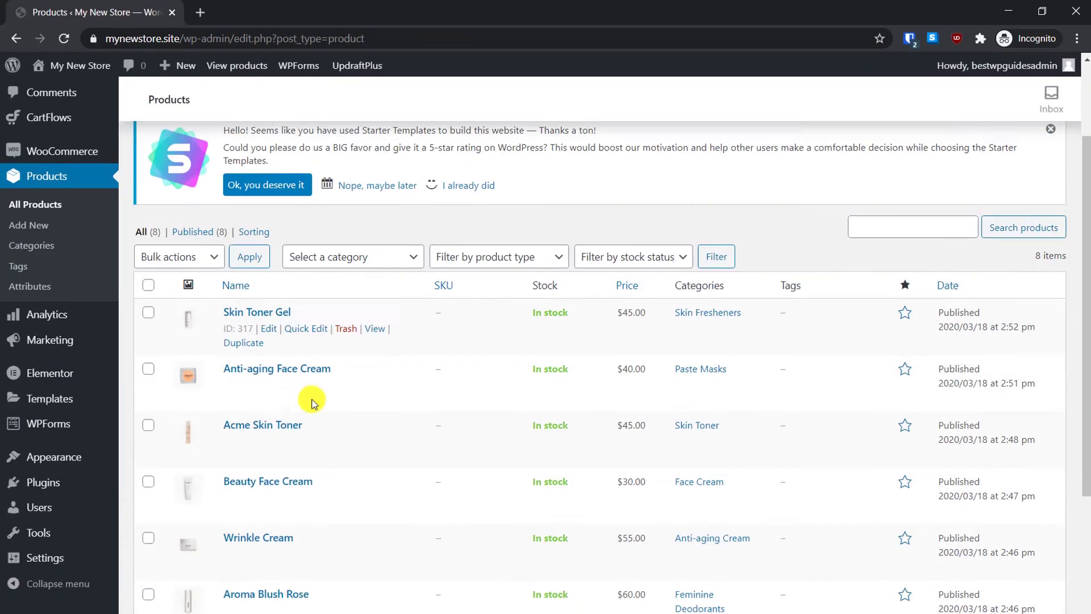
scroll(312, 402, "down", 4)
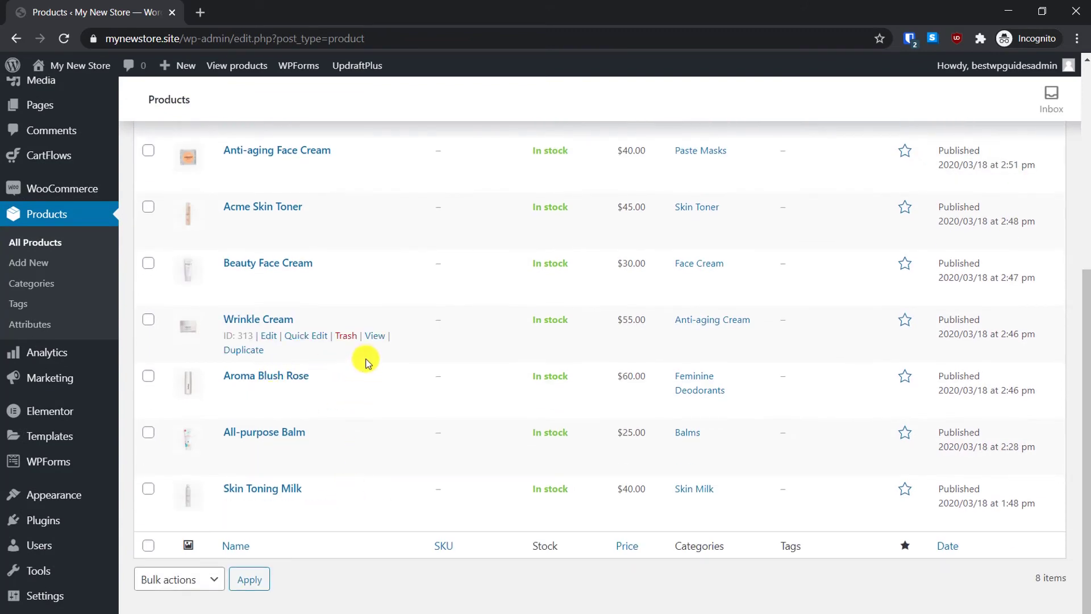
scroll(365, 362, "up", 5)
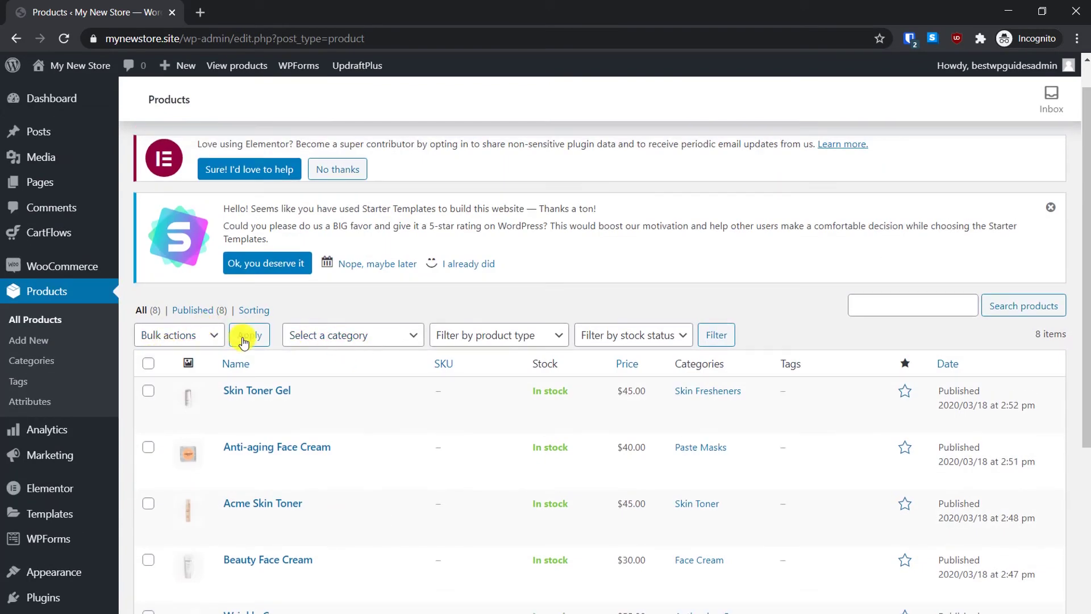
- Select all listed products and choose the Move to Trash bulk action without applying it
left_click(145, 364)
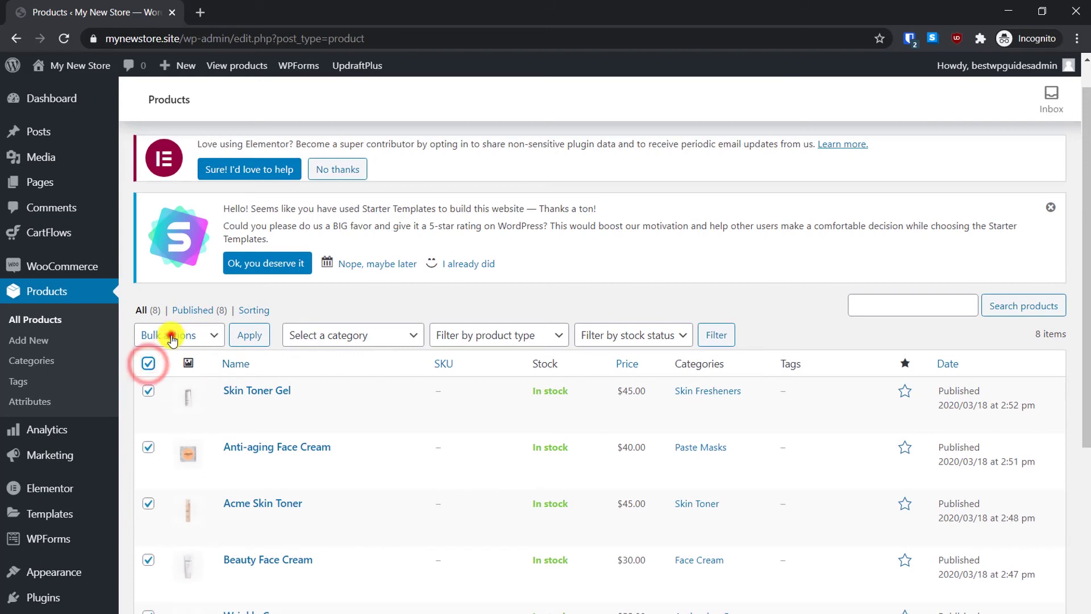
left_click(151, 335)
left_click(159, 385)
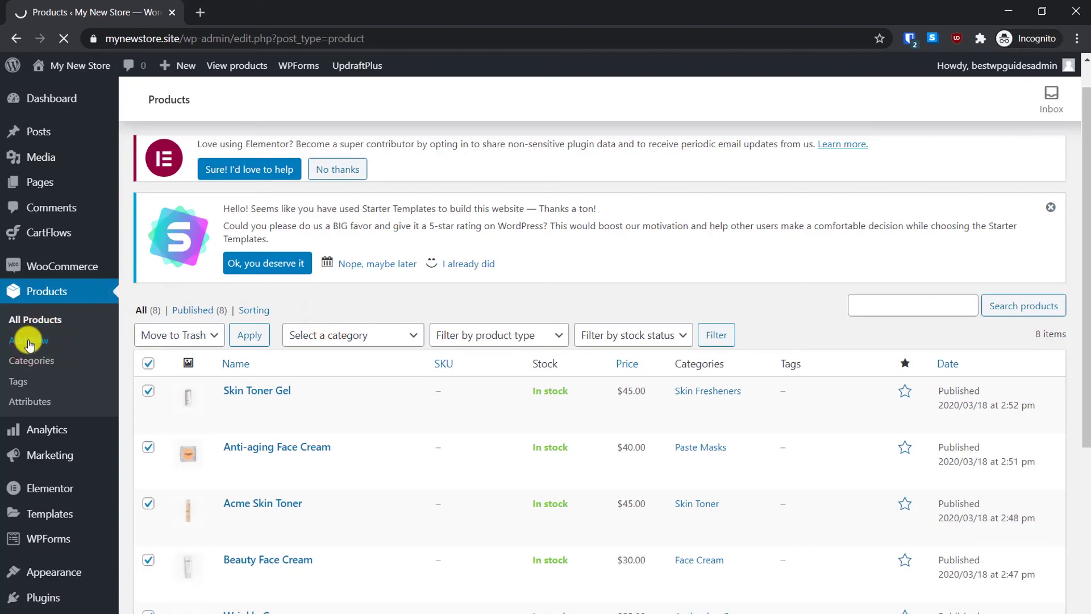
- Start a new product titled "T Shirt" with the description "This is a white t shirt made from cotton. etc."
left_click(32, 344)
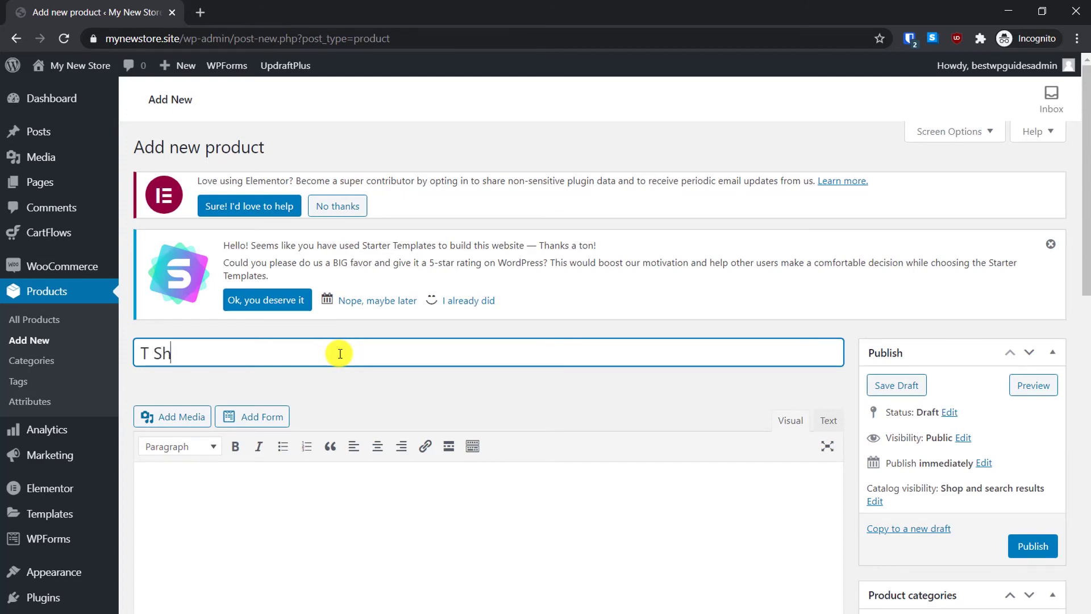
scroll(305, 374, "down", 4)
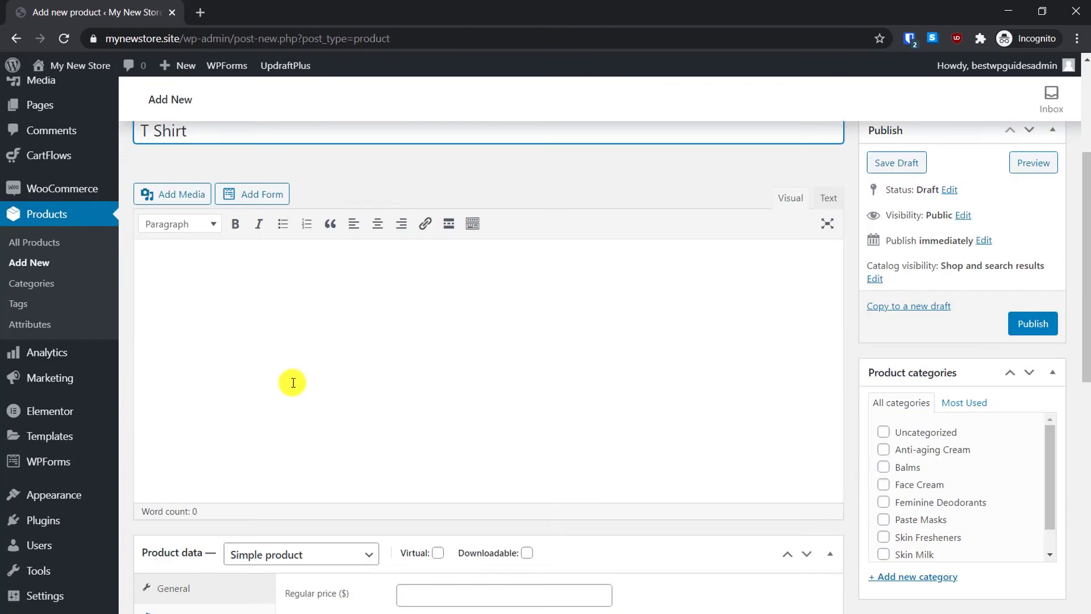
left_click(294, 307)
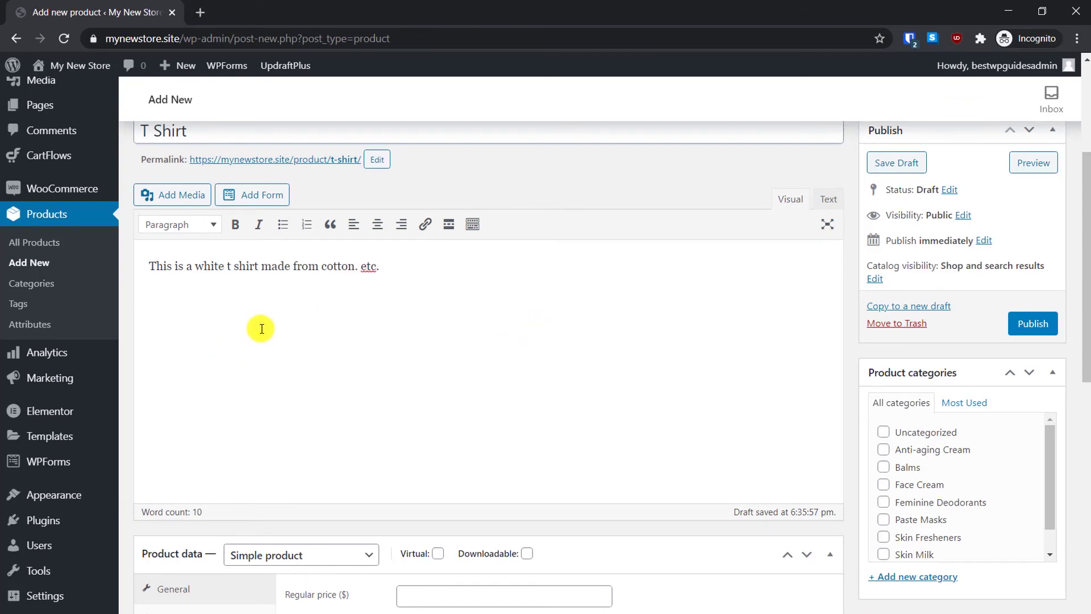
- Look through the available product types and collapse the Product data section
scroll(261, 329, "down", 5)
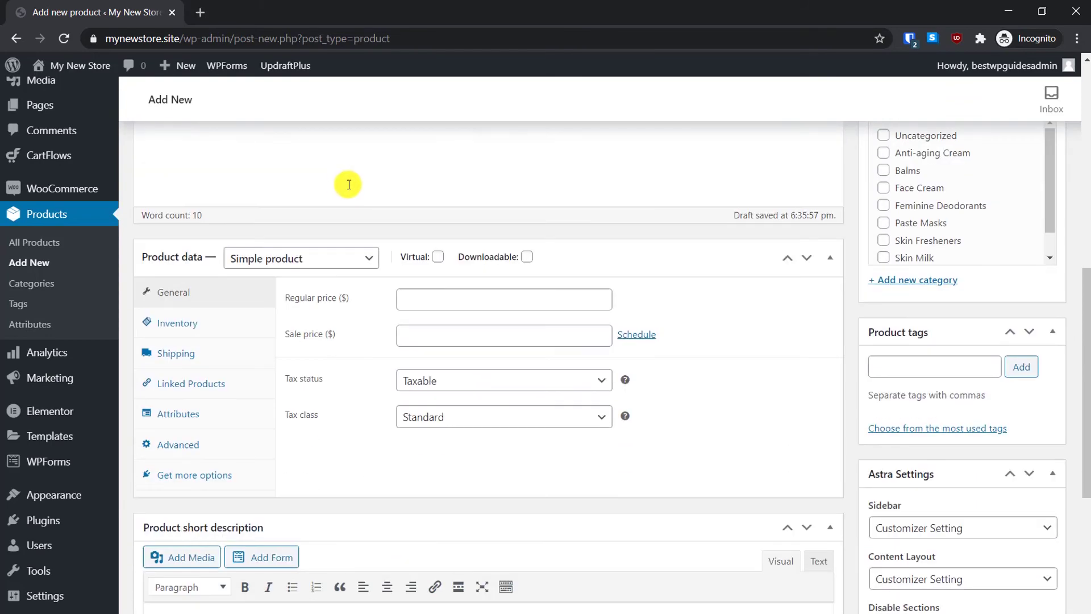
left_click(277, 263)
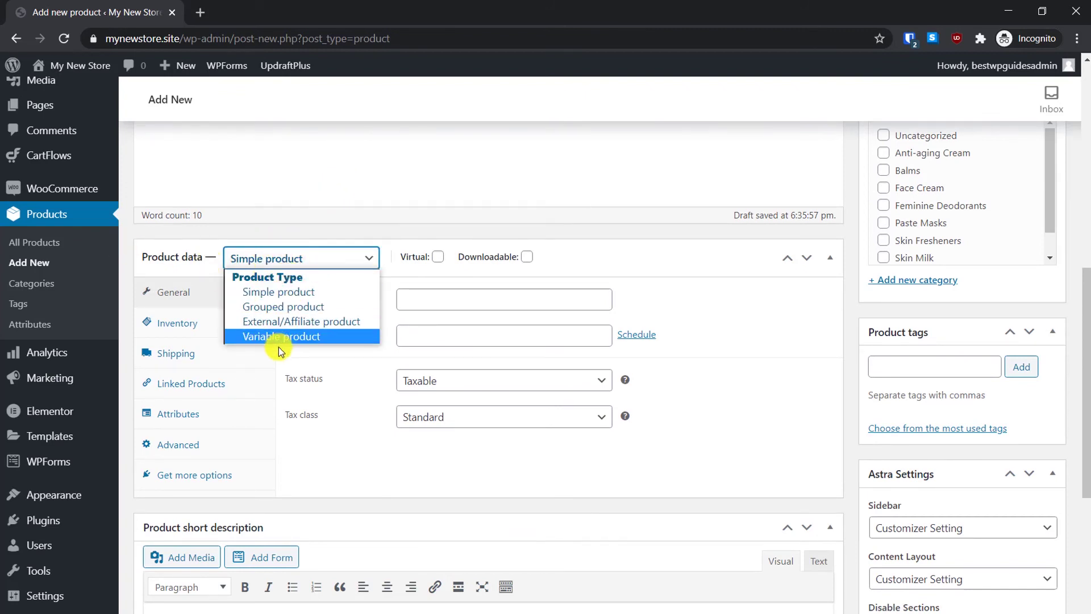
left_click(577, 261)
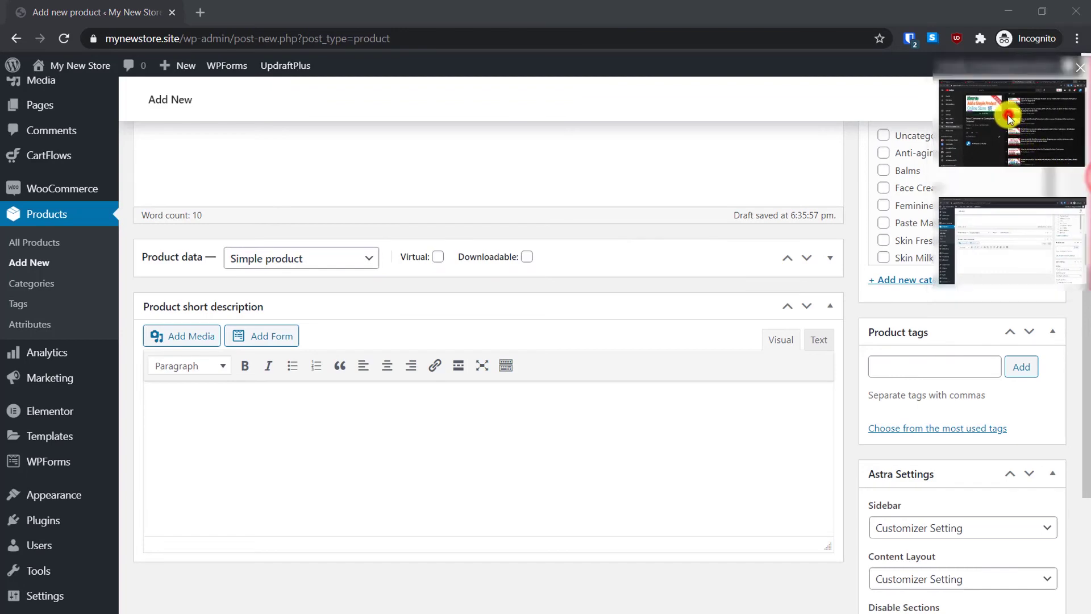
- Switch to YouTube to view the Woo Commerce Complete Tutorial playlist, and return to the new product page
left_click(1008, 116)
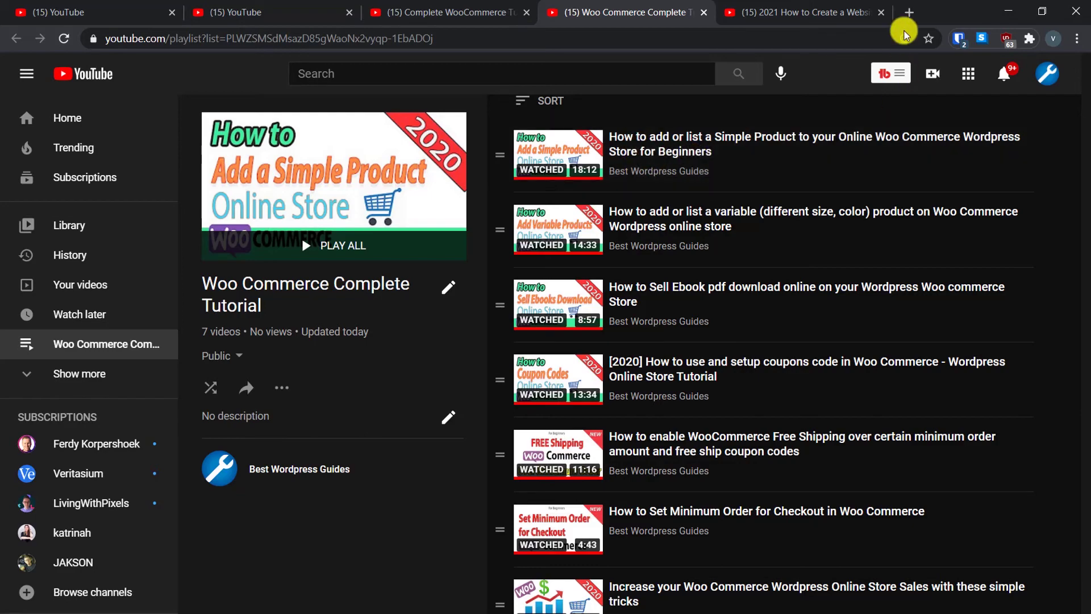
left_click(1004, 8)
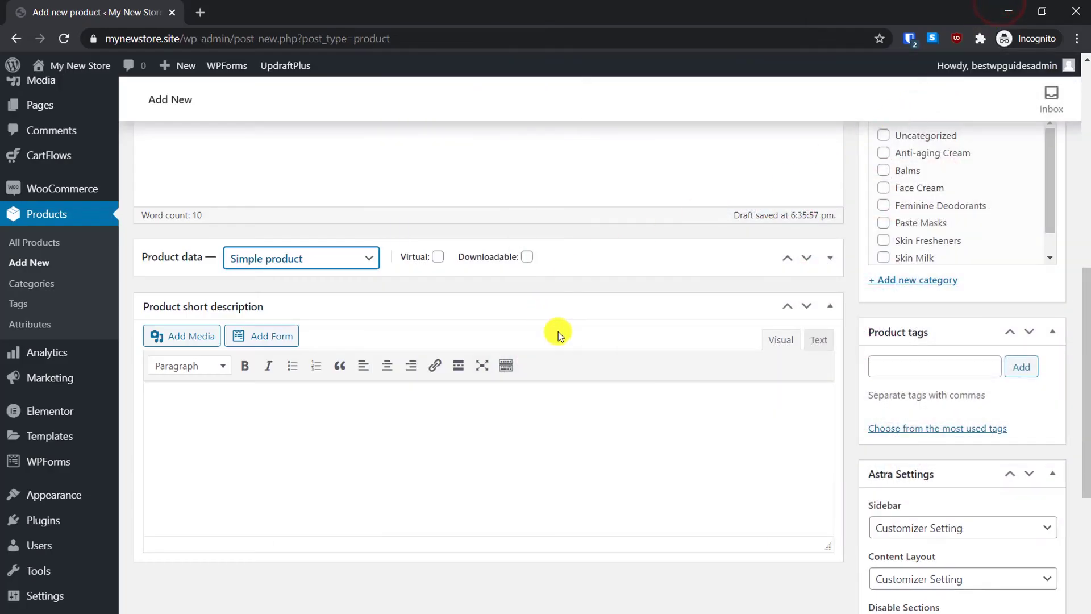
- Keep the type as Simple product and enter the short description "This is a very comfortable T Shirt"
left_click(284, 263)
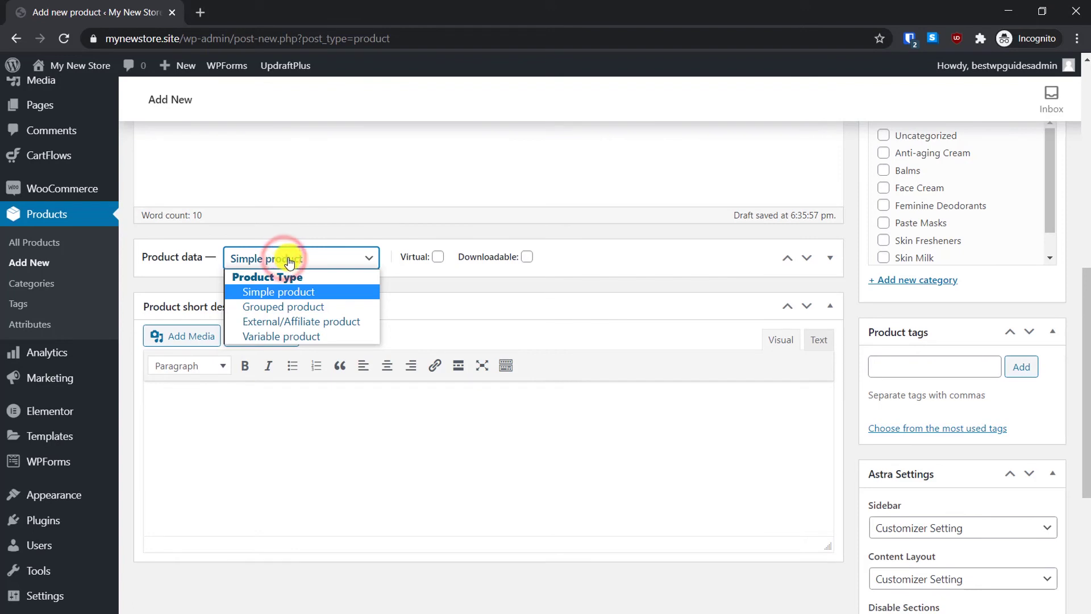
left_click(279, 292)
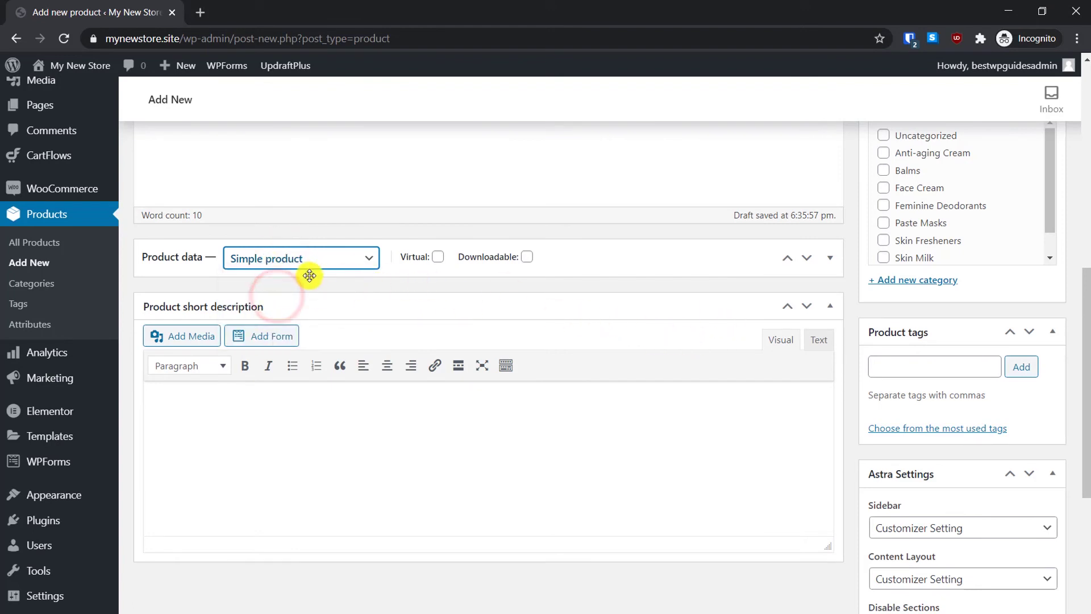
scroll(421, 287, "down", 3)
left_click(251, 299)
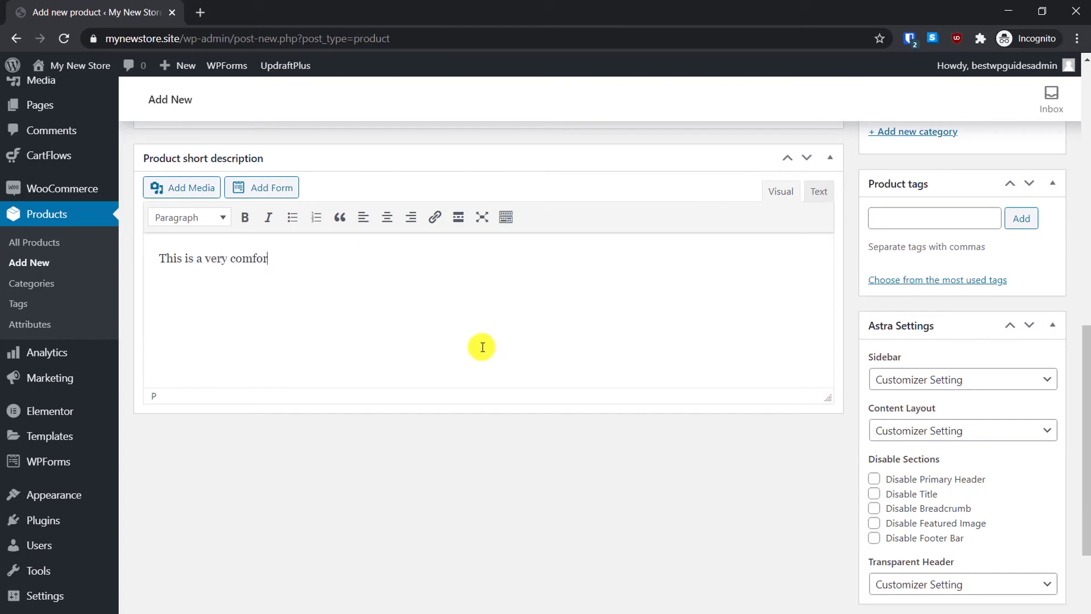
key("BackSpace")
type("T Shirt")
- Create a new product category named "T Shirt" for the product
scroll(938, 340, "up", 5)
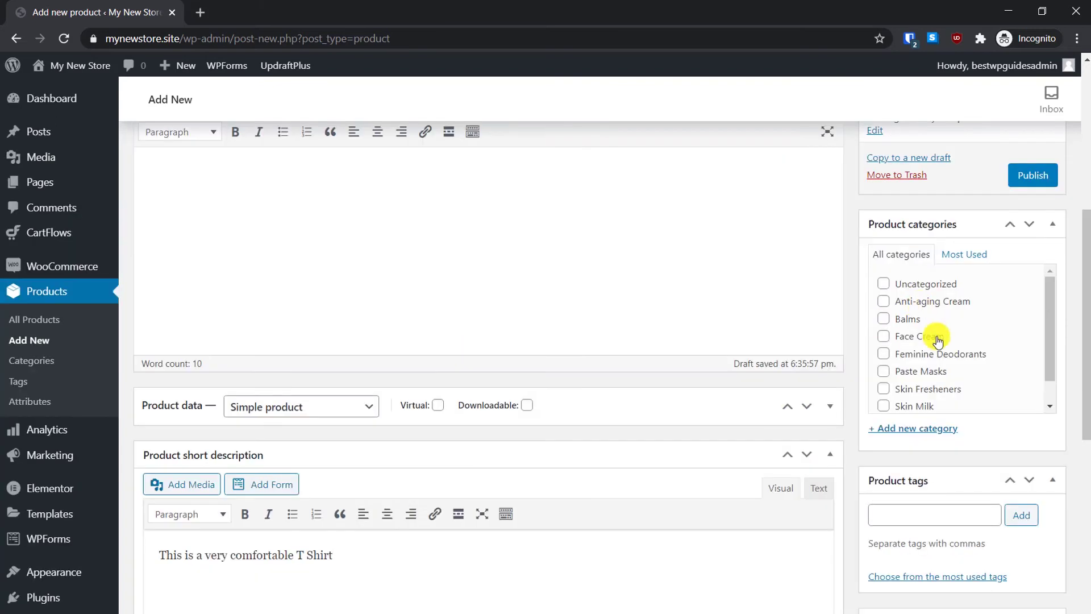
left_click(912, 430)
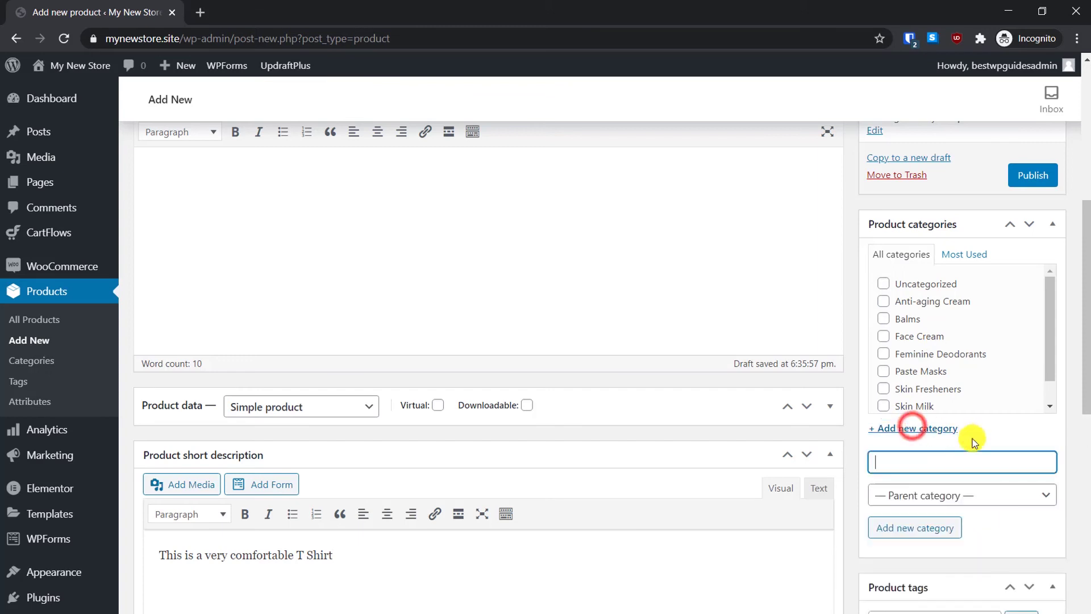
type("T Shirt")
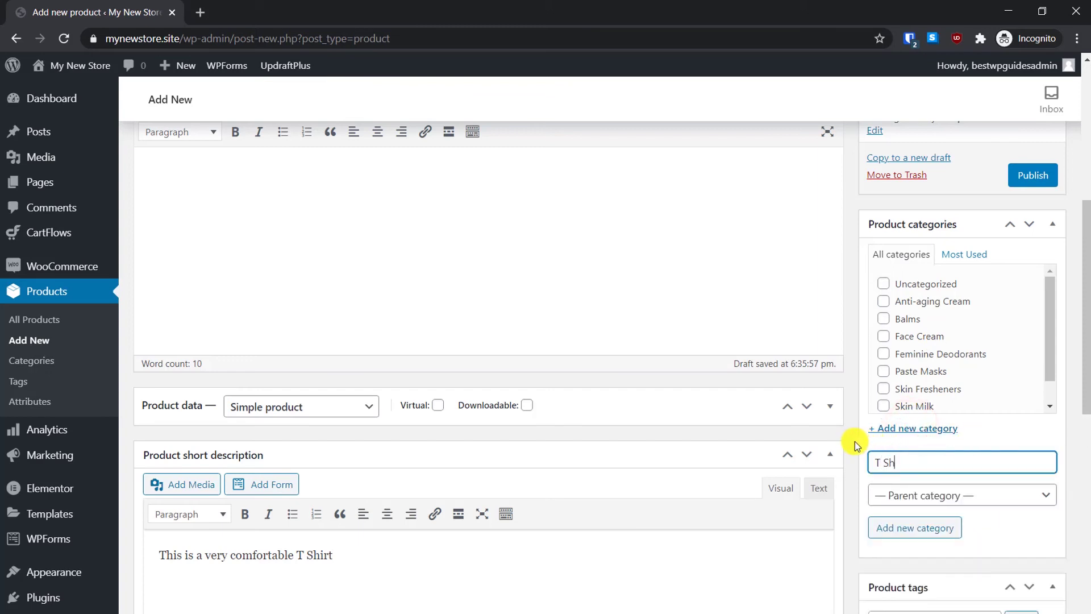
left_click(945, 528)
- Add the product tags "t shirt" and "men"
scroll(966, 319, "down", 1)
scroll(970, 312, "down", 4)
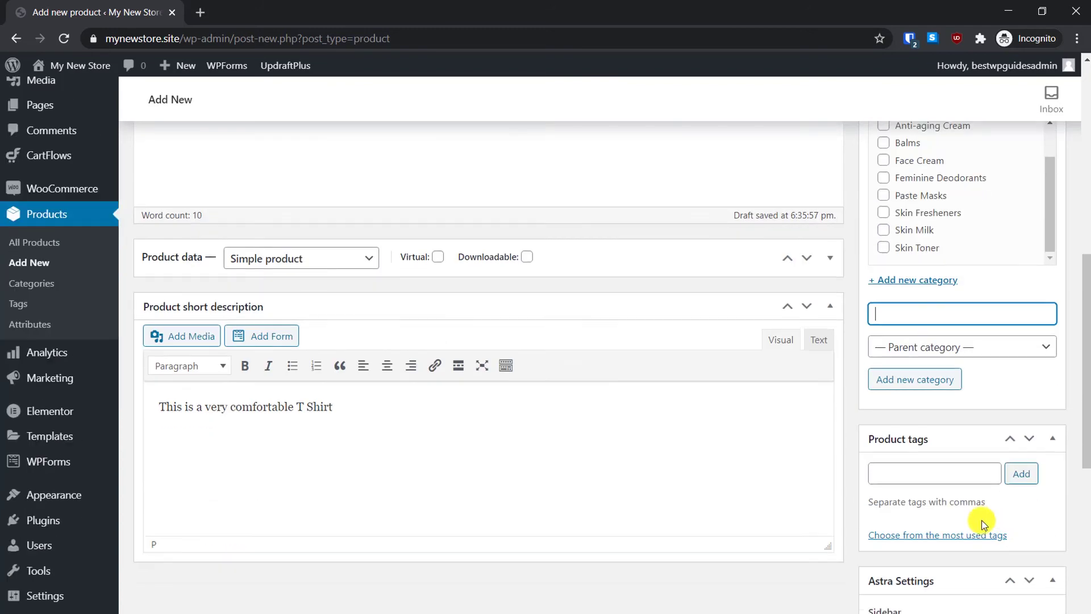
left_click(936, 397)
type("t")
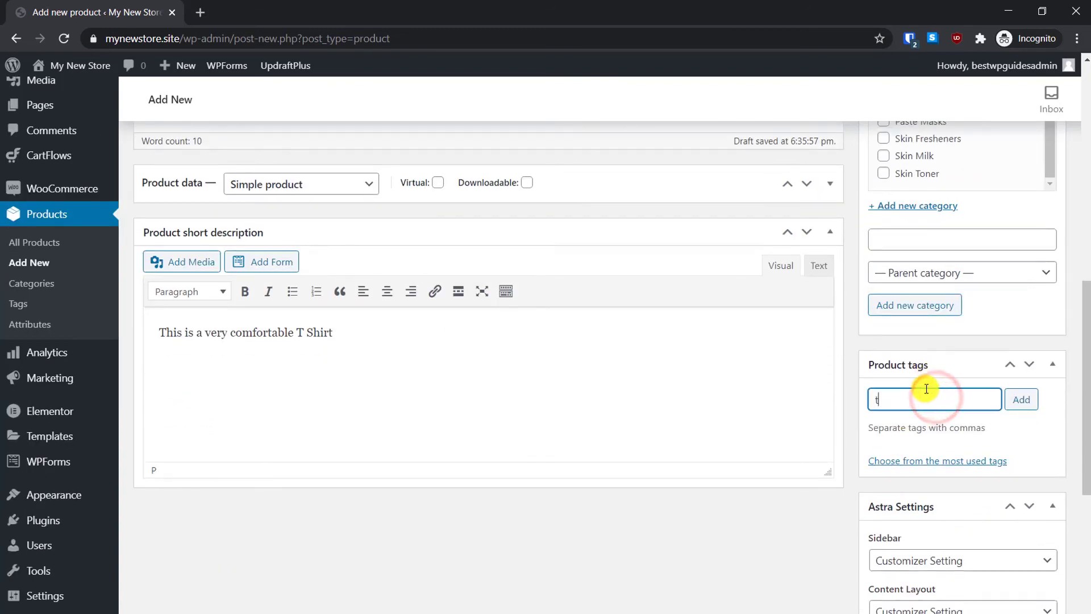
type(" shi")
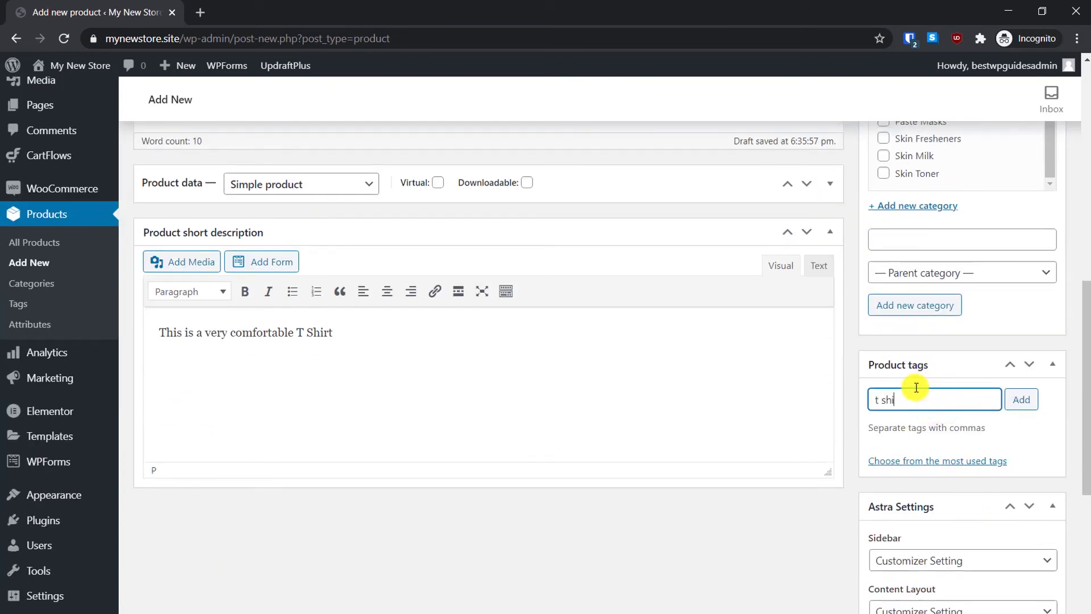
type("rt, men")
left_click(1022, 399)
- Set the folded flamingo shirt photo product-tshirt3.jpg from the media library as the product image
scroll(920, 597, "down", 5)
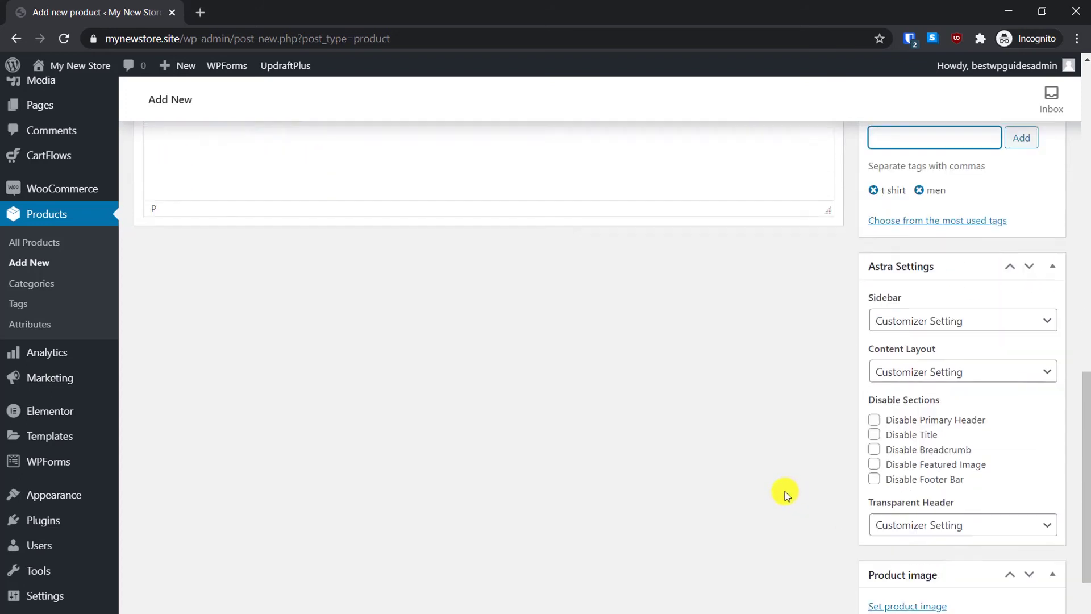
scroll(786, 491, "down", 2)
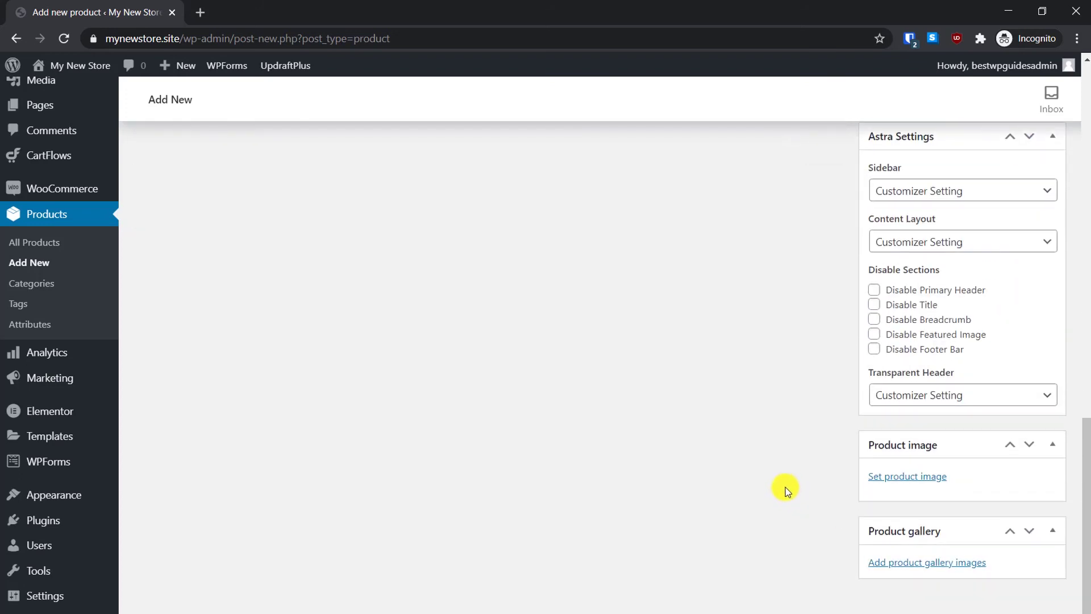
left_click(906, 480)
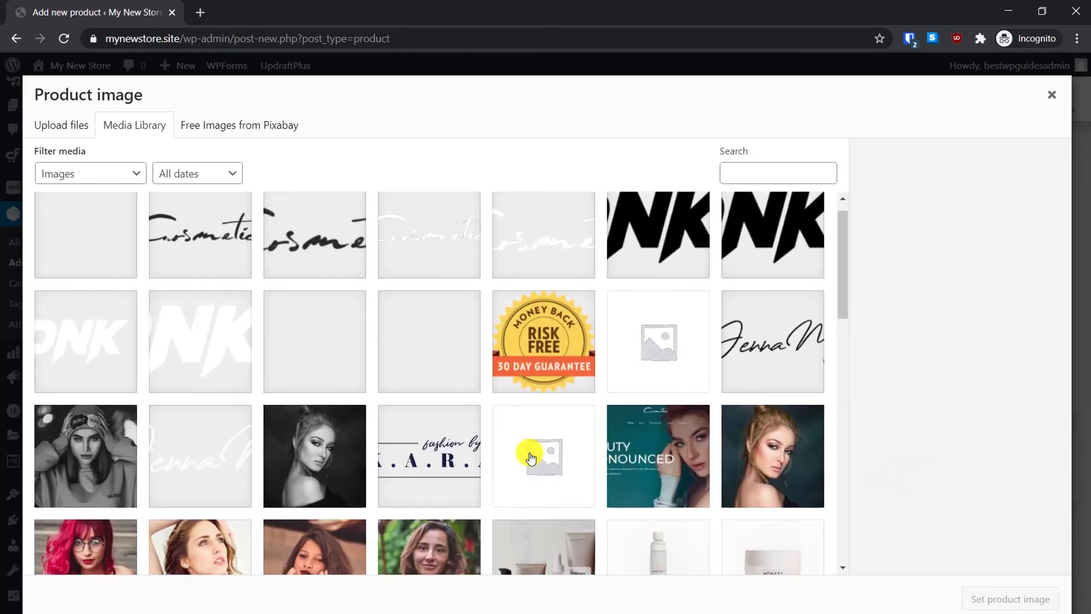
scroll(530, 454, "down", 8)
scroll(529, 455, "down", 4)
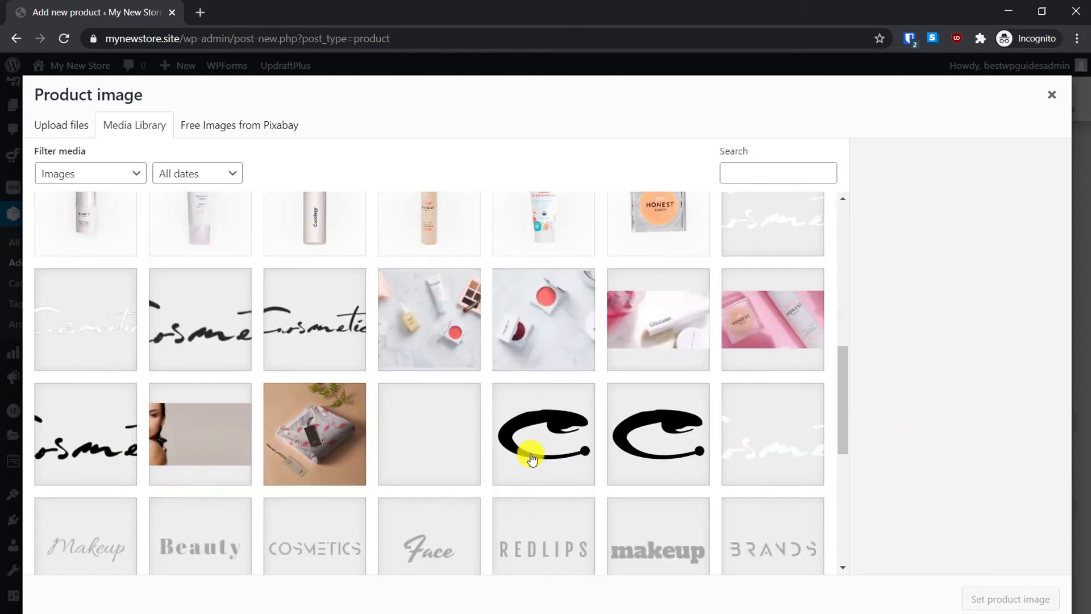
left_click(355, 295)
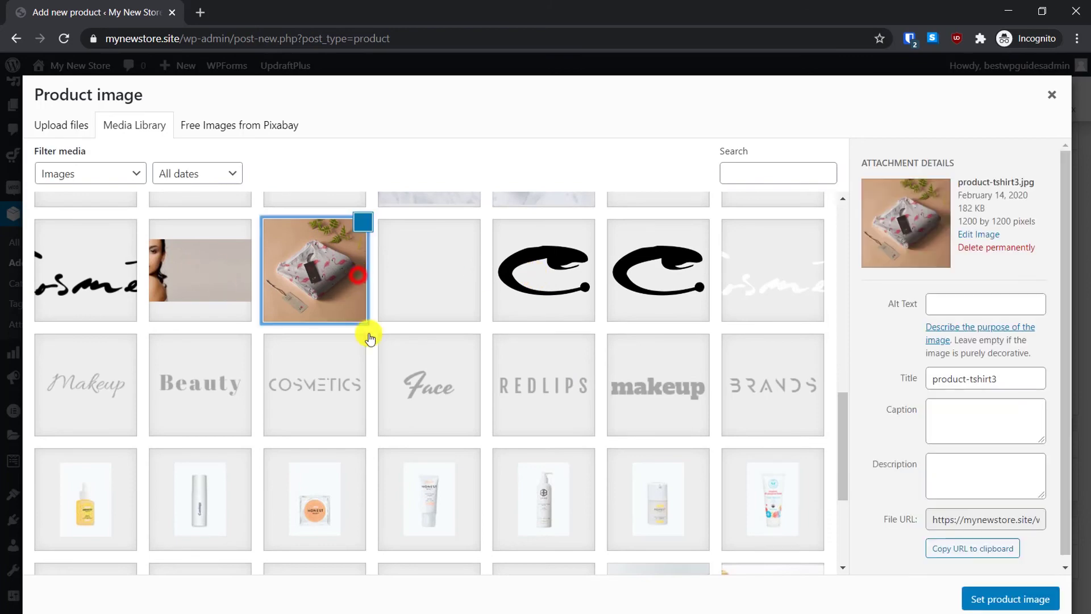
left_click(994, 598)
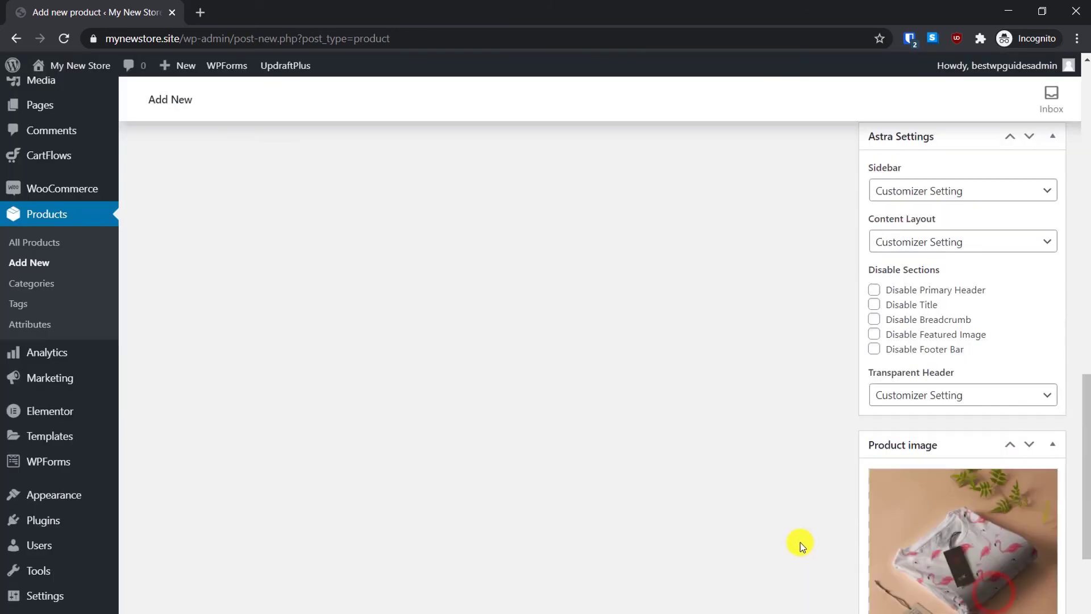
- Publish the T Shirt product
scroll(841, 523, "down", 4)
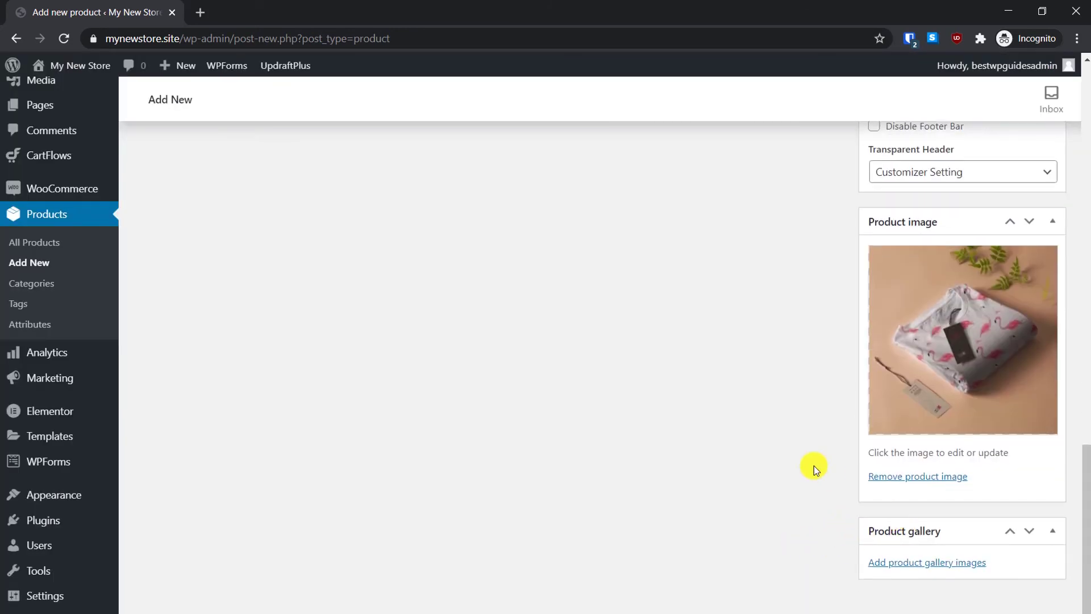
scroll(814, 466, "up", 15)
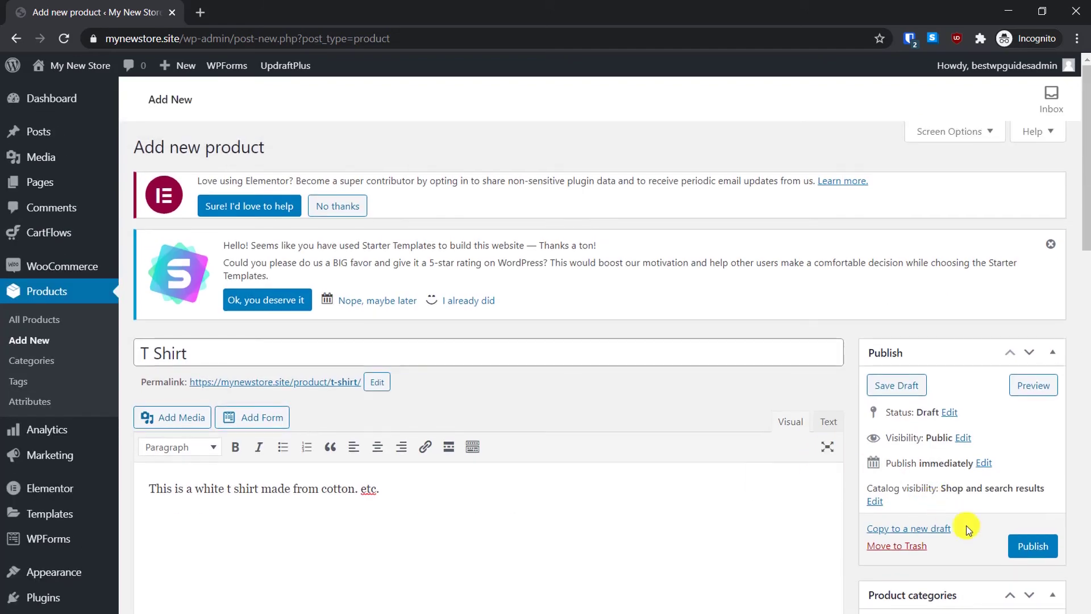
left_click(1035, 547)
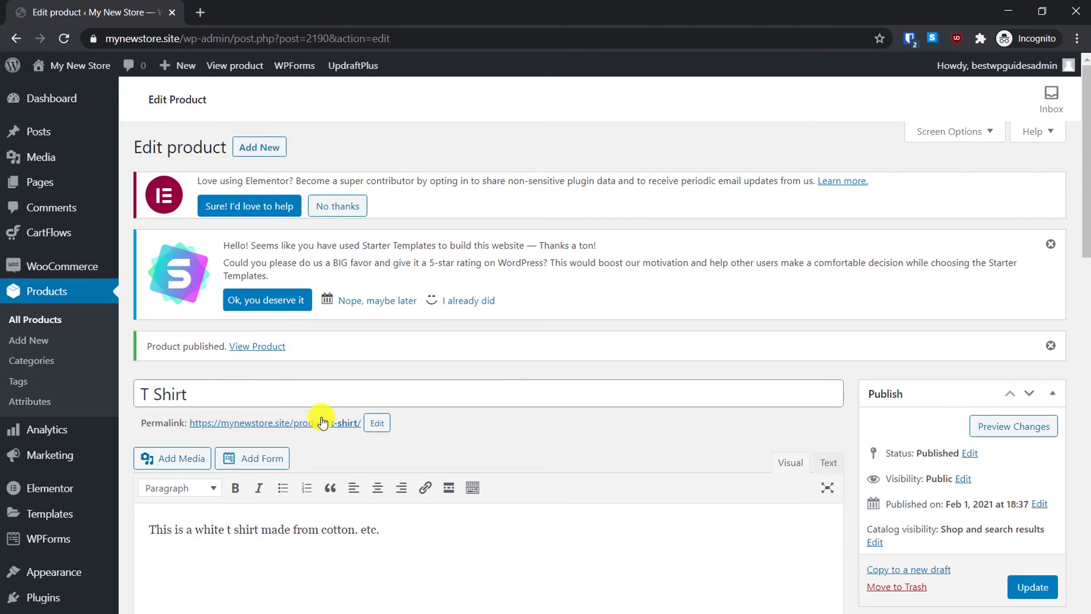
- Open the T Shirt product's permalink in a new tab and review its title, image, descriptions, category and tags
right_click(323, 423)
left_click(338, 427)
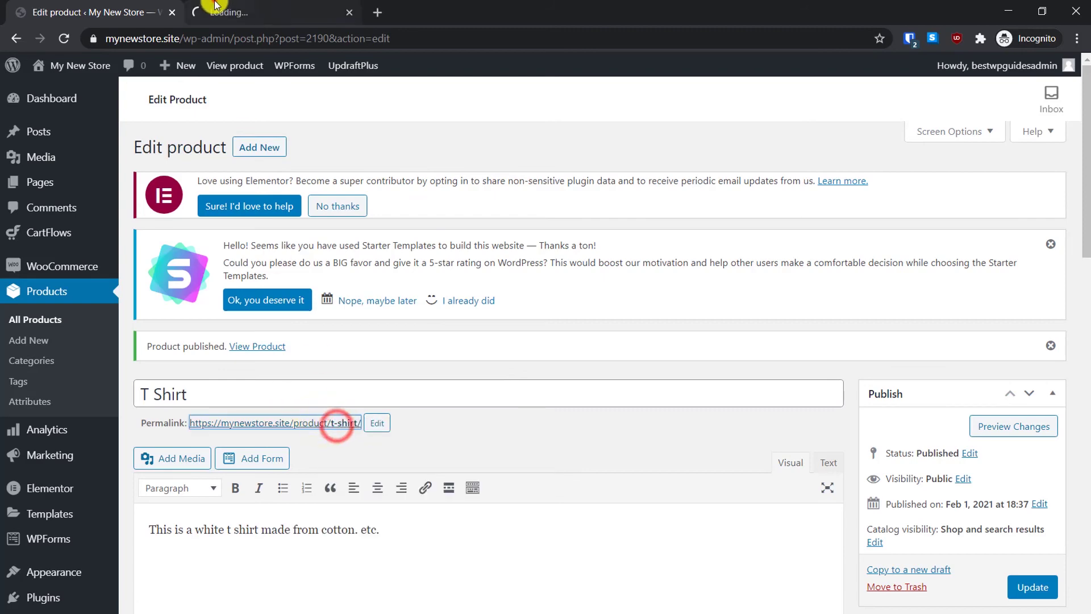
left_click(222, 11)
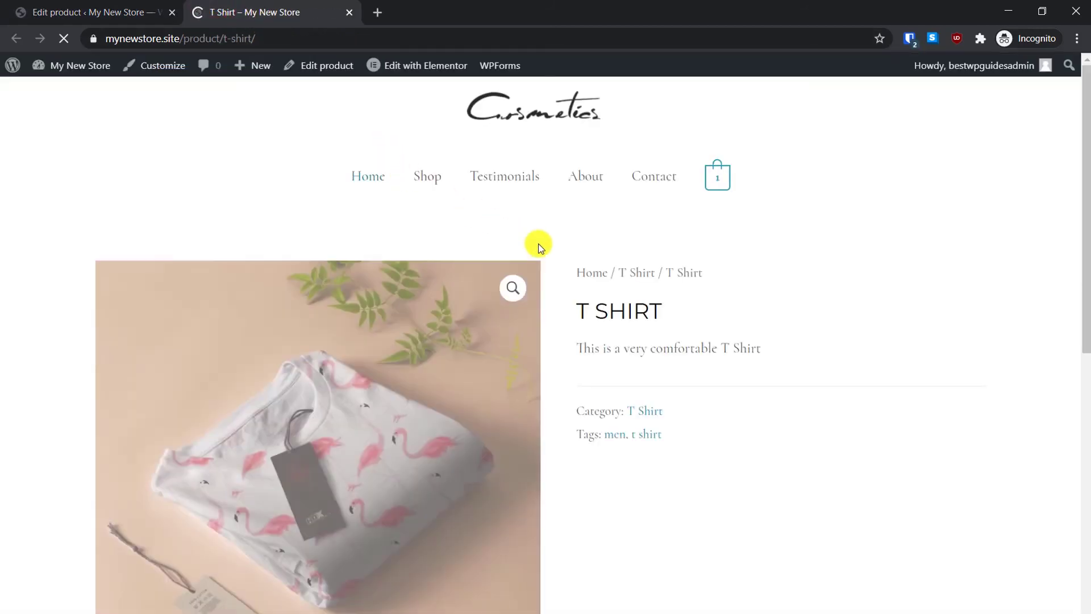
scroll(624, 419, "down", 4)
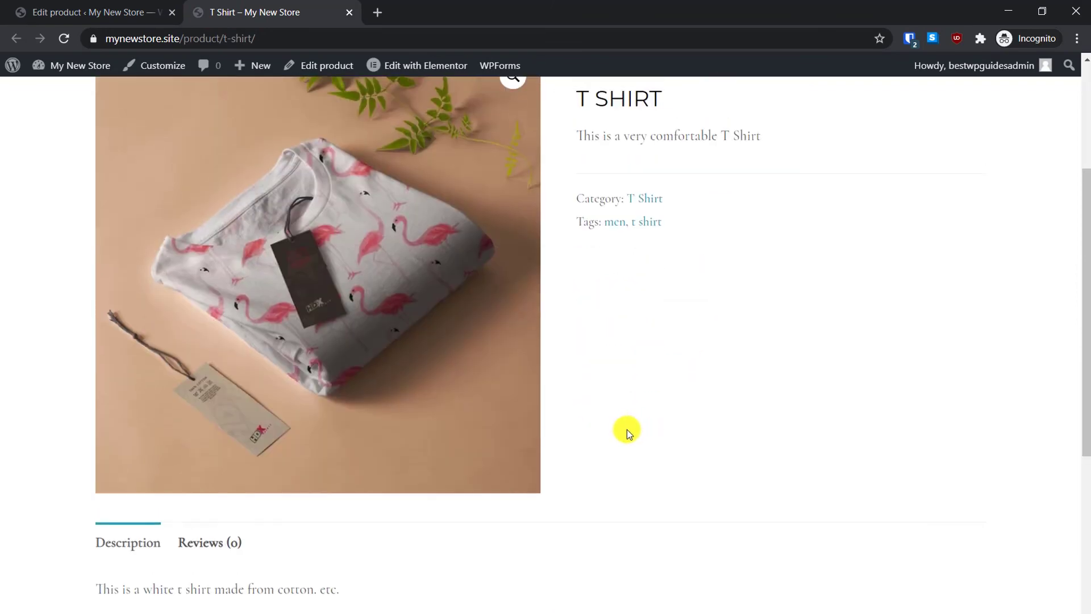
scroll(626, 429, "up", 2)
left_click_drag(575, 233, 686, 233)
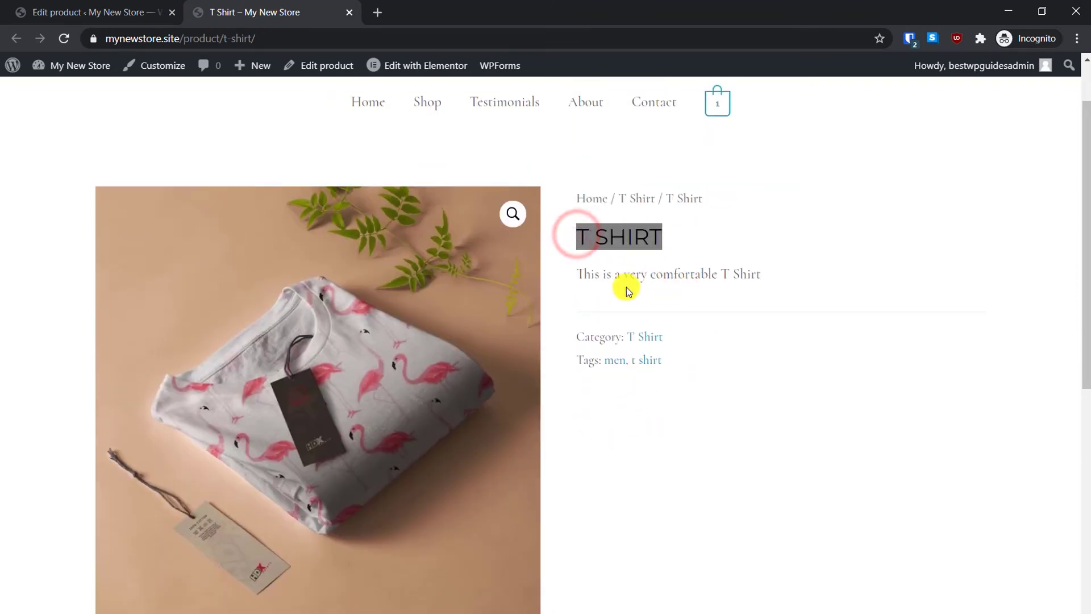
- Review the T Shirt page's short description, long description and Reviews section
left_click_drag(582, 268, 768, 270)
left_click(792, 366)
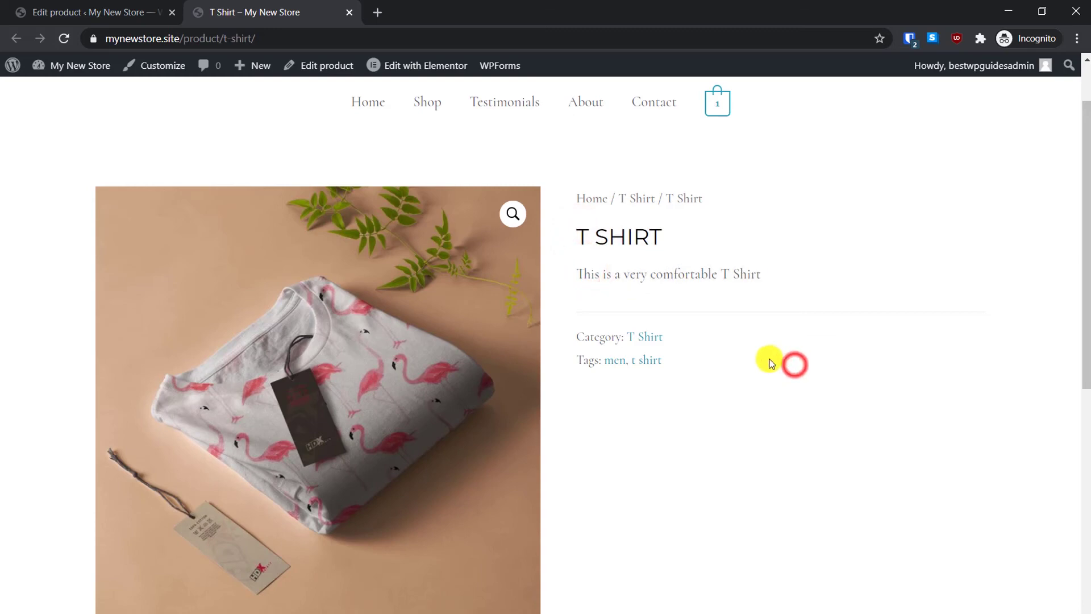
scroll(767, 360, "down", 5)
scroll(453, 284, "down", 3)
left_click_drag(85, 232, 398, 241)
left_click(414, 263)
left_click(193, 188)
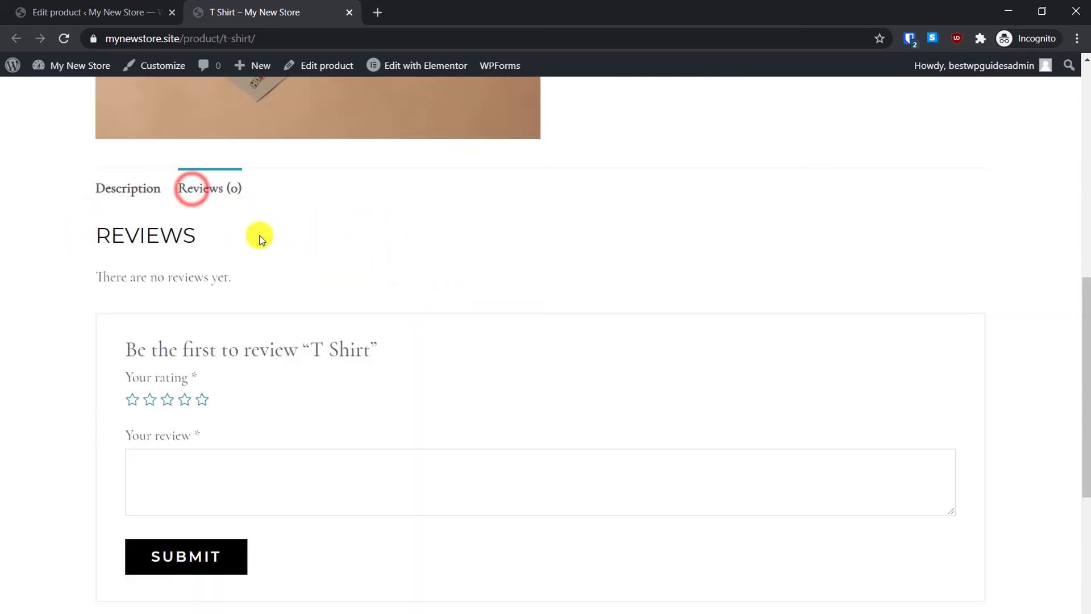
scroll(419, 352, "up", 10)
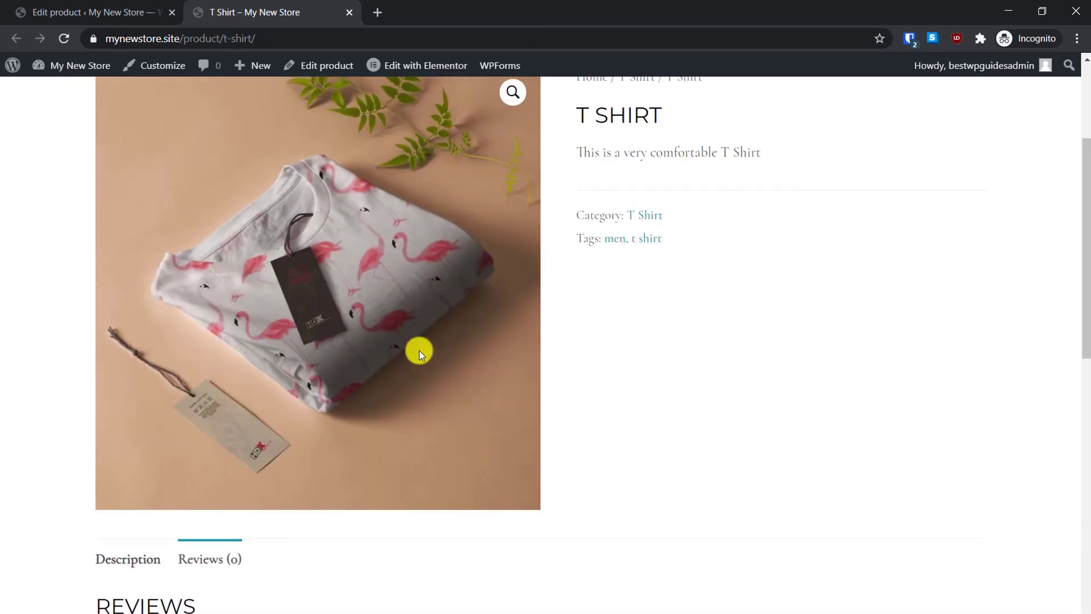
- Return to the product editor, leave it without saving, and review the store's product categories list
left_click(117, 12)
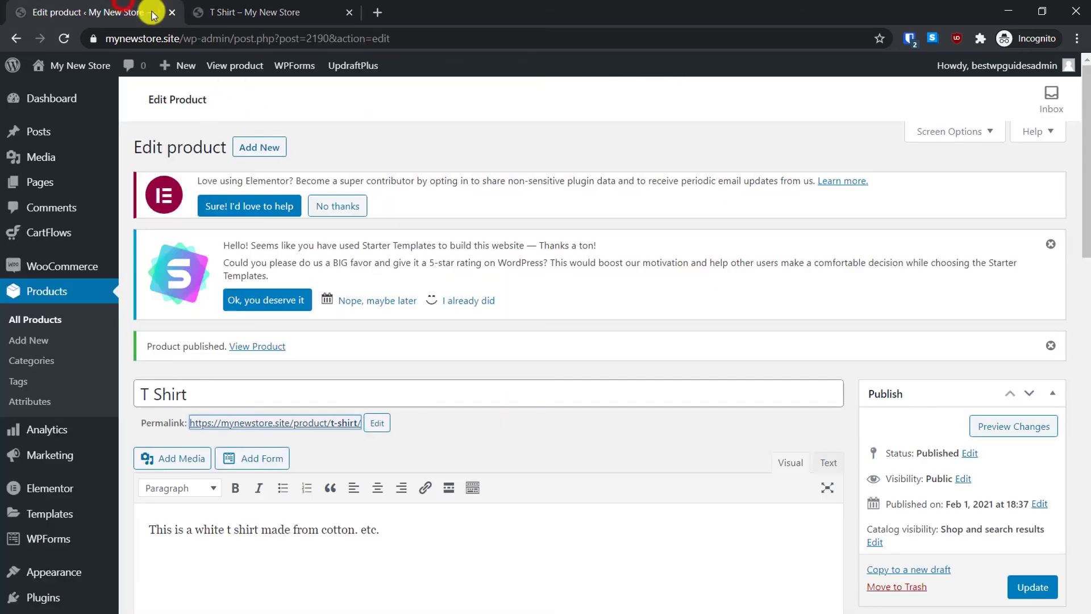
left_click(36, 366)
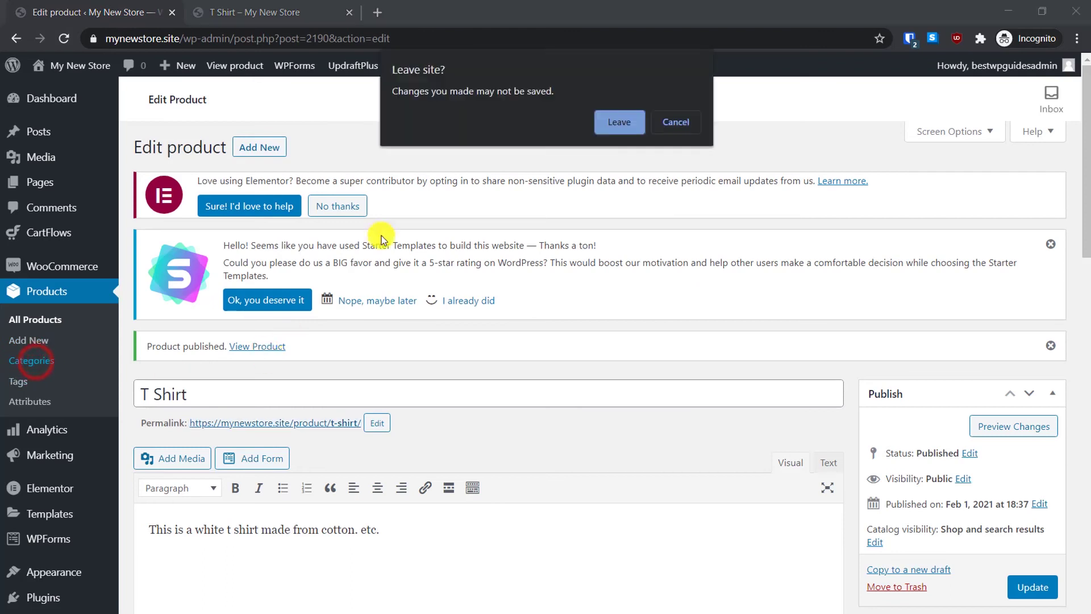
left_click(622, 122)
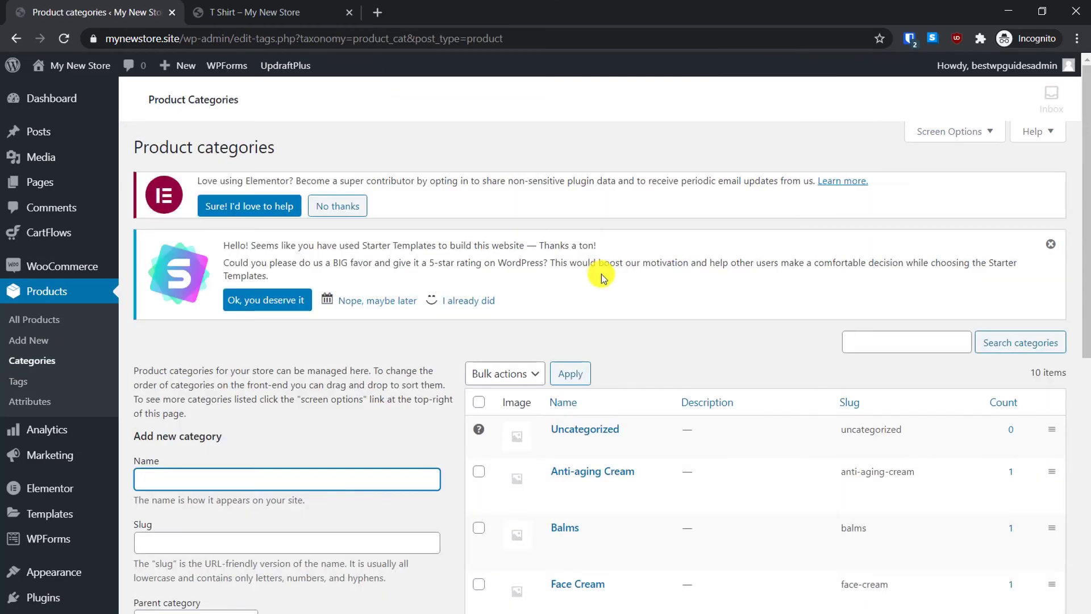
scroll(580, 360, "down", 9)
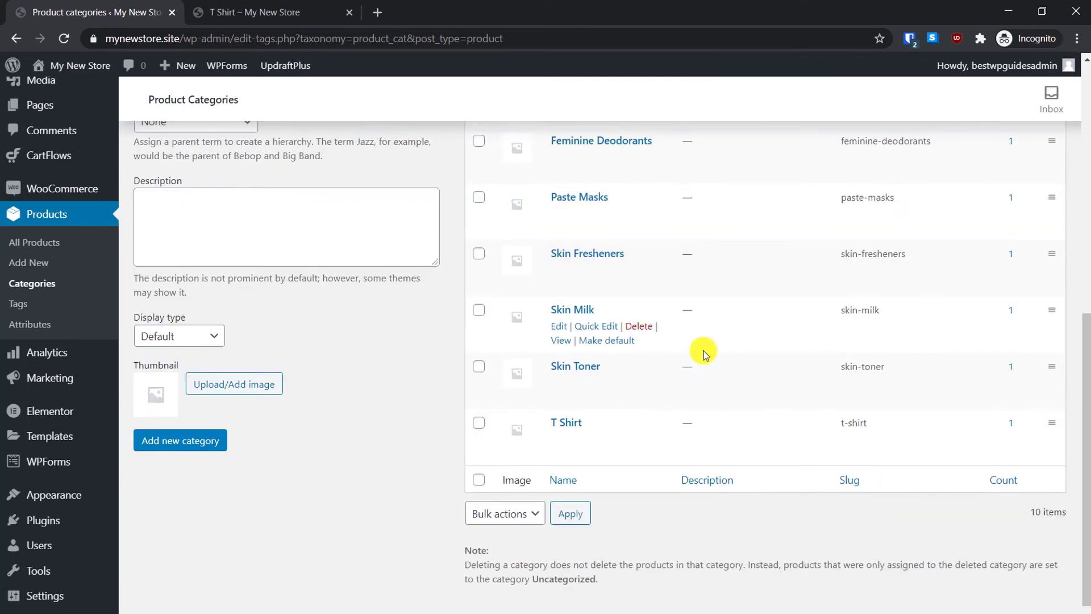
scroll(704, 353, "up", 8)
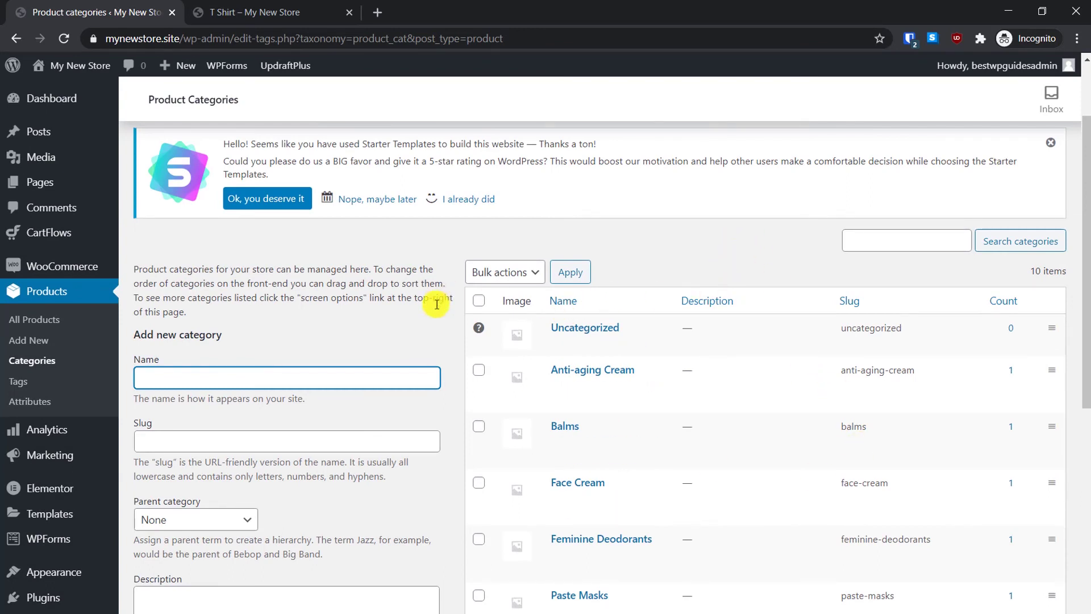
- Select all product categories and check the available bulk actions without applying any
left_click(479, 300)
left_click(487, 271)
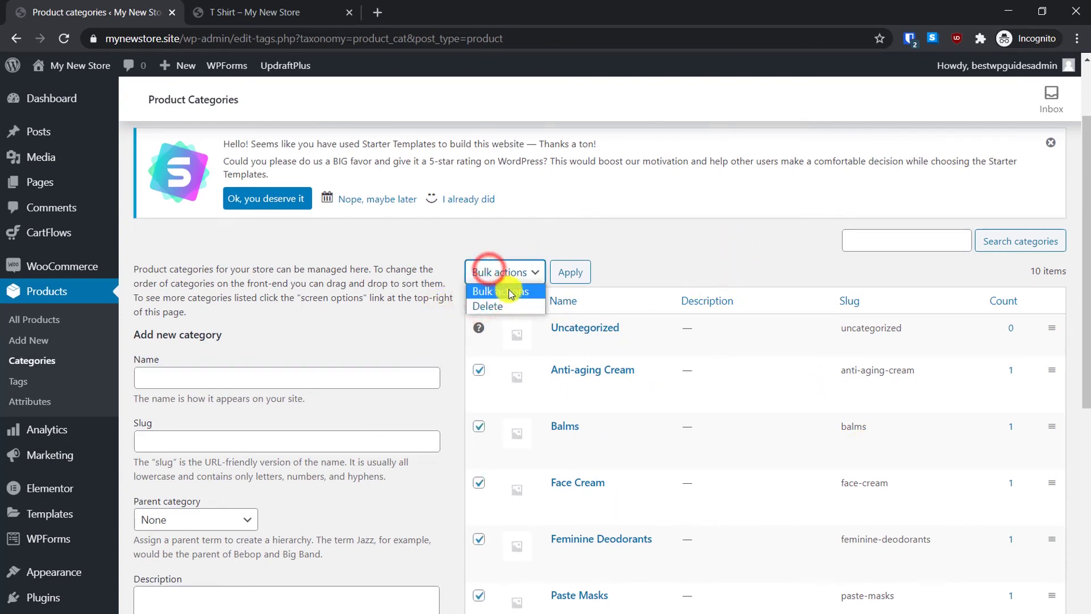
left_click(488, 269)
scroll(654, 267, "up", 2)
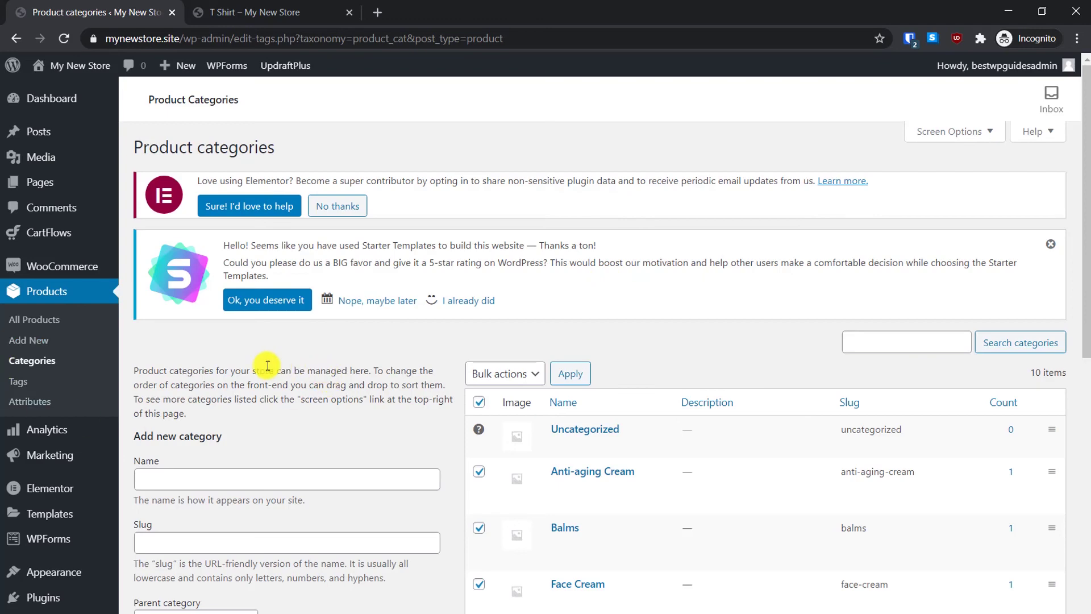
scroll(168, 379, "down", 1)
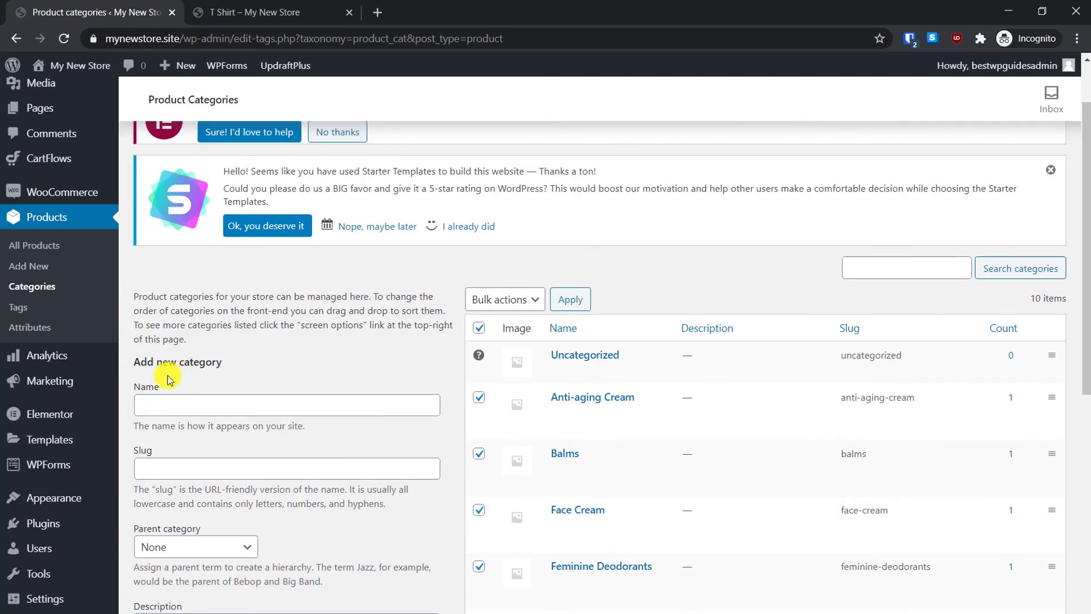
- Create the store's first WooCommerce coupon with the code 50off
mouse_move(61, 191)
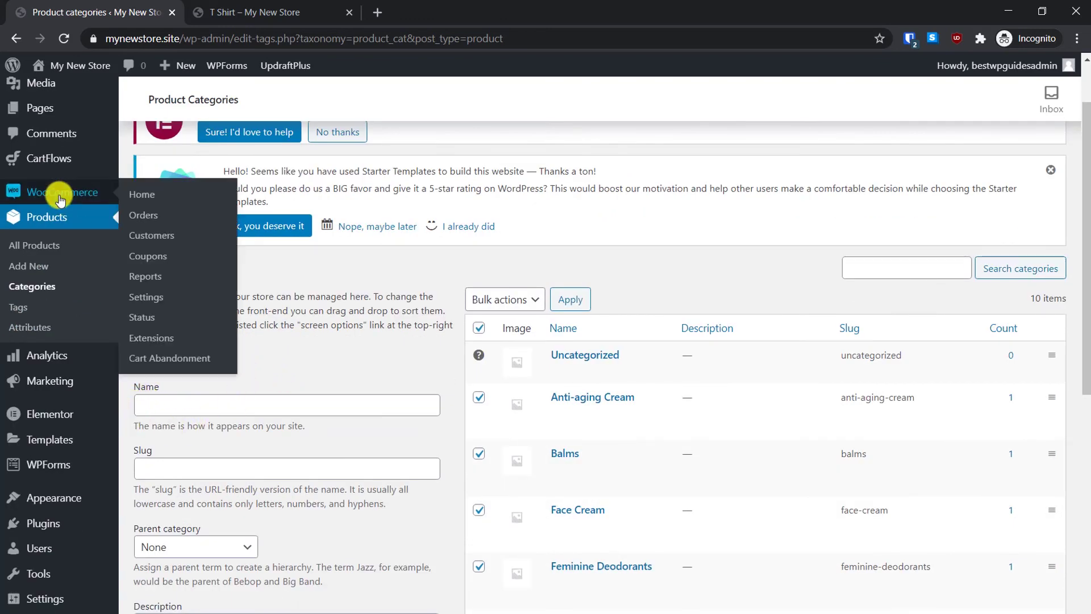
left_click(157, 259)
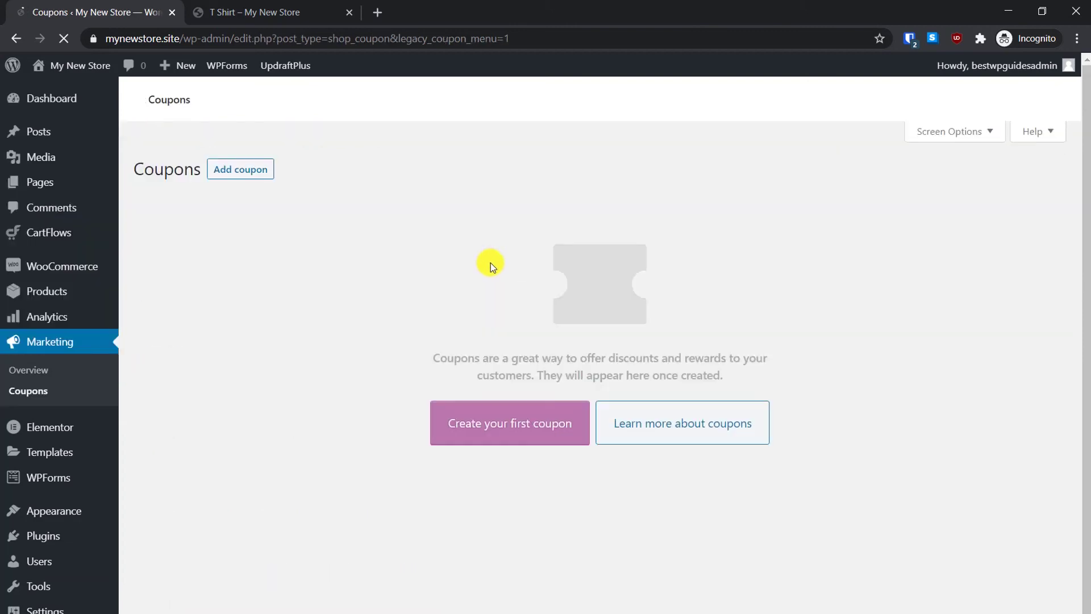
scroll(574, 366, "down", 4)
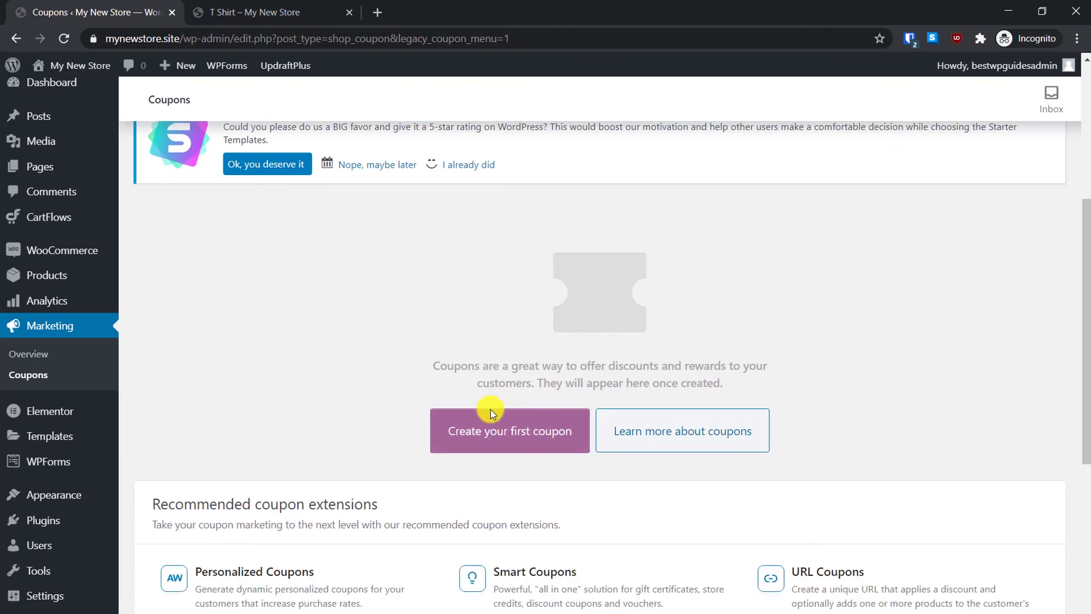
left_click(532, 420)
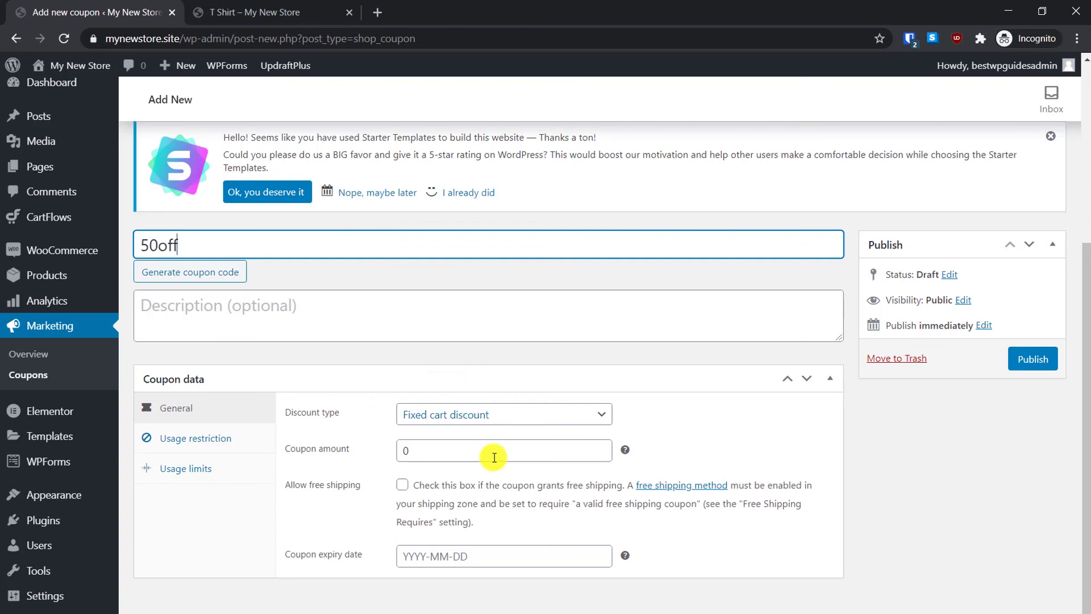
left_click(470, 413)
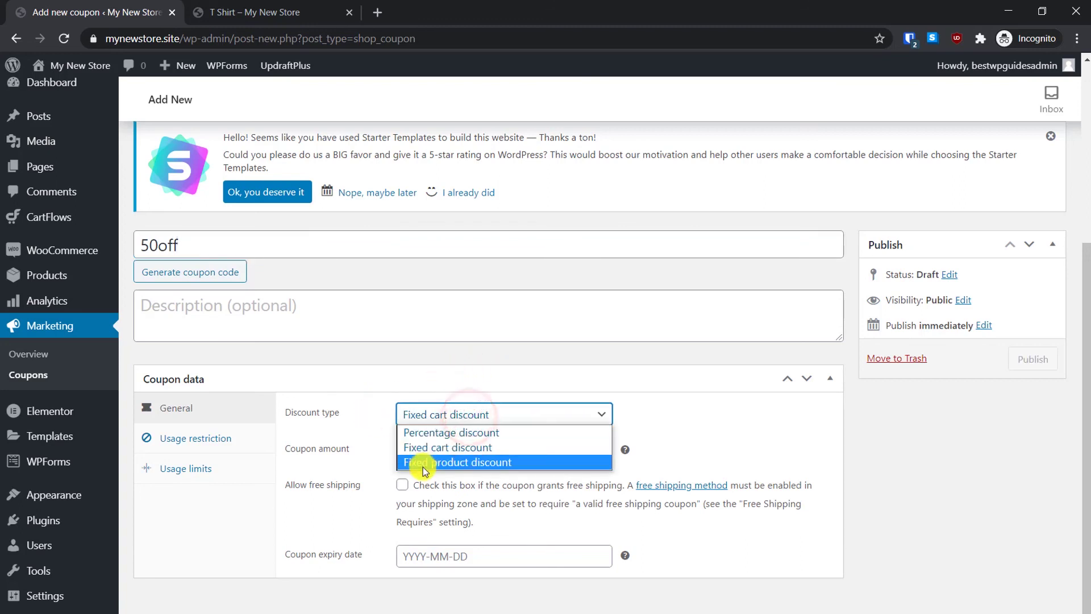
left_click(435, 433)
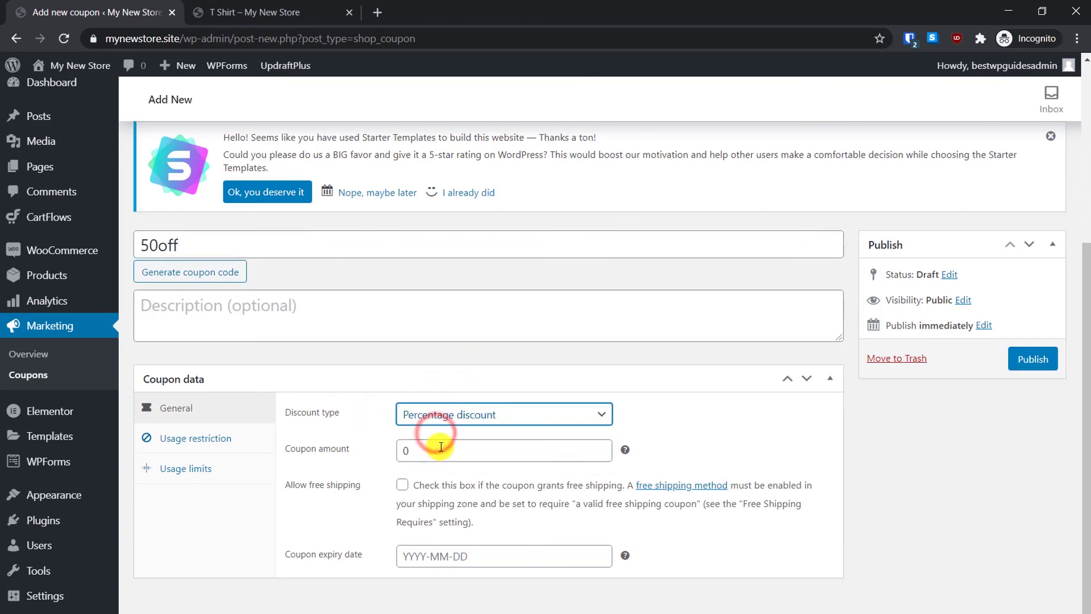
left_click(439, 449)
- Set the coupon to Fixed product discount with an amount of 50 and publish it
left_click(458, 416)
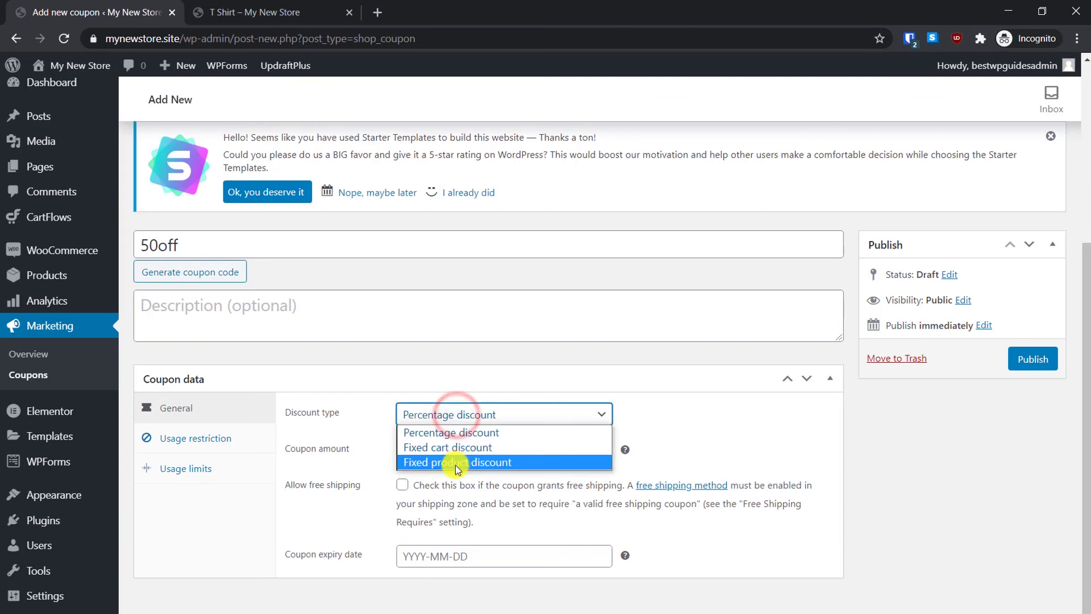
left_click(436, 462)
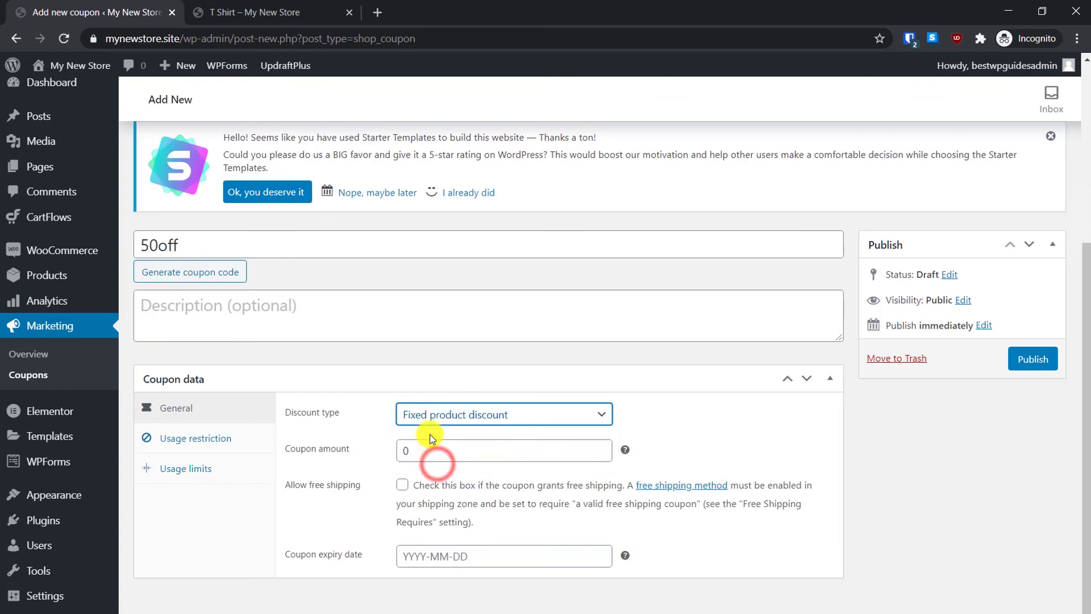
left_click_drag(427, 448, 396, 449)
type("50")
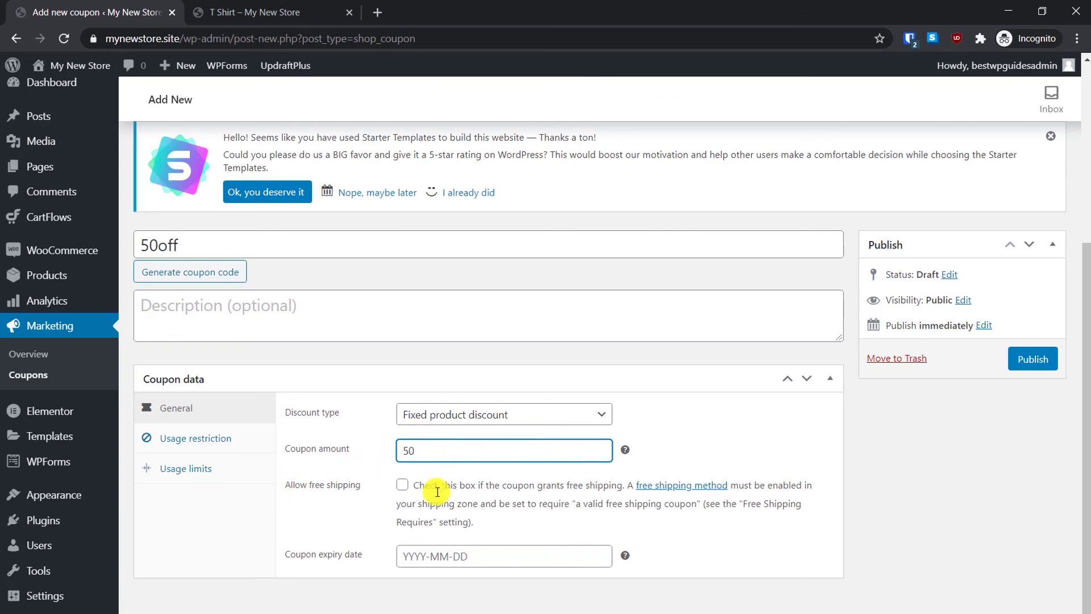
left_click(1034, 359)
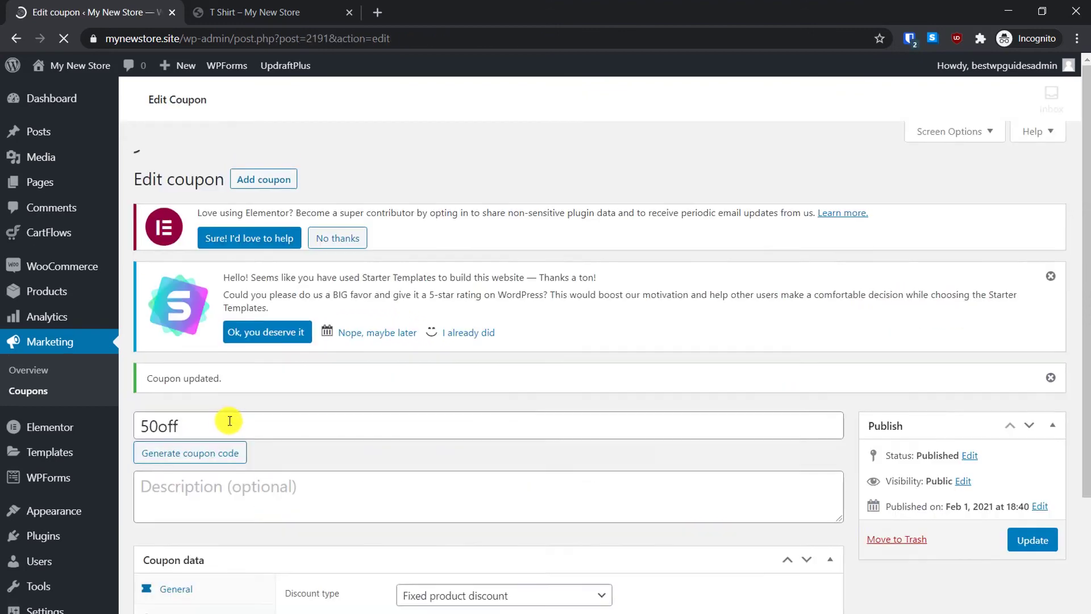
scroll(216, 378, "down", 3)
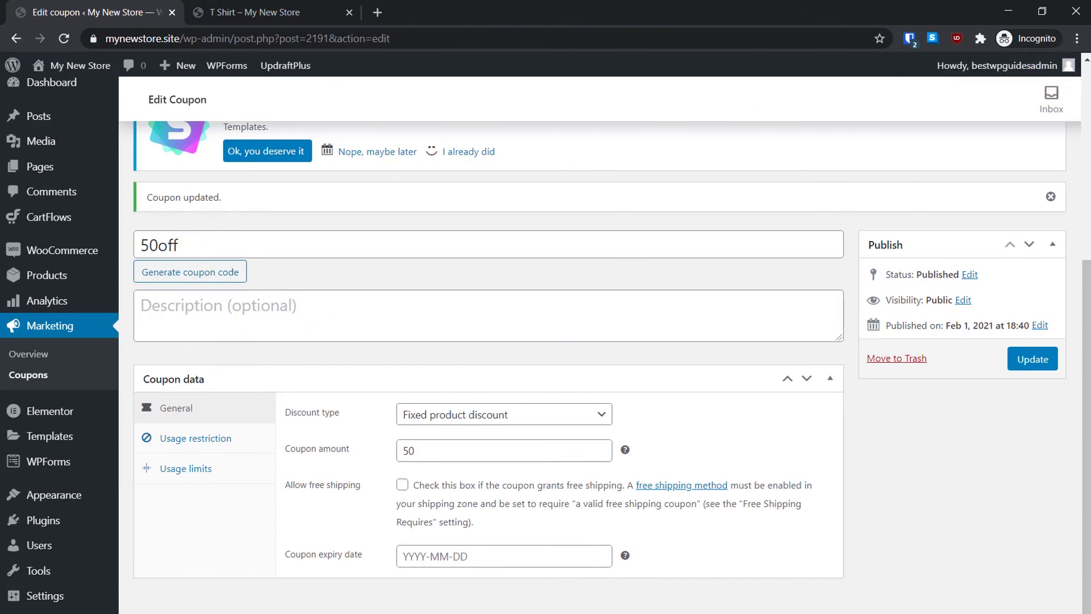
- Switch to YouTube to view the Woo Commerce Complete Tutorial playlist, and return to the coupon editor
left_click(1087, 170)
left_click(1035, 122)
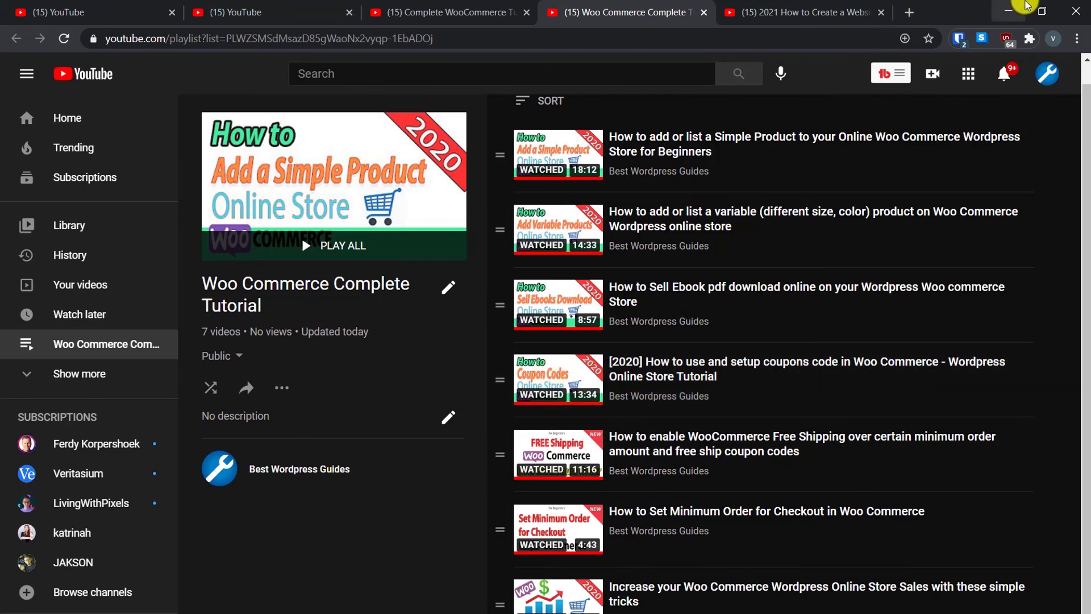
left_click(1009, 10)
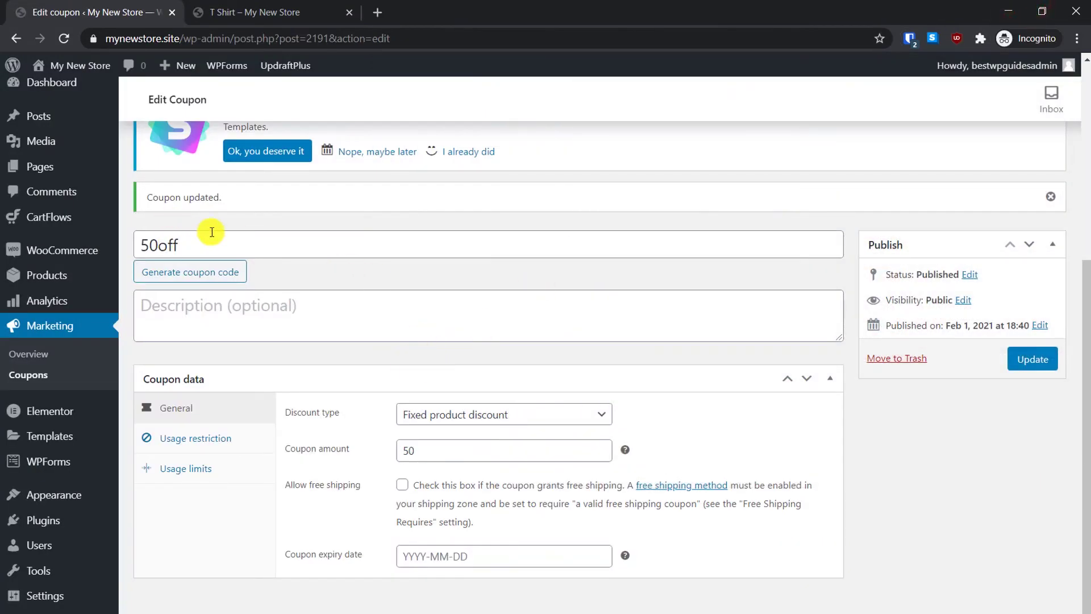
- Select the coupon code 50off and look over the store's checkout page for the Skin Toning Milk order
double_click(187, 241)
left_click(336, 255)
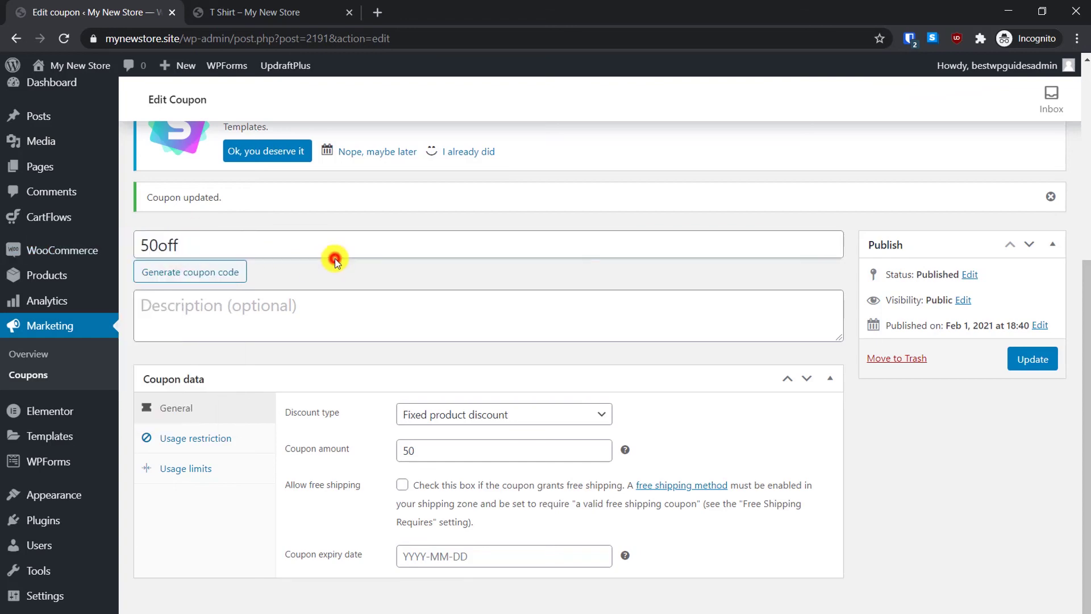
double_click(188, 241)
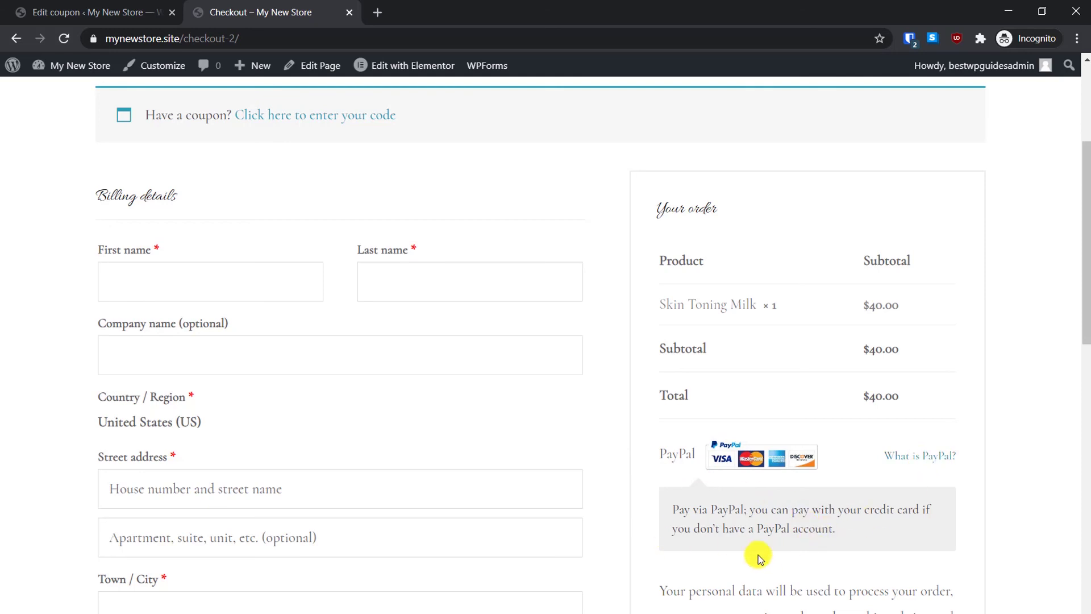
scroll(760, 559, "down", 4)
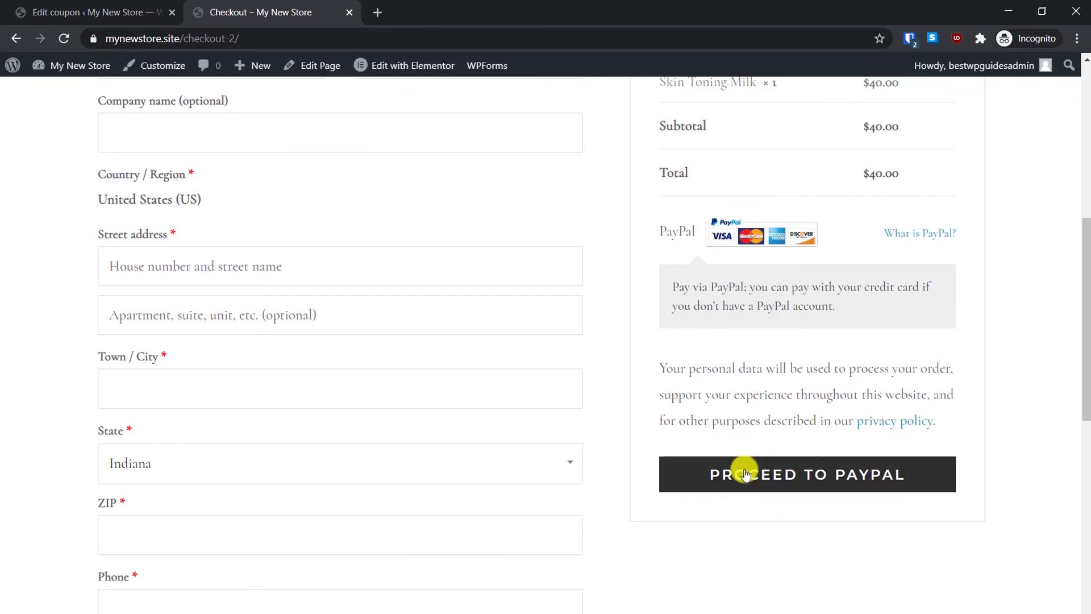
left_click(762, 480)
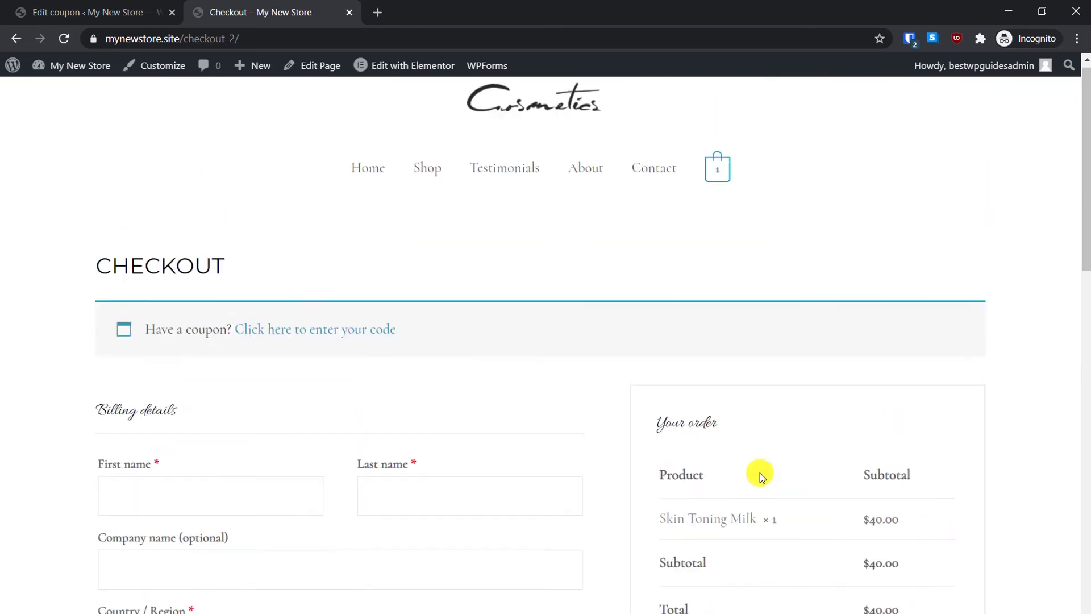
- Apply the coupon code 50off to the order on the checkout page
left_click(284, 341)
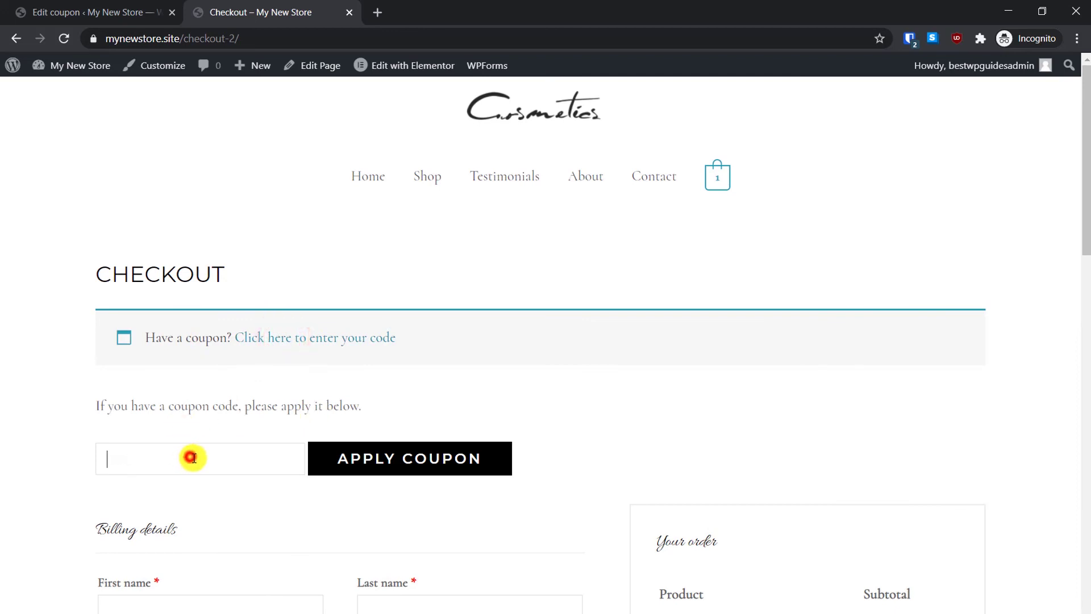
type("50off")
left_click(395, 460)
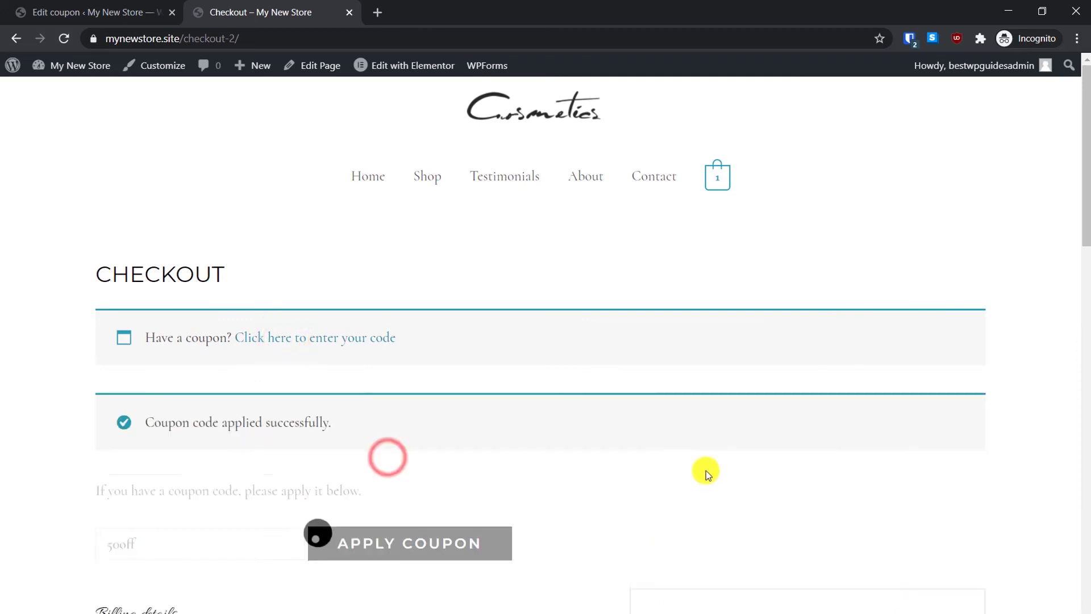
- Check the coupon discount and total in the checkout order summary, and return to the coupon editor
scroll(277, 435, "down", 5)
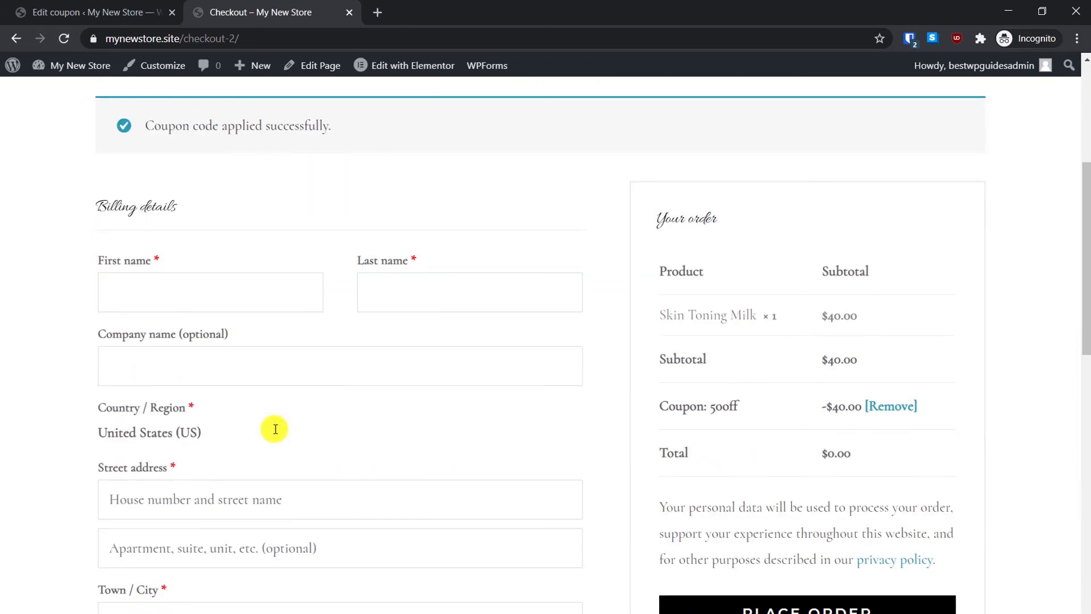
double_click(828, 405)
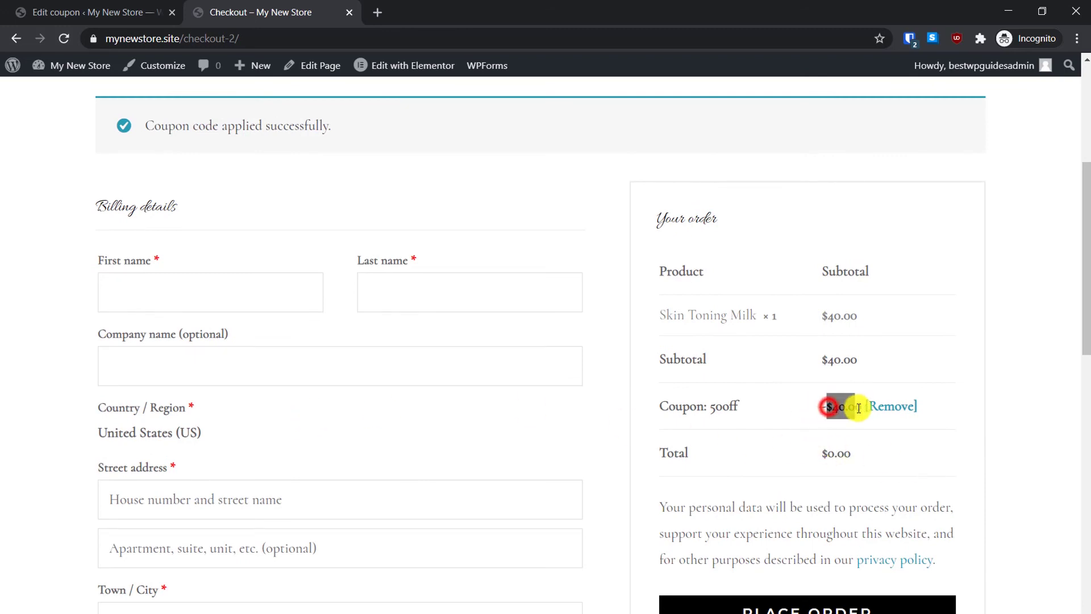
left_click(847, 463)
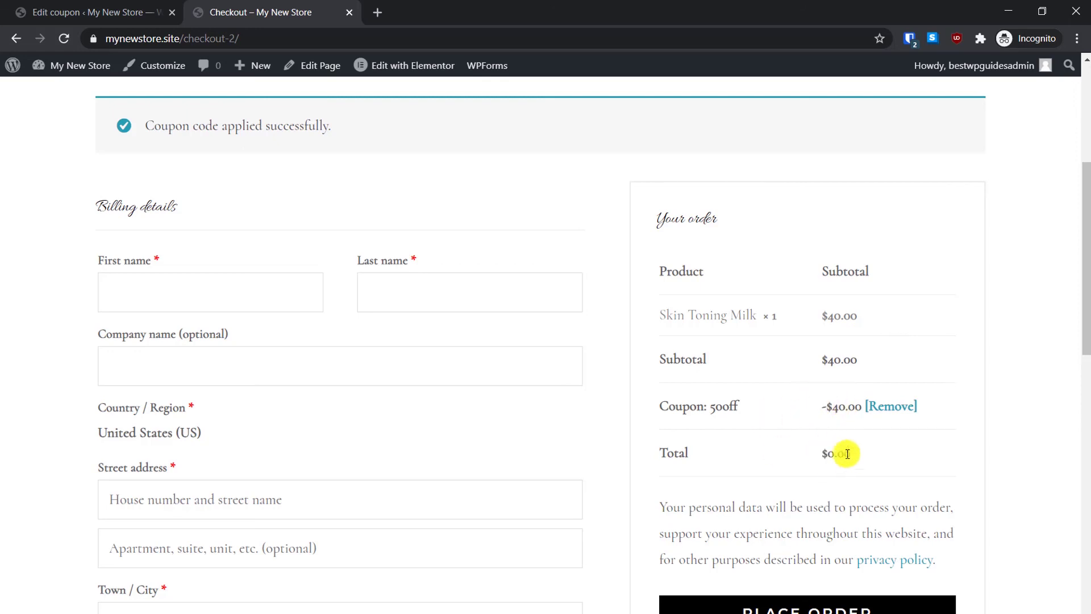
scroll(830, 448, "up", 5)
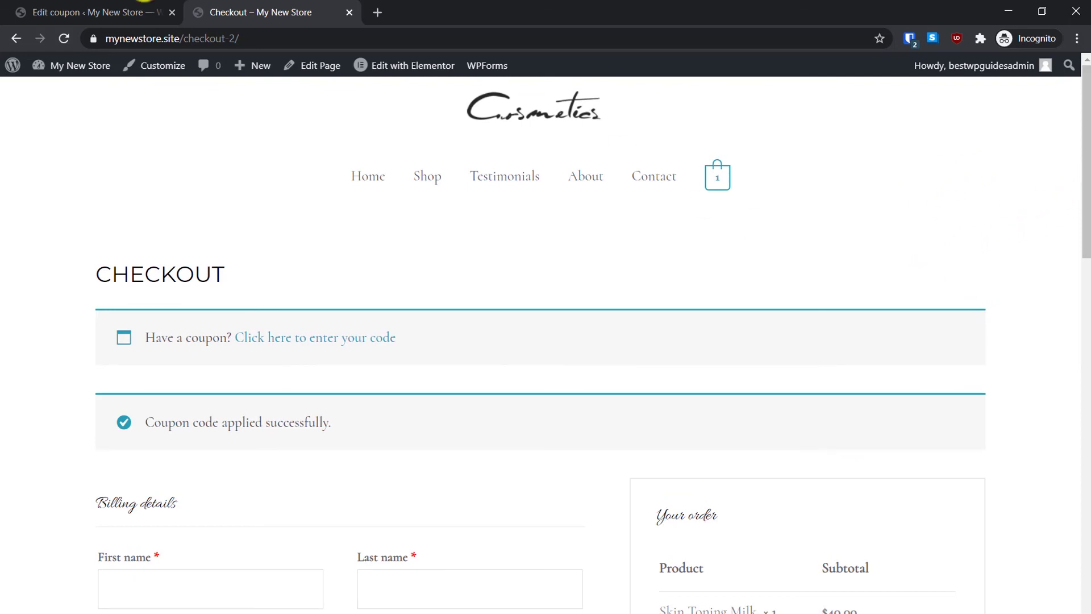
left_click(91, 10)
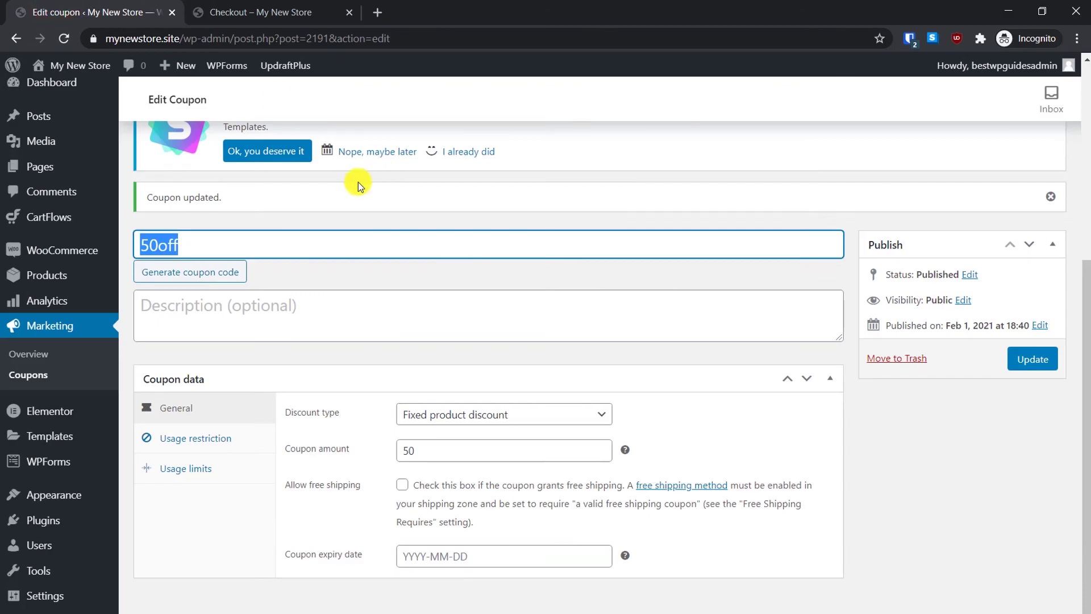